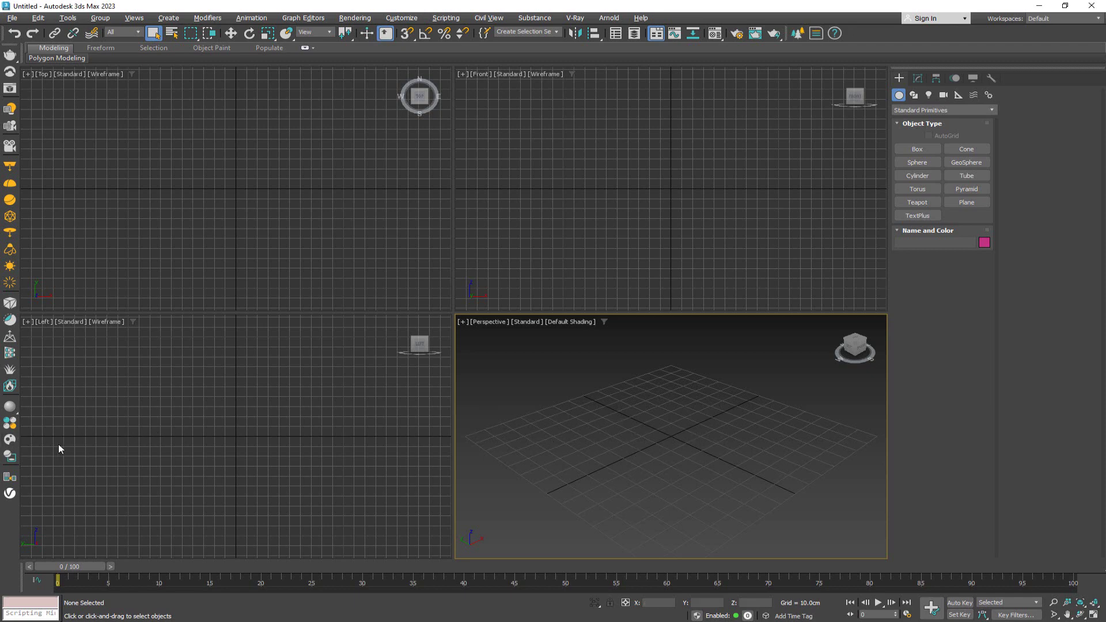
# Drag the red Mustang from the Chaos Cosmos Vehicles library into the Perspective viewport.
pyautogui.click(10, 440)
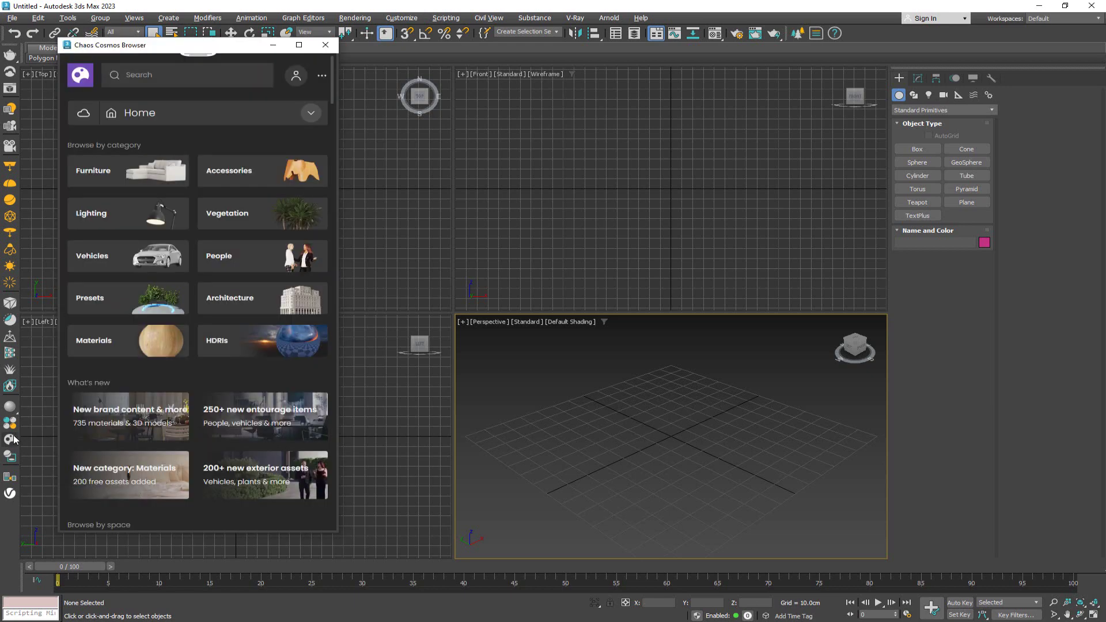
pyautogui.click(139, 269)
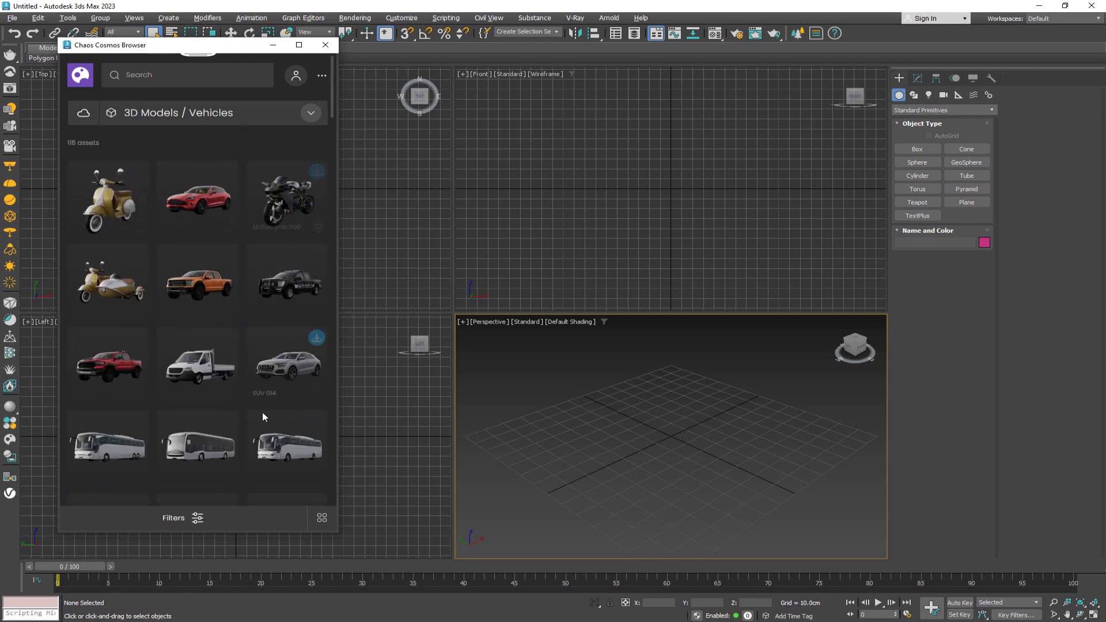
pyautogui.scroll(-3, 257, 242)
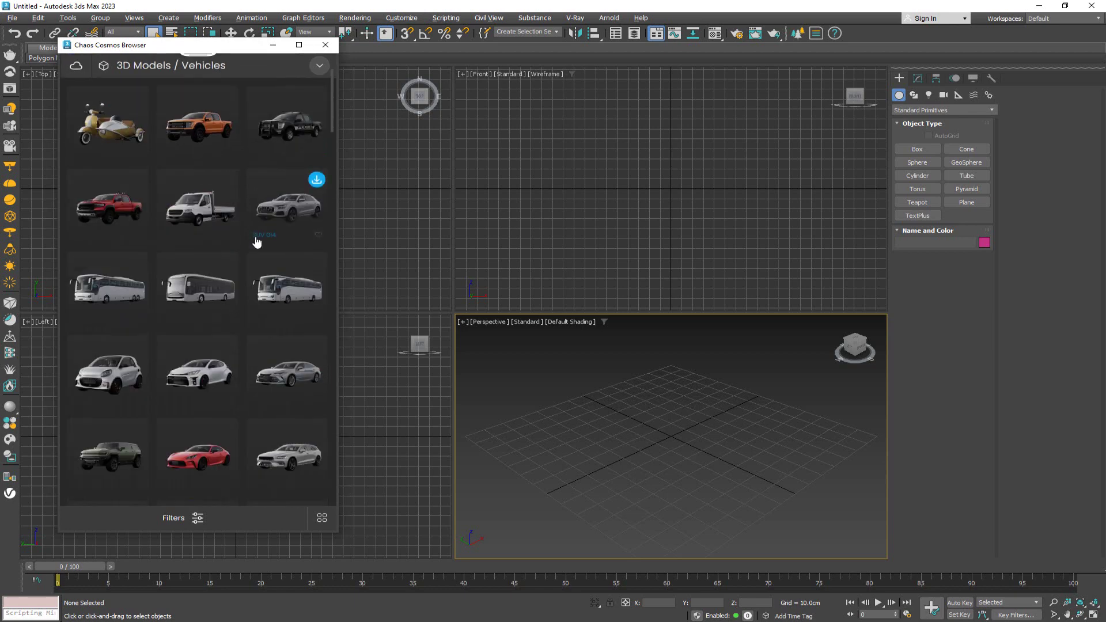
pyautogui.scroll(-10, 257, 242)
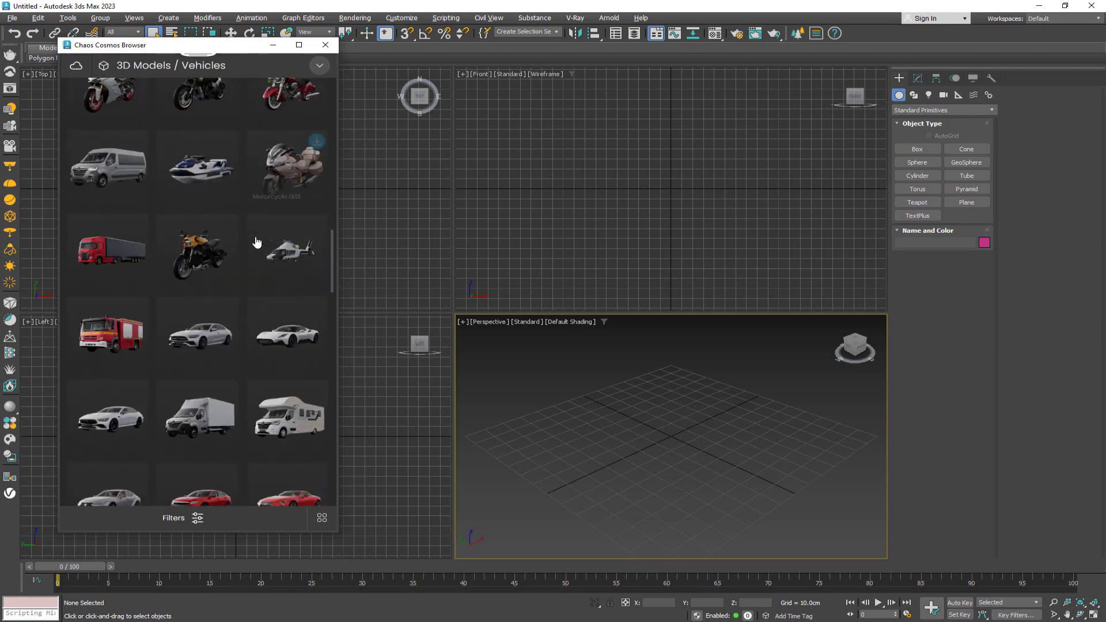
pyautogui.scroll(-15, 204, 232)
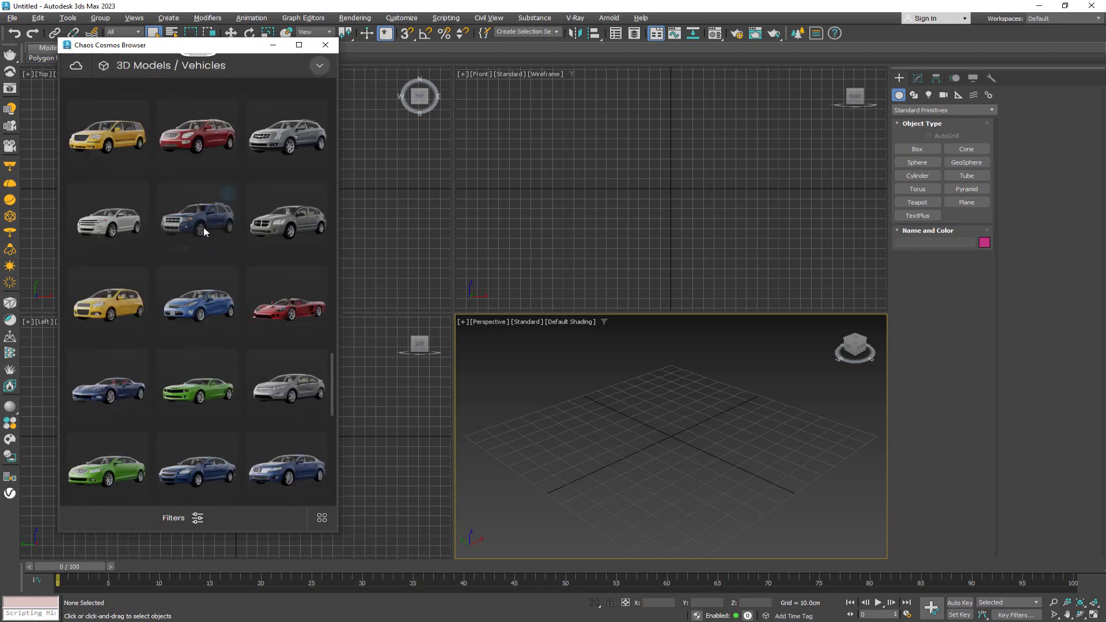
pyautogui.scroll(-10, 203, 227)
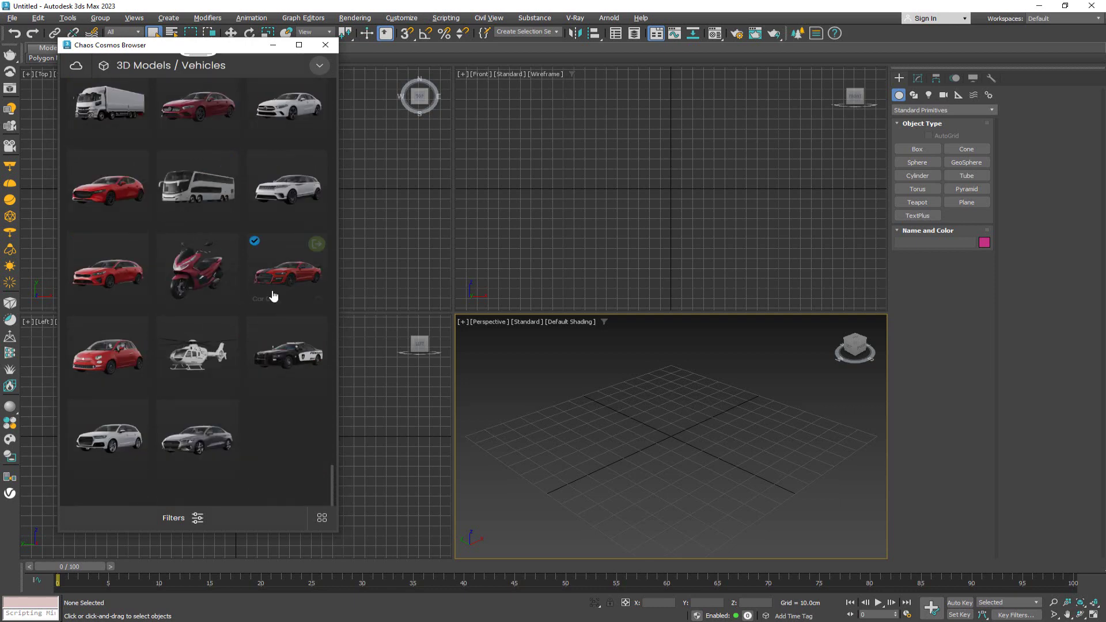
pyautogui.moveTo(274, 295); pyautogui.dragTo(673, 435)
pyautogui.press('z')
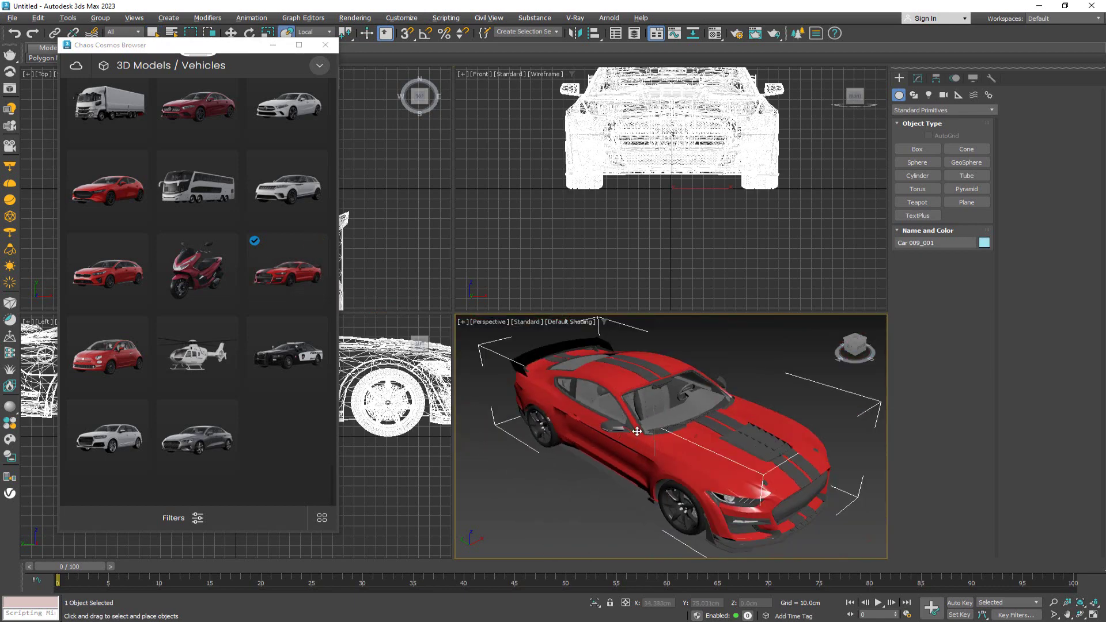
# Zero the Mustang's X and Y position, then close the Cosmos browser.
pyautogui.keyDown('alt'); pyautogui.moveTo(637, 431); pyautogui.dragTo(576, 405, button='middle'); pyautogui.keyUp('alt')
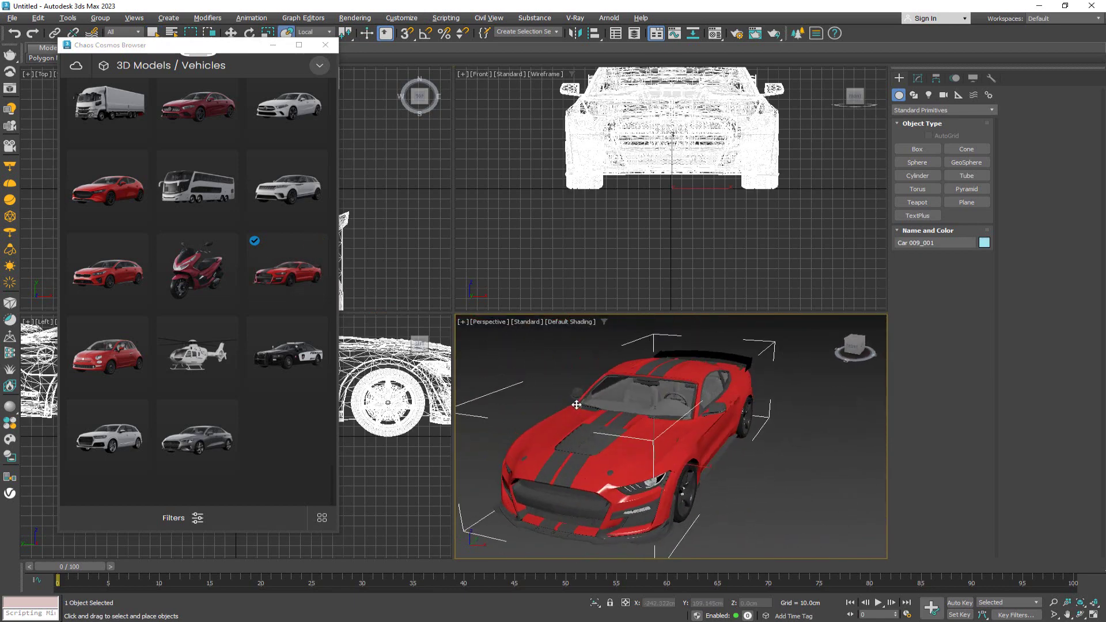
pyautogui.press('w')
pyautogui.rightClick(679, 605)
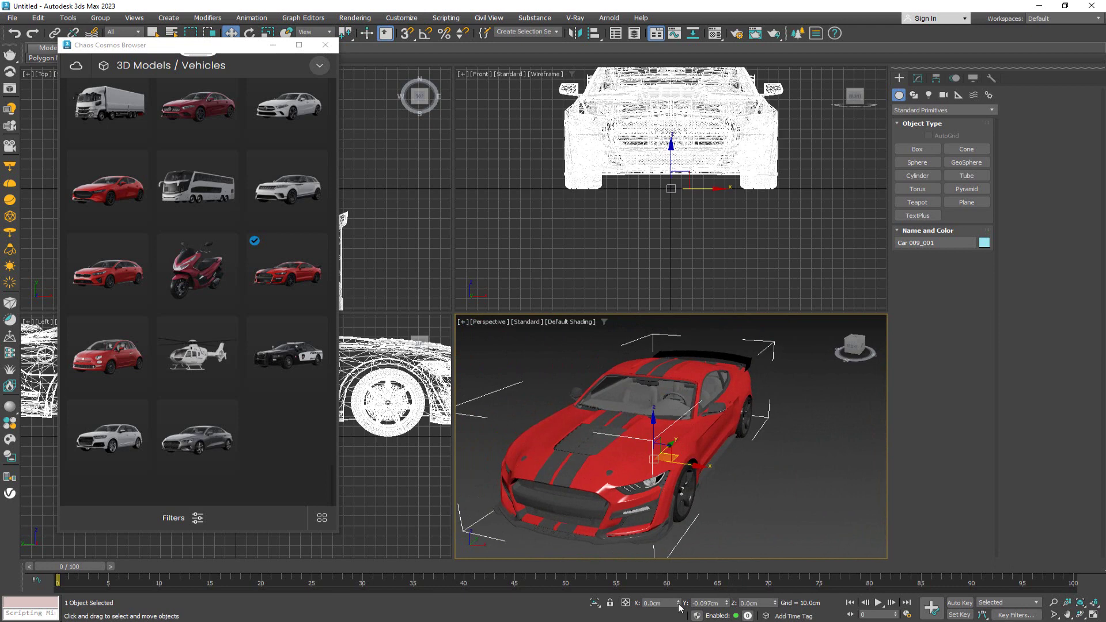
pyautogui.rightClick(727, 604)
pyautogui.keyDown('alt'); pyautogui.moveTo(683, 471); pyautogui.dragTo(759, 477, button='middle'); pyautogui.keyUp('alt')
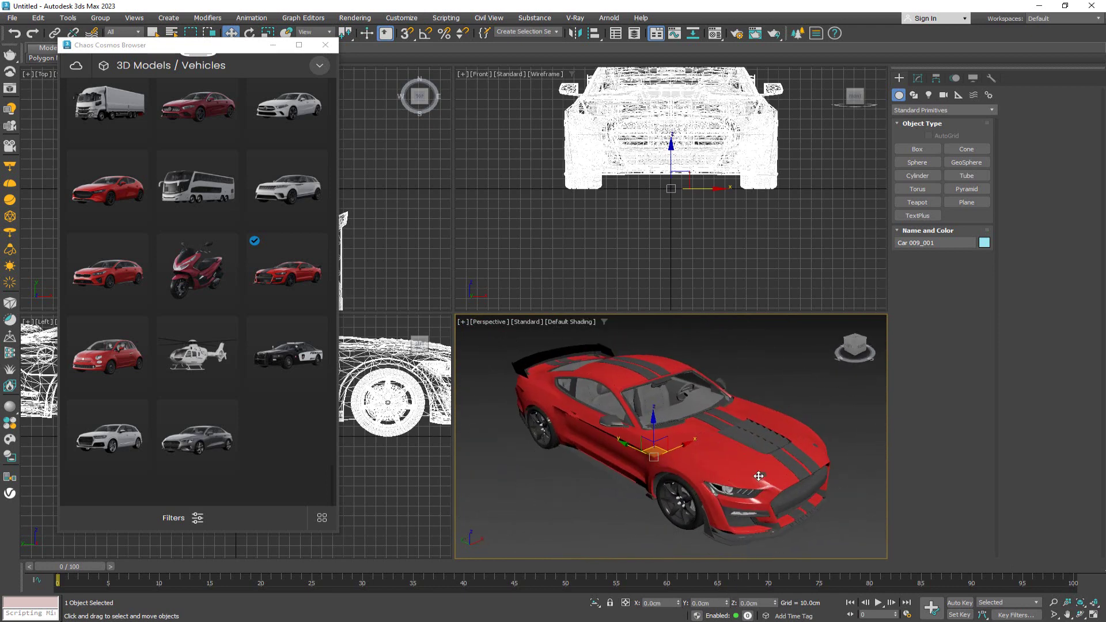
pyautogui.click(769, 347)
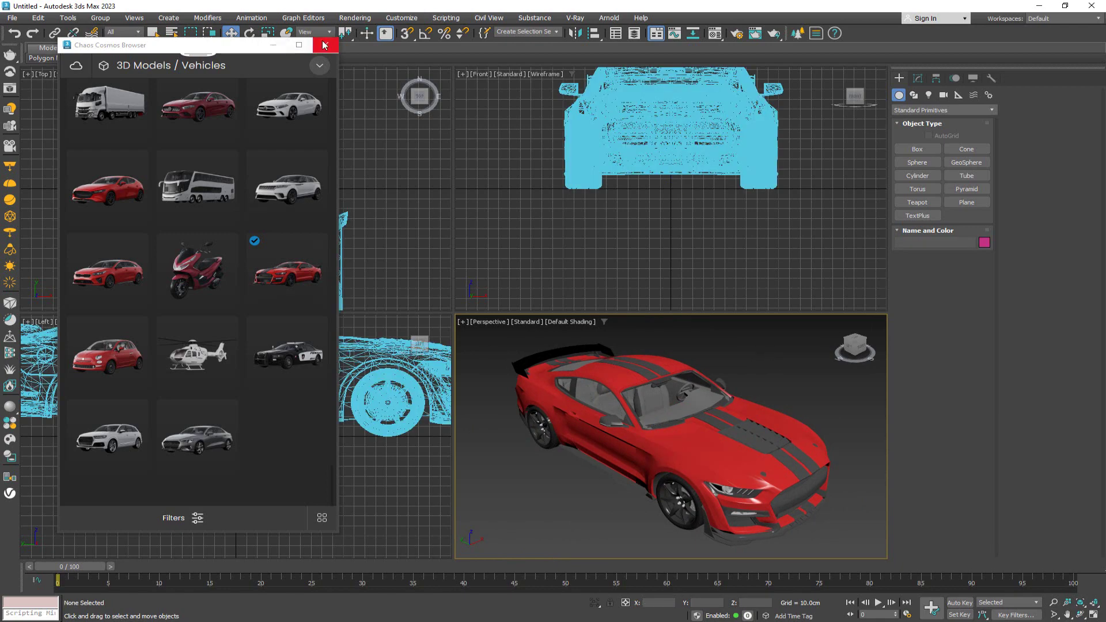
pyautogui.click(326, 45)
pyautogui.keyDown('alt'); pyautogui.moveTo(638, 421); pyautogui.dragTo(552, 375, button='middle'); pyautogui.keyUp('alt')
# Add a V-Ray dome light to the maximized Perspective view.
pyautogui.hotkey('alt', 'w')
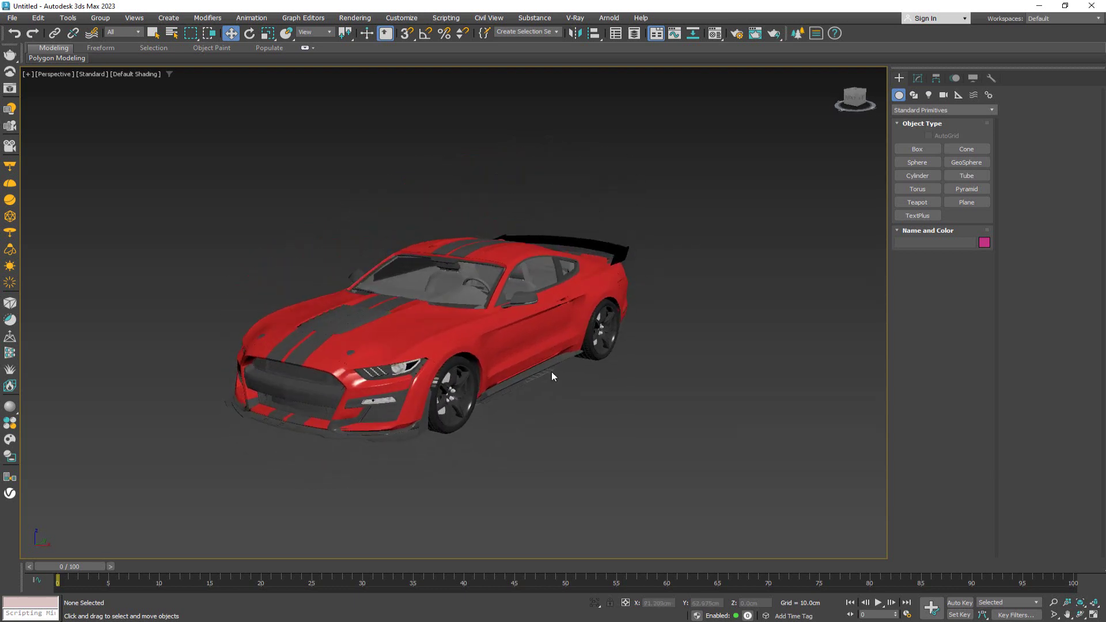
pyautogui.click(10, 184)
pyautogui.click(798, 294)
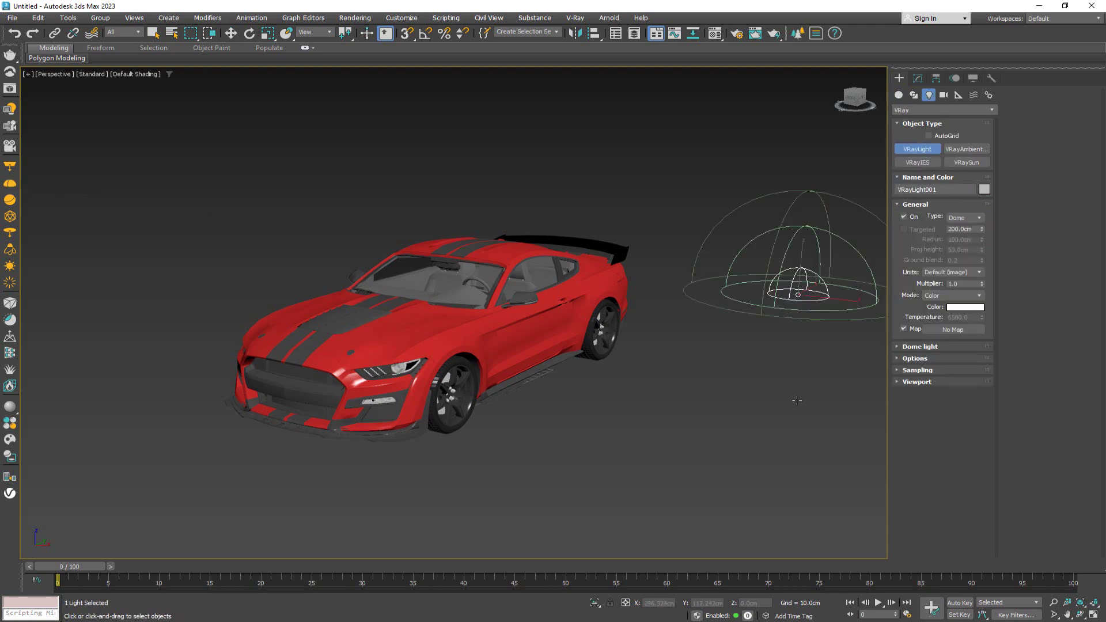
pyautogui.press('w')
pyautogui.click(128, 87)
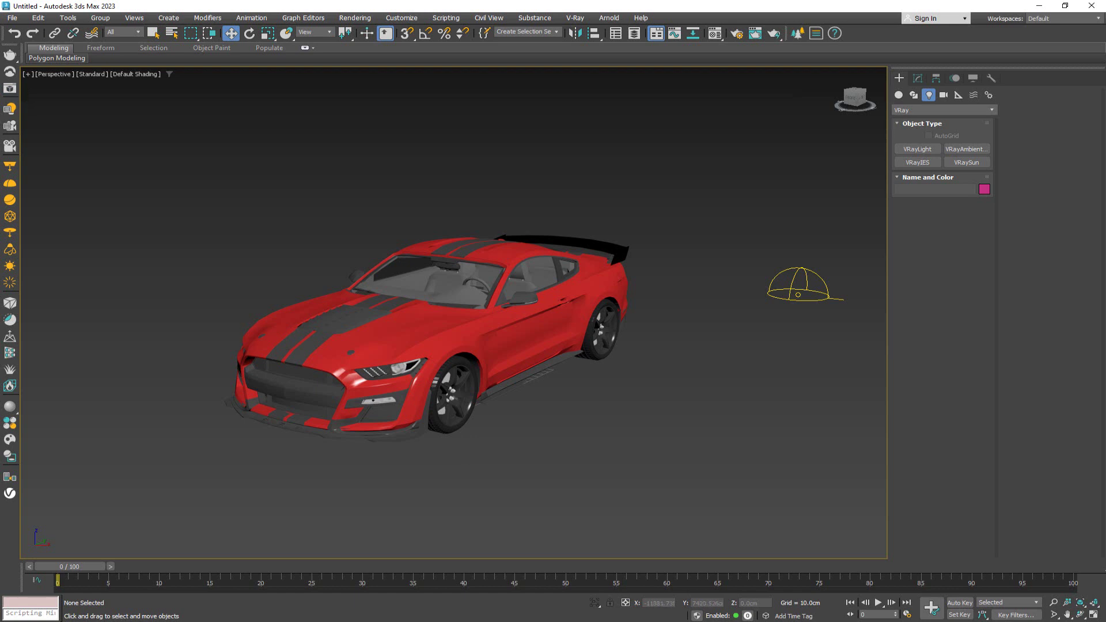
# Run a test render of the Mustang in the V-Ray Frame Buffer.
pyautogui.click(755, 33)
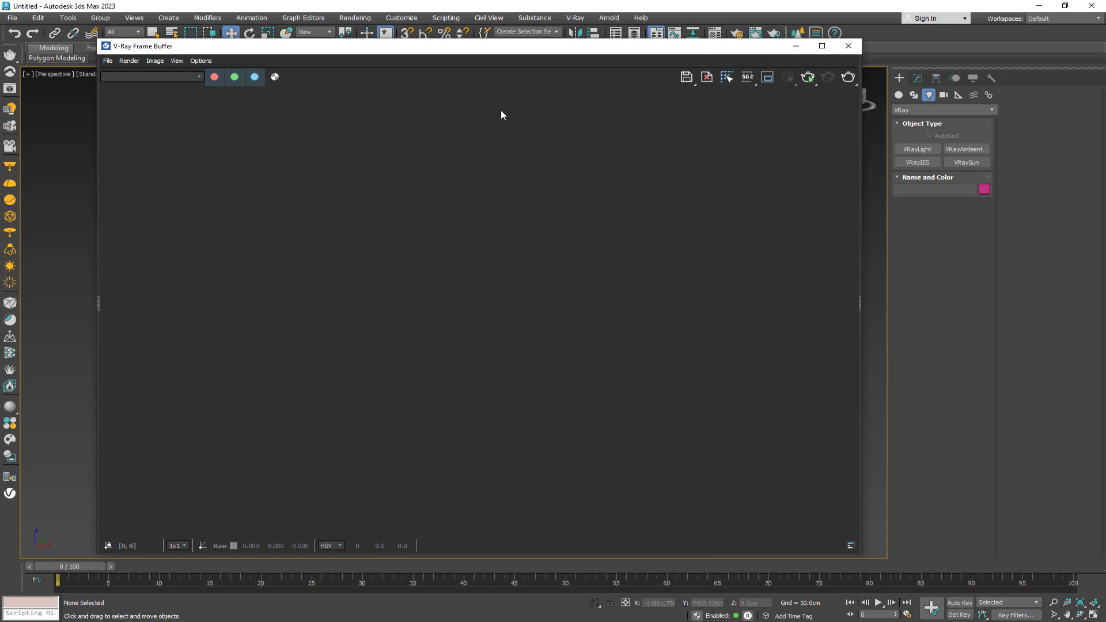
pyautogui.moveTo(637, 45); pyautogui.dragTo(666, 50)
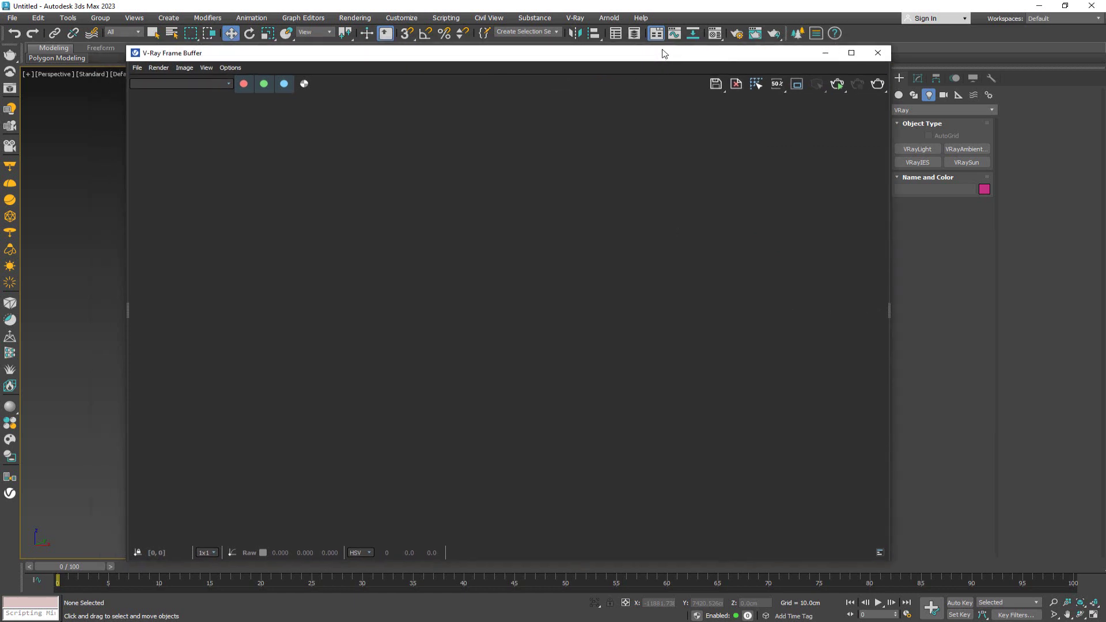
pyautogui.click(841, 84)
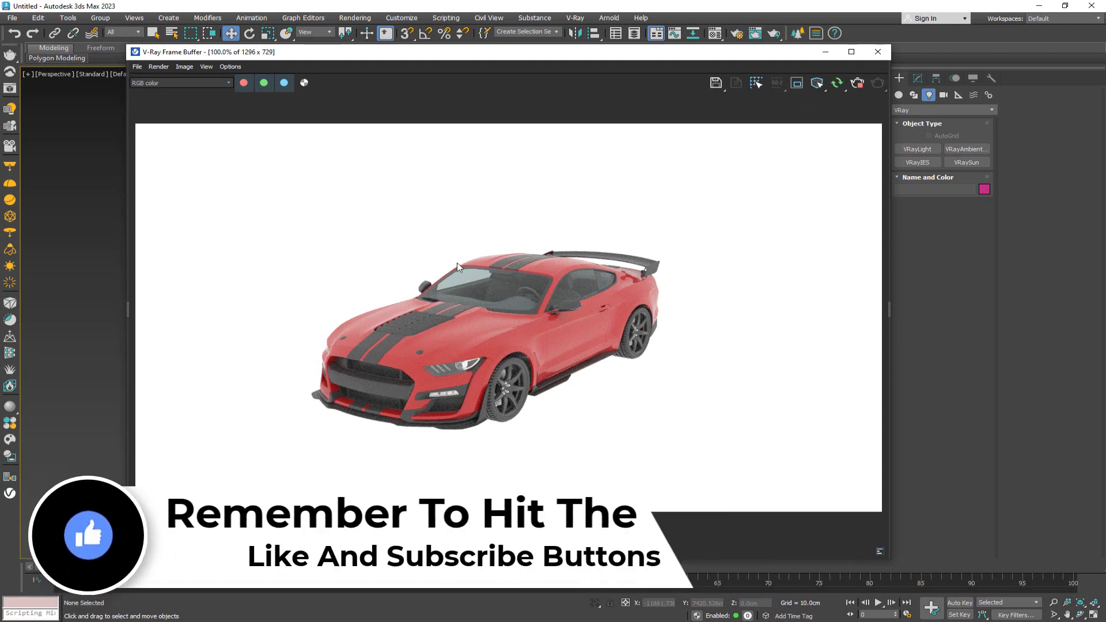
pyautogui.moveTo(448, 53); pyautogui.dragTo(345, 59)
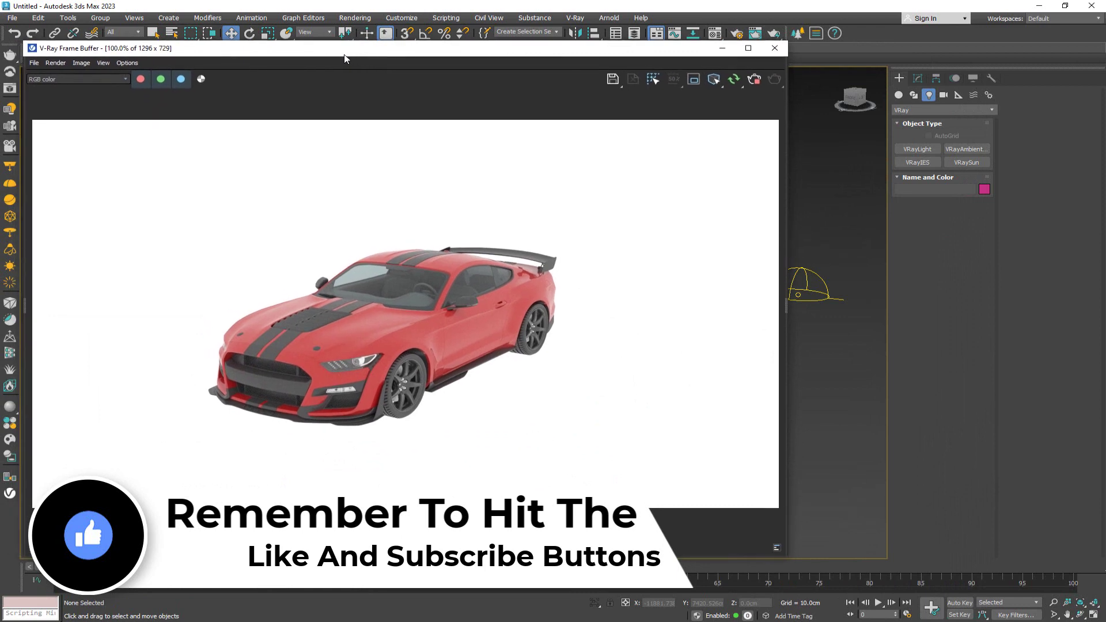
# Select the dome light and bring up its editable parameters.
pyautogui.click(798, 297)
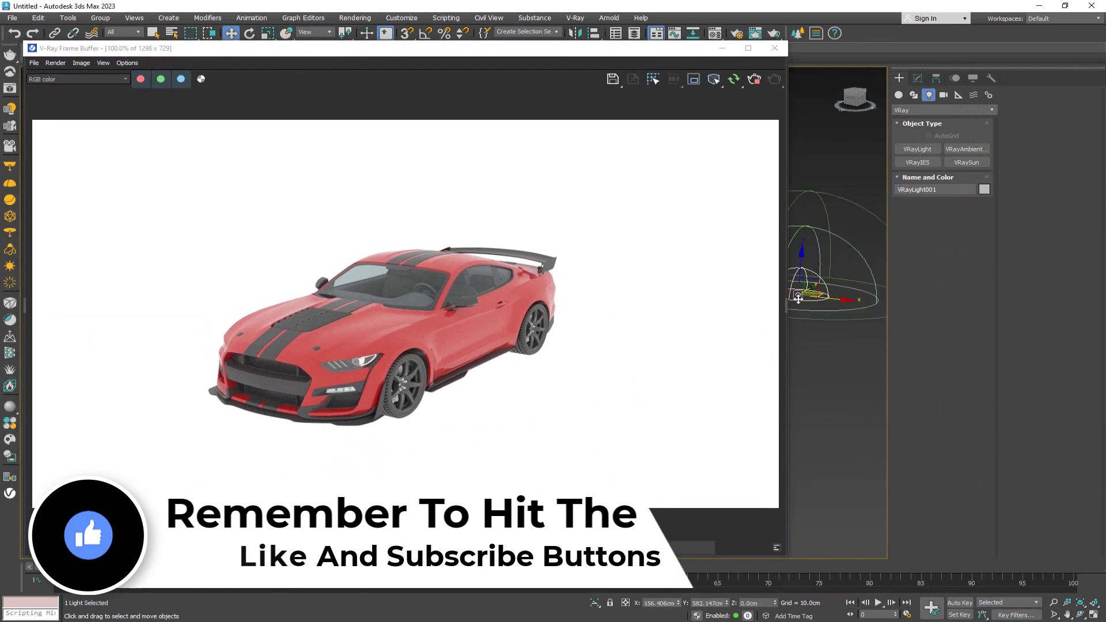
pyautogui.moveTo(415, 51); pyautogui.dragTo(485, 55)
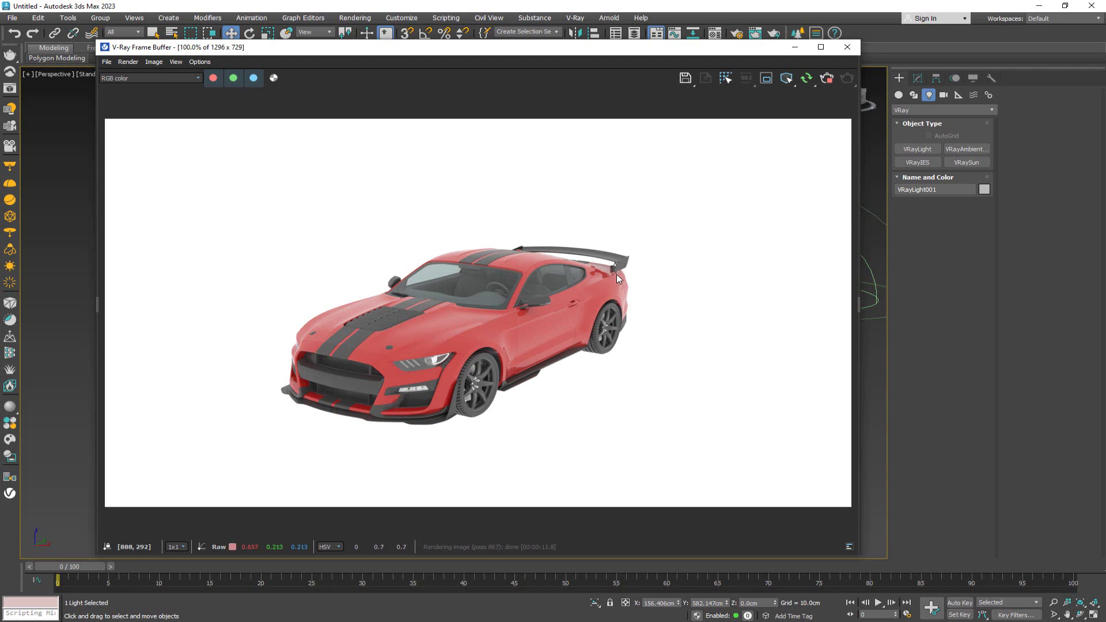
pyautogui.moveTo(447, 51); pyautogui.dragTo(410, 50)
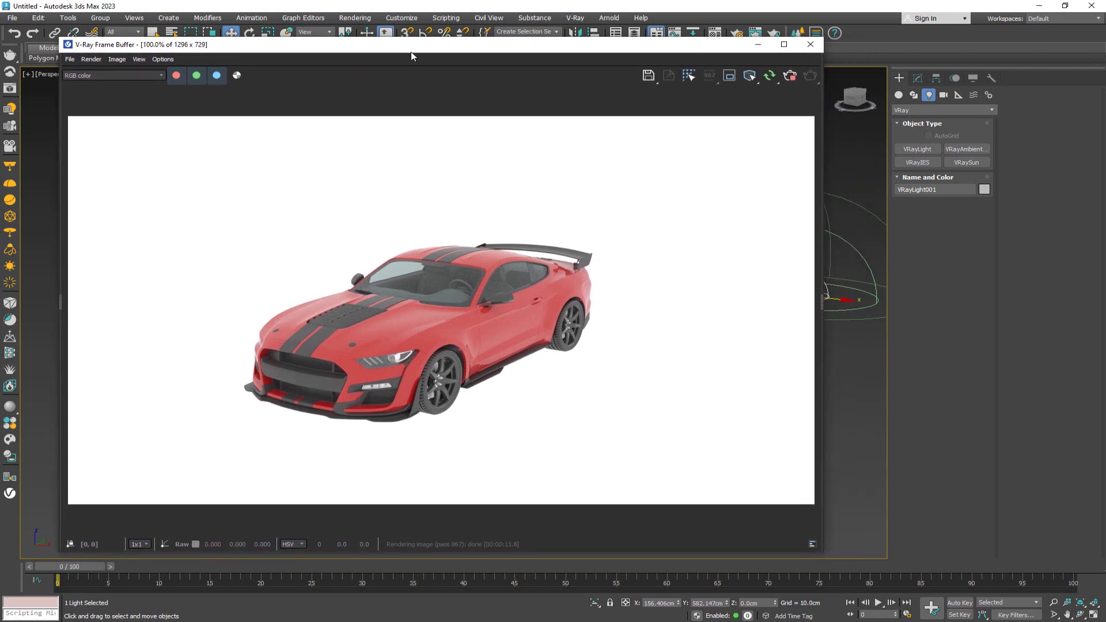
pyautogui.click(921, 76)
# Reopen Chaos Cosmos at its home page and browse the HDRIs collection.
pyautogui.moveTo(582, 52); pyautogui.dragTo(556, 59)
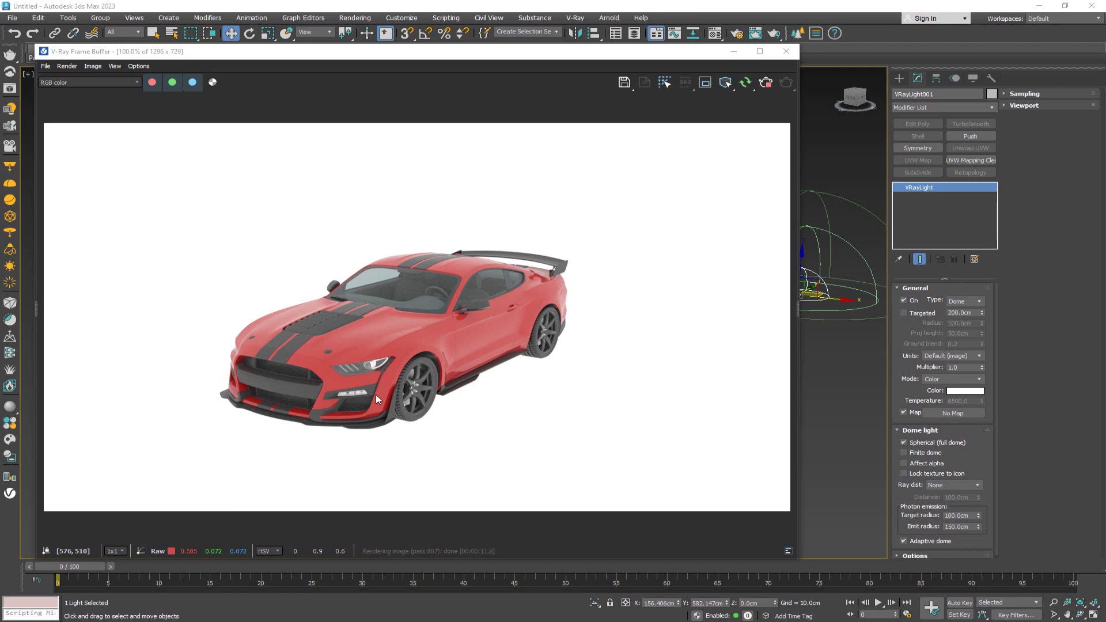
pyautogui.click(10, 439)
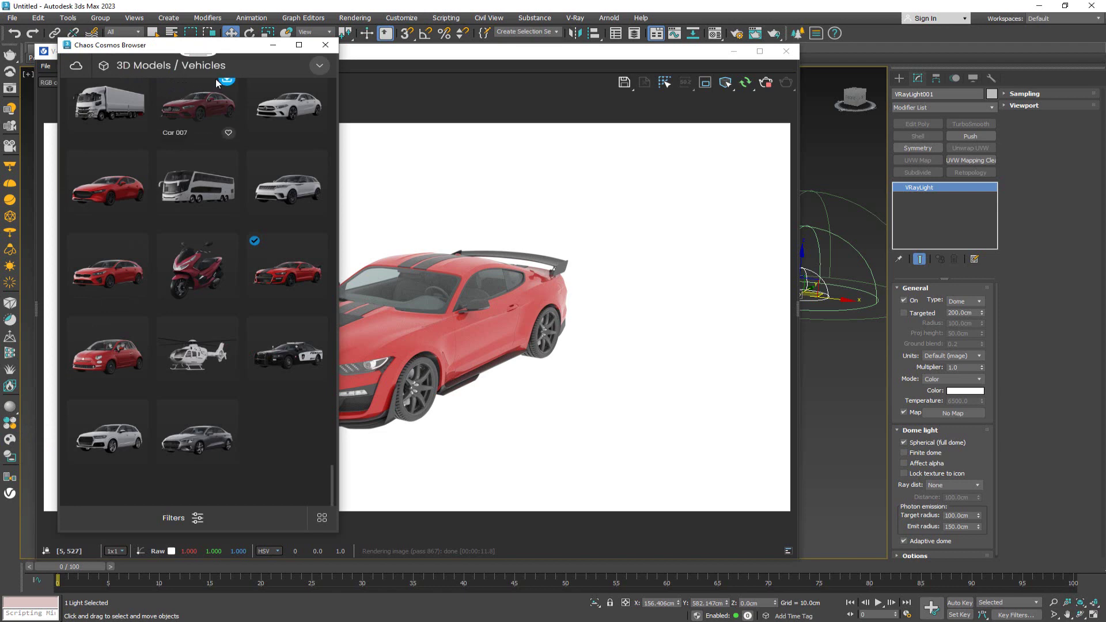
pyautogui.scroll(3, 199, 87)
pyautogui.click(173, 62)
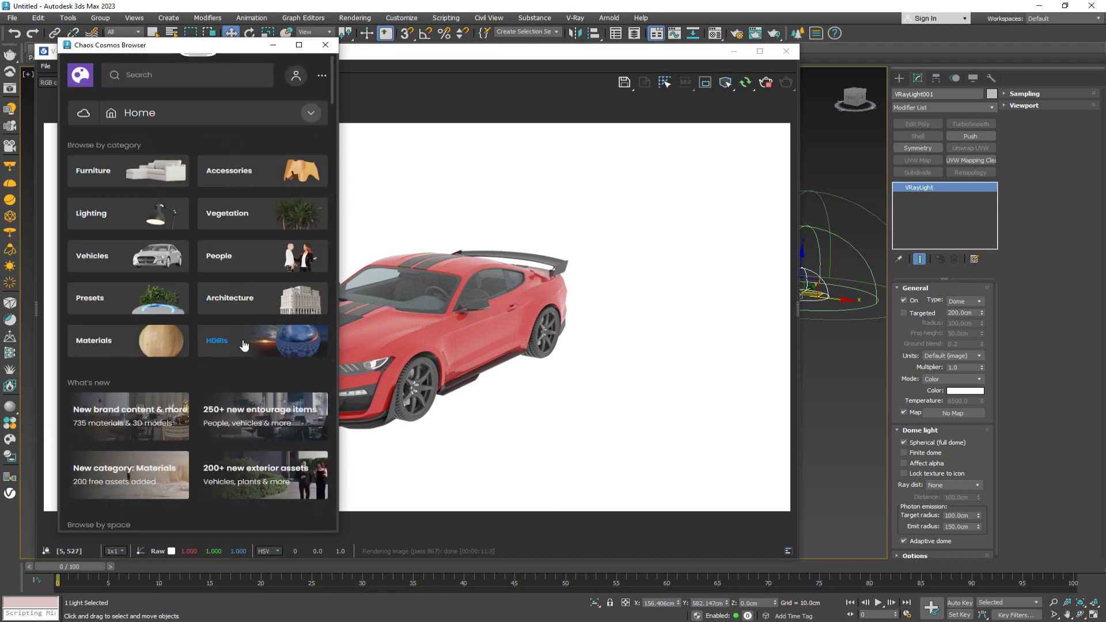
pyautogui.click(245, 345)
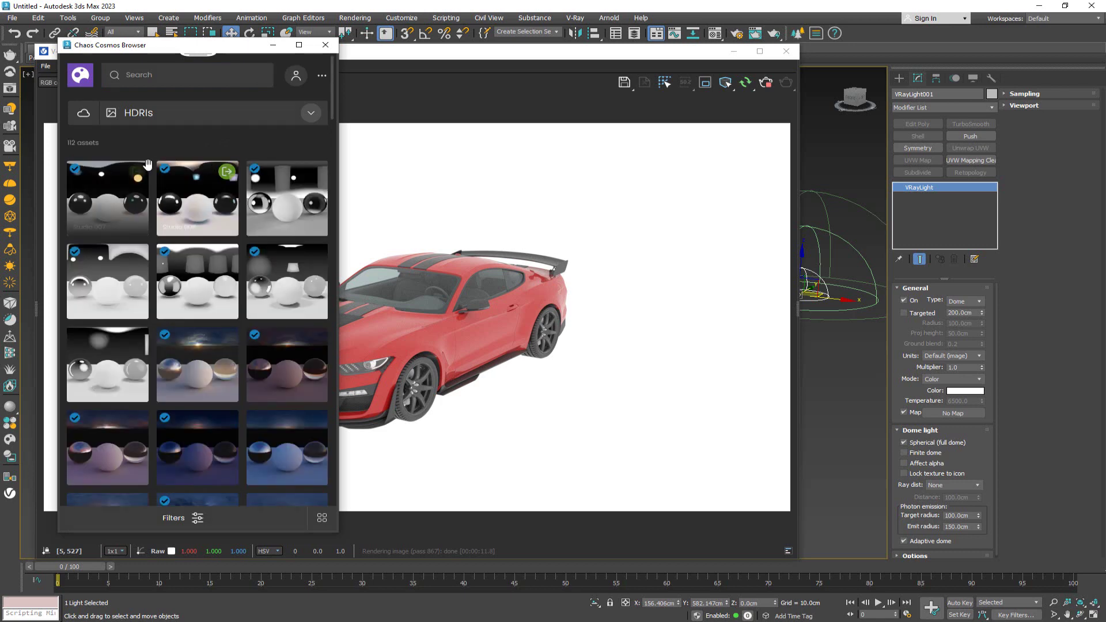
pyautogui.scroll(-5, 292, 288)
pyautogui.scroll(-5, 292, 288)
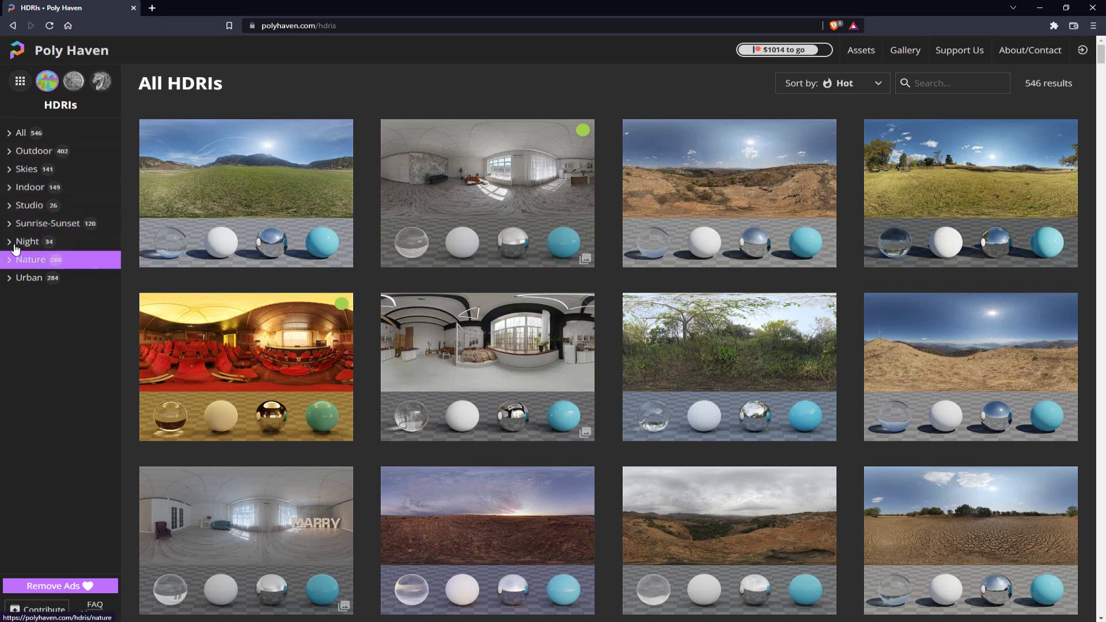
# Filter HDRIs to Outdoor > Urban and open the Ulmer Muenster HDRI page.
pyautogui.click(18, 153)
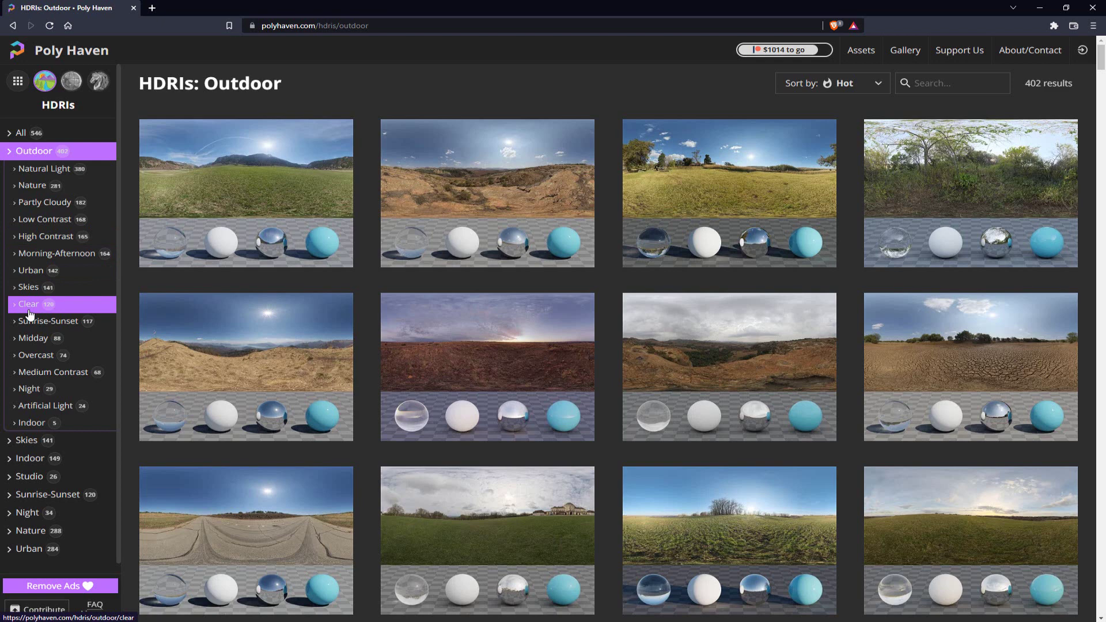
pyautogui.click(28, 272)
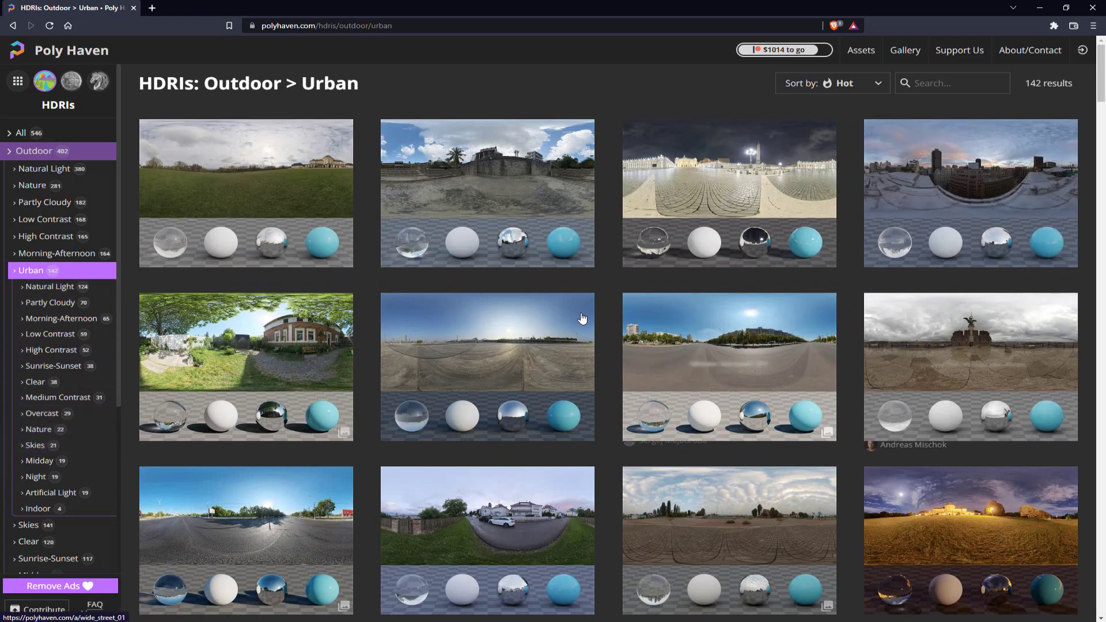
pyautogui.scroll(-10, 778, 184)
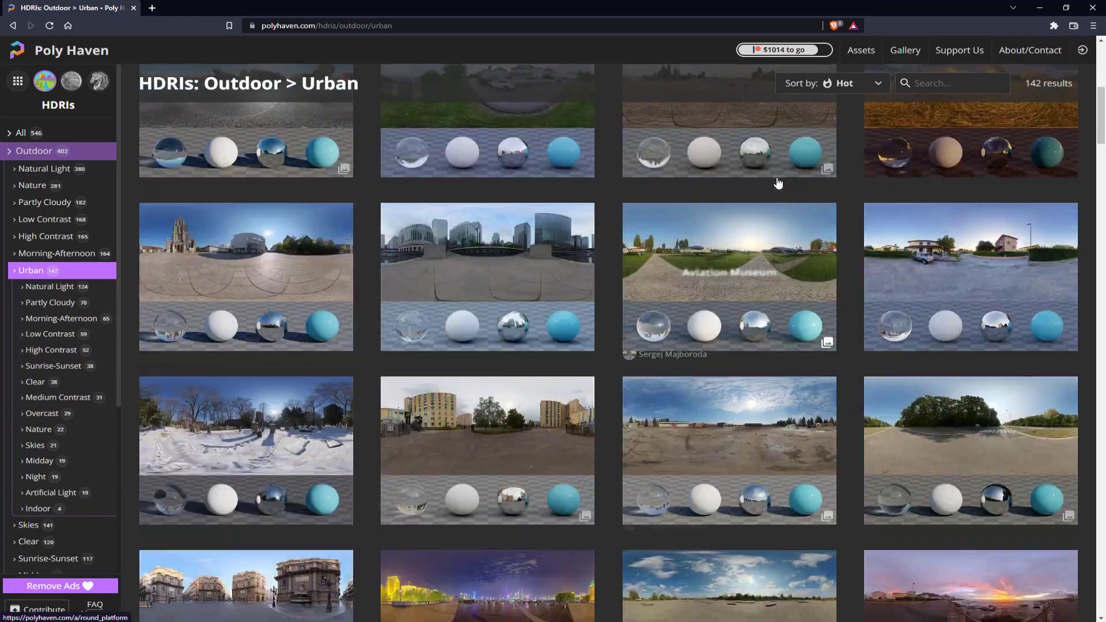
pyautogui.scroll(1, 778, 183)
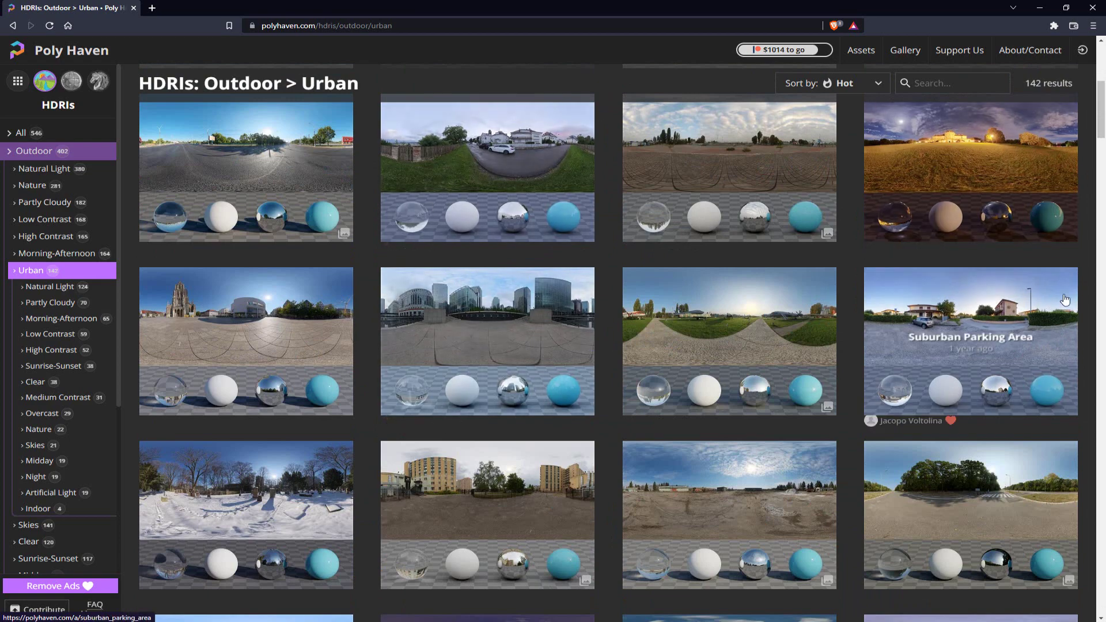
pyautogui.click(289, 305)
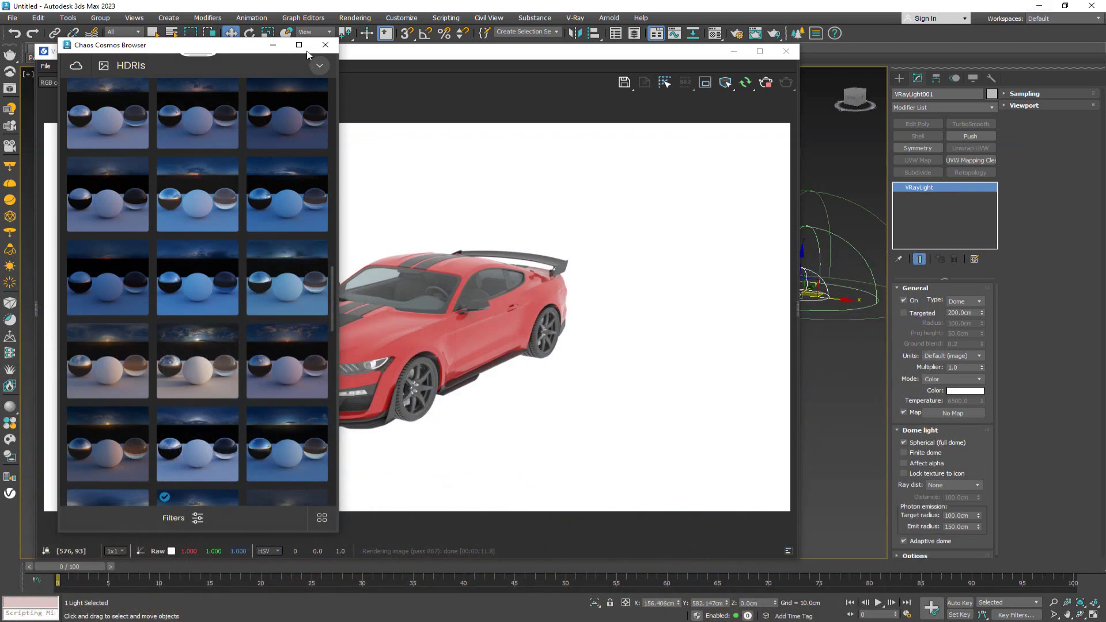
# Load ulmer_muenster_8k as a VRayBitmap in the dome light's map slot.
pyautogui.click(325, 44)
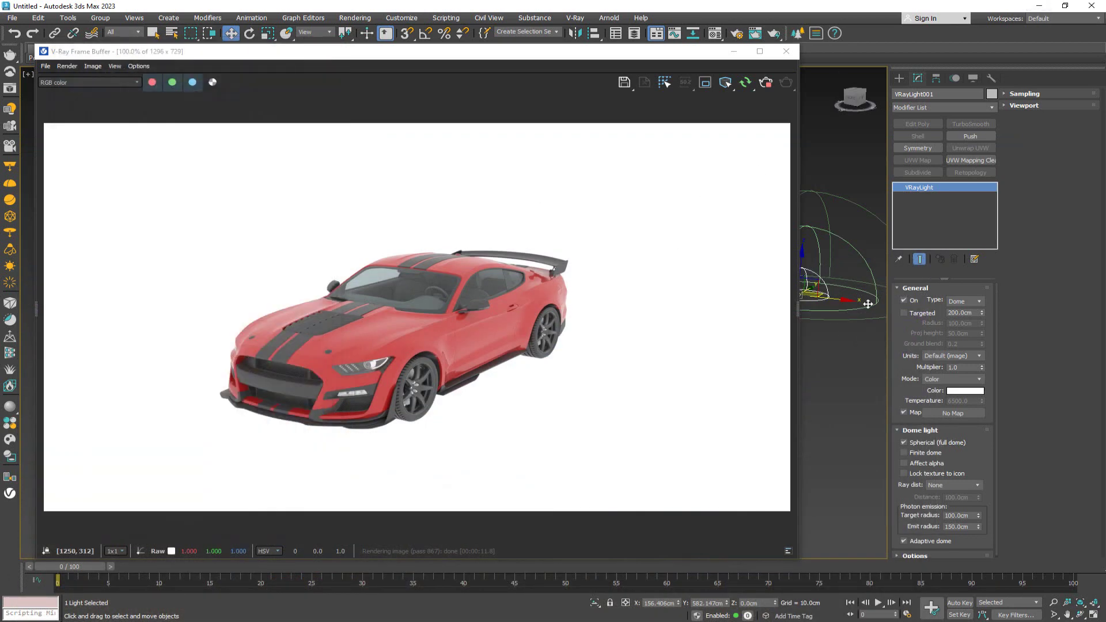
pyautogui.click(952, 414)
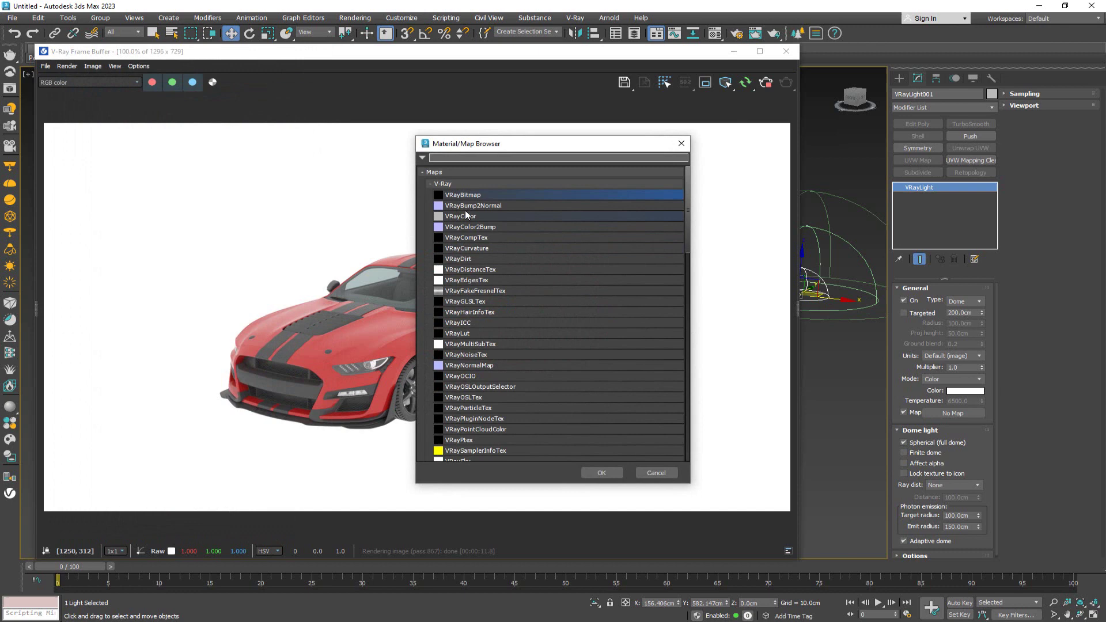
pyautogui.doubleClick(471, 195)
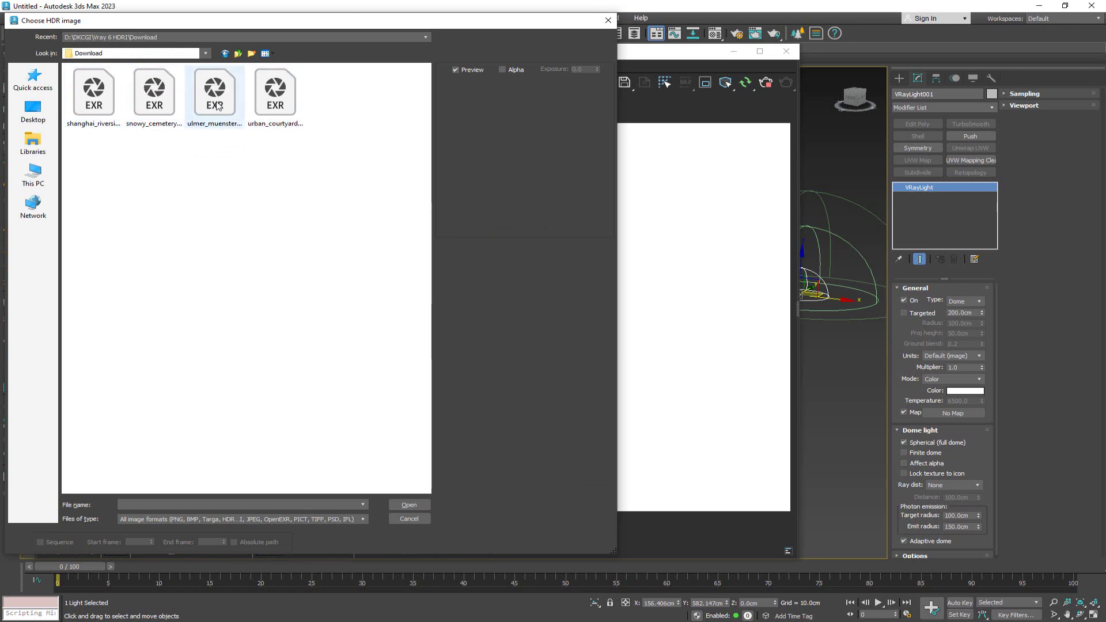
pyautogui.doubleClick(217, 105)
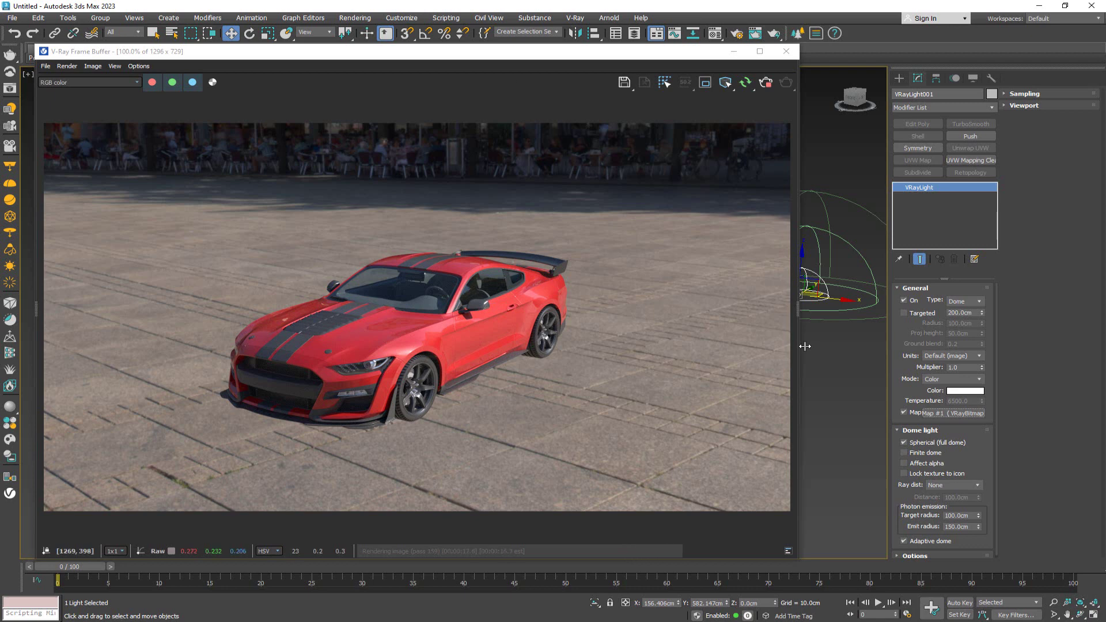
pyautogui.moveTo(451, 59); pyautogui.dragTo(474, 60)
pyautogui.scroll(3, 839, 399)
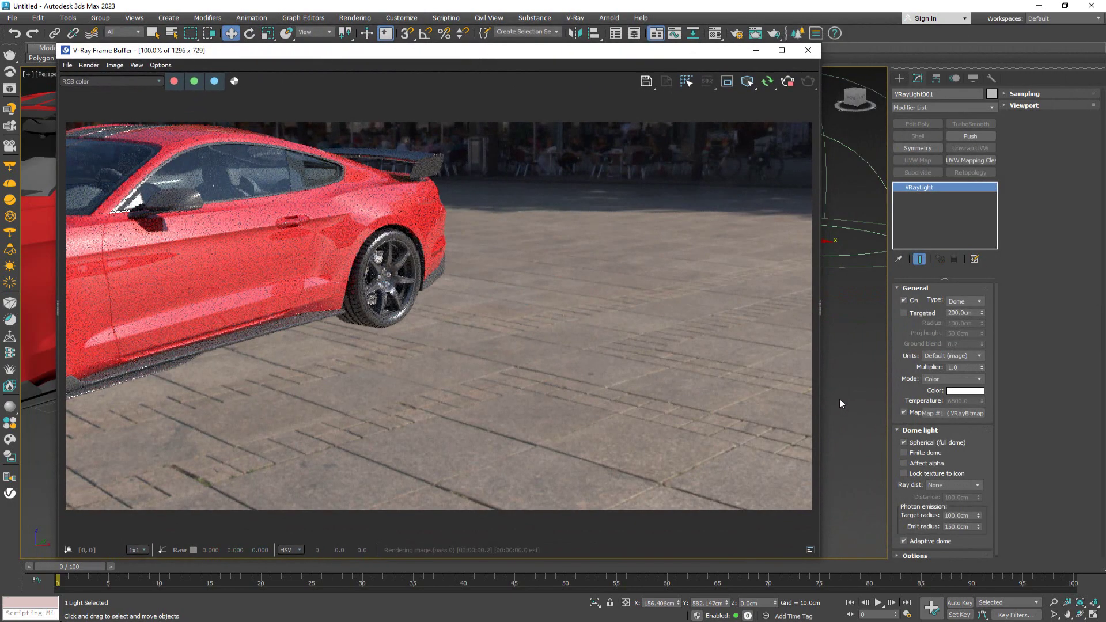
pyautogui.scroll(-6, 839, 399)
pyautogui.scroll(3, 838, 398)
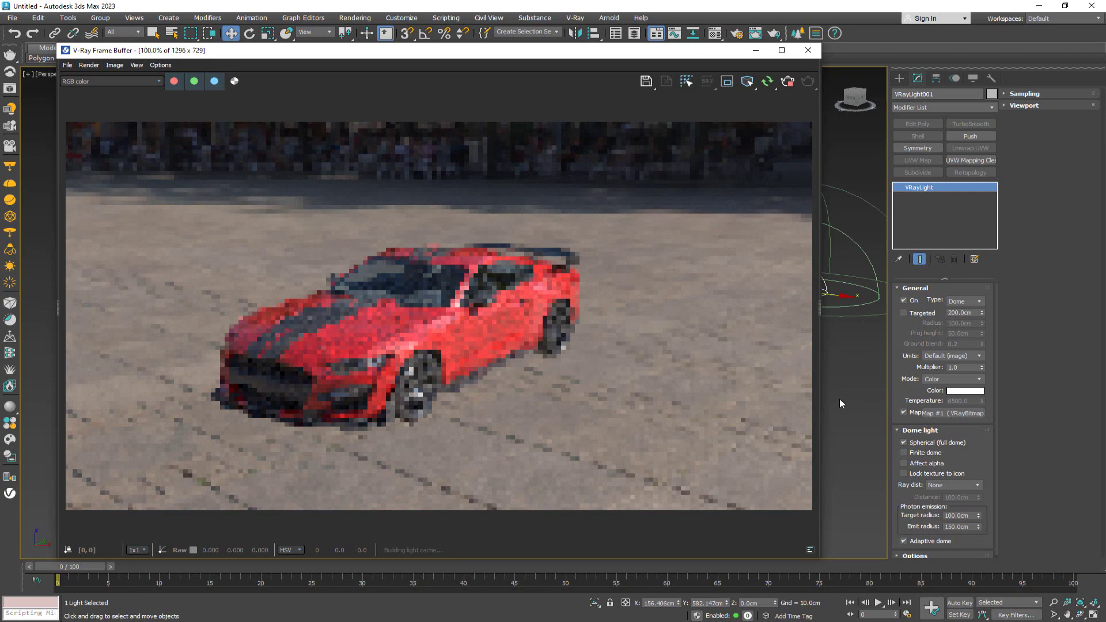
pyautogui.moveTo(490, 51); pyautogui.dragTo(722, 56)
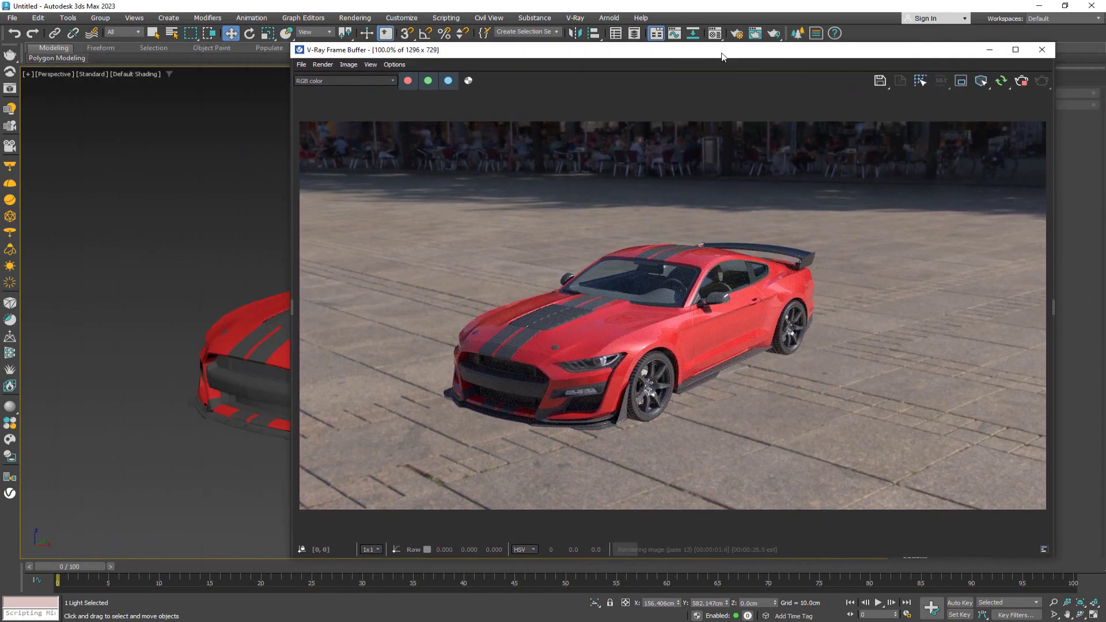
pyautogui.keyDown('alt'); pyautogui.moveTo(202, 319); pyautogui.dragTo(224, 321, button='middle'); pyautogui.keyUp('alt')
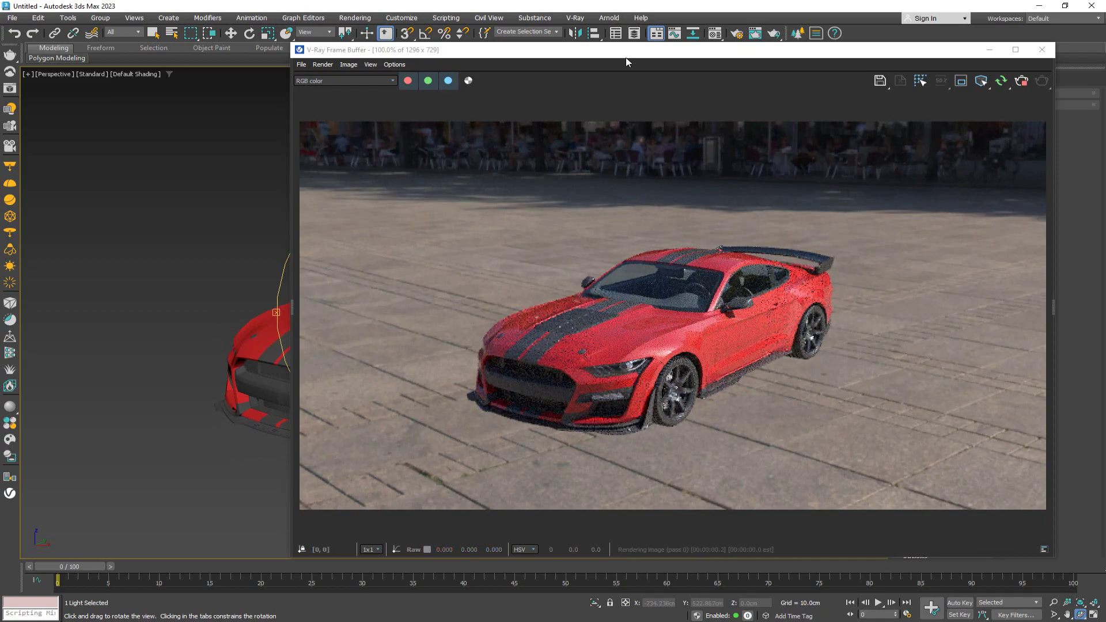
pyautogui.moveTo(627, 62); pyautogui.dragTo(711, 61)
pyautogui.moveTo(314, 315)
pyautogui.mouseDown()
pyautogui.moveTo(378, 305)
pyautogui.moveTo(288, 283)
pyautogui.moveTo(279, 313)
pyautogui.moveTo(244, 289)
pyautogui.moveTo(242, 306)
pyautogui.moveTo(225, 310)
pyautogui.moveTo(329, 311)
pyautogui.mouseUp()
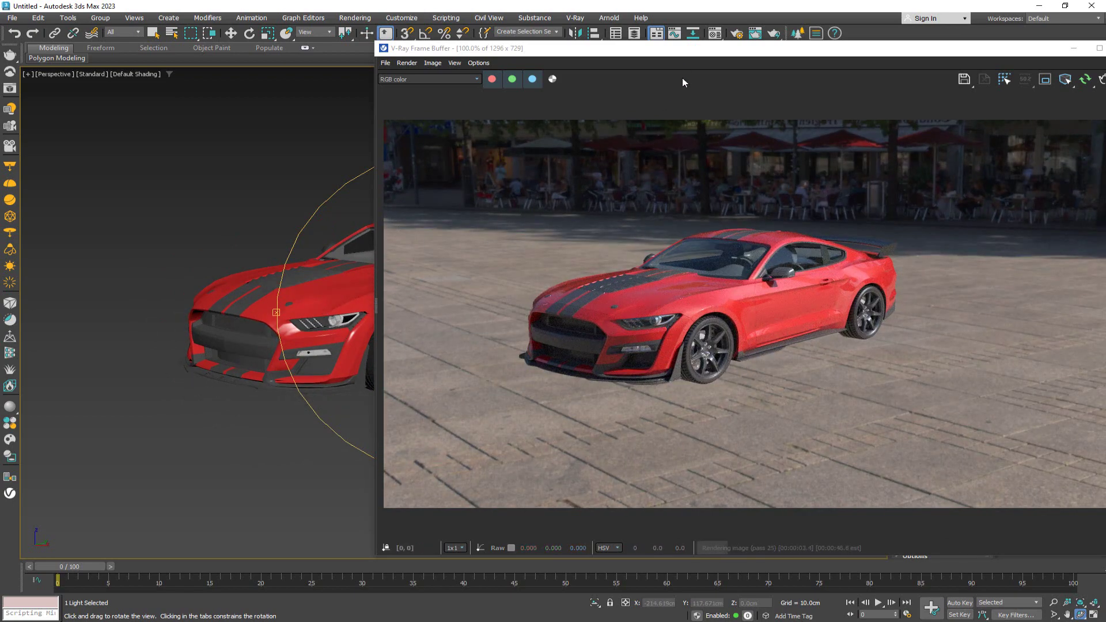
pyautogui.moveTo(679, 53); pyautogui.dragTo(383, 47)
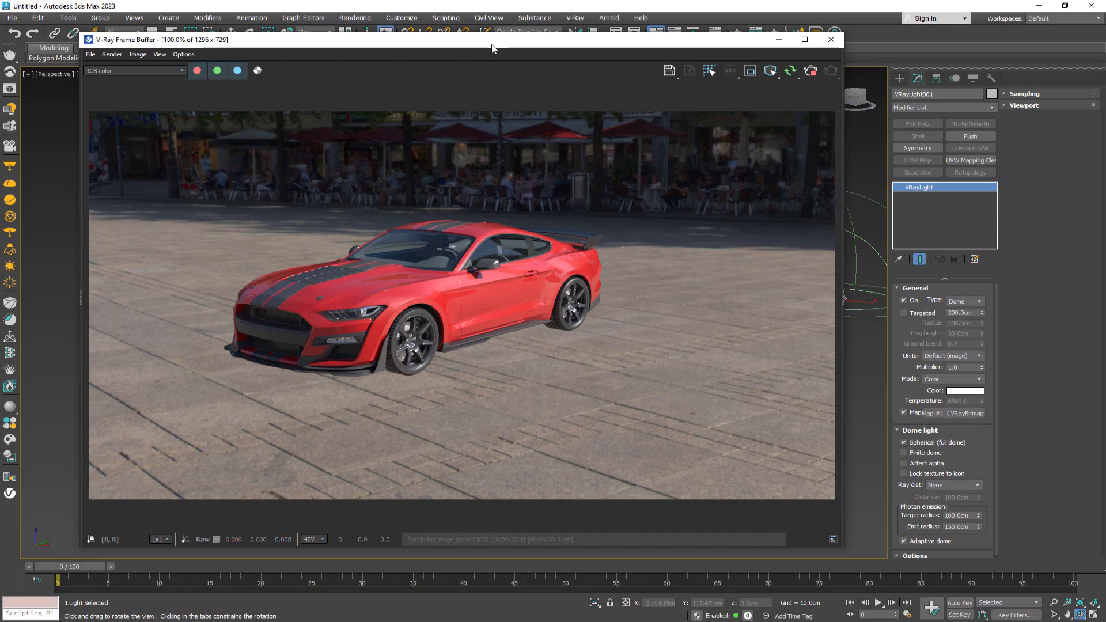
pyautogui.moveTo(491, 48); pyautogui.dragTo(633, 39)
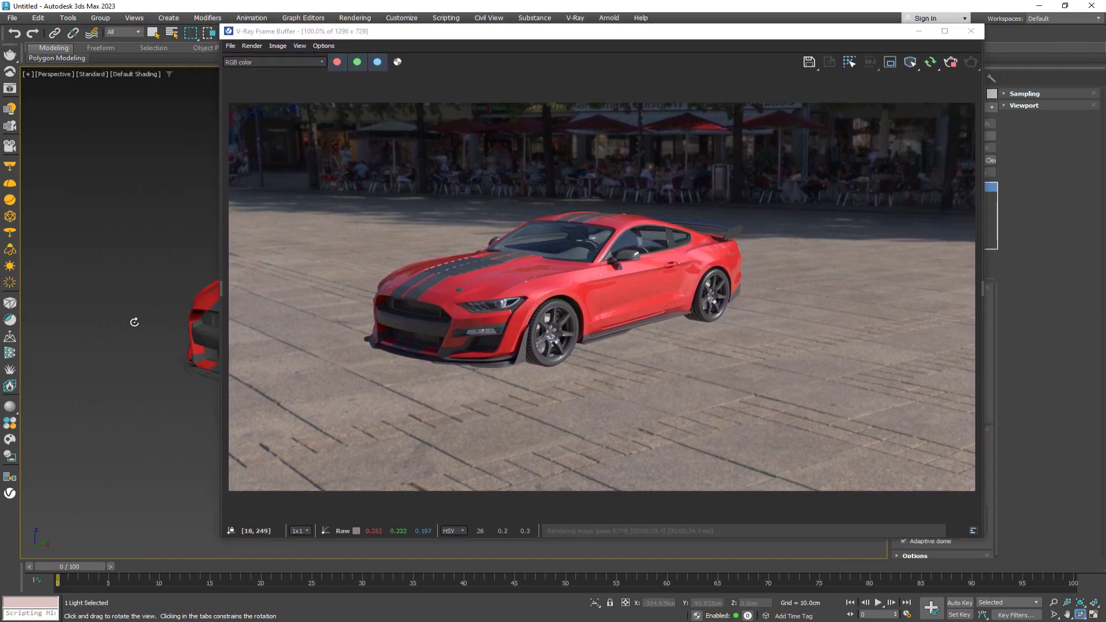
# Instance the dome light's VRayBitmap into a Material Editor slot and turn on Ground projection.
pyautogui.press('m')
pyautogui.moveTo(134, 84); pyautogui.dragTo(58, 46)
pyautogui.moveTo(350, 34); pyautogui.dragTo(279, 33)
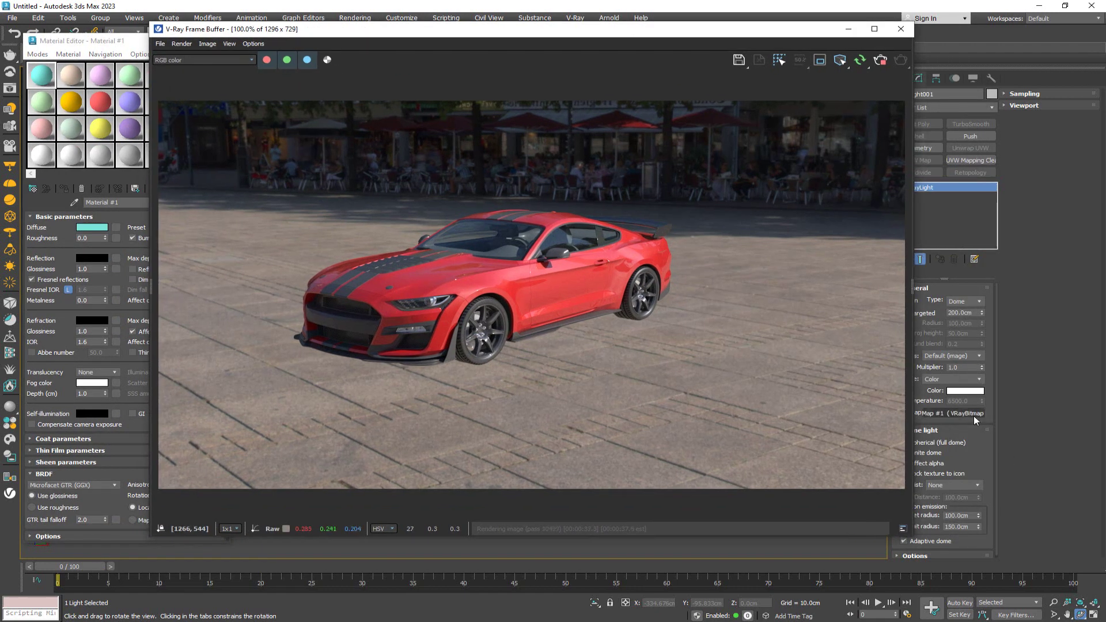
pyautogui.moveTo(968, 413); pyautogui.dragTo(213, 279)
pyautogui.moveTo(69, 118); pyautogui.dragTo(70, 120)
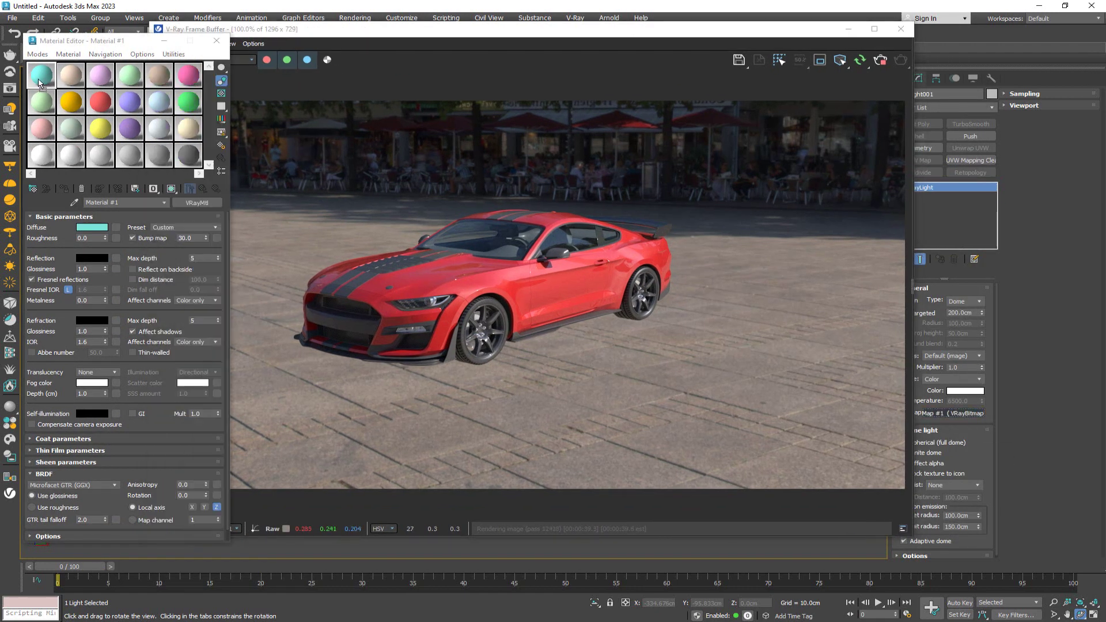
pyautogui.click(111, 325)
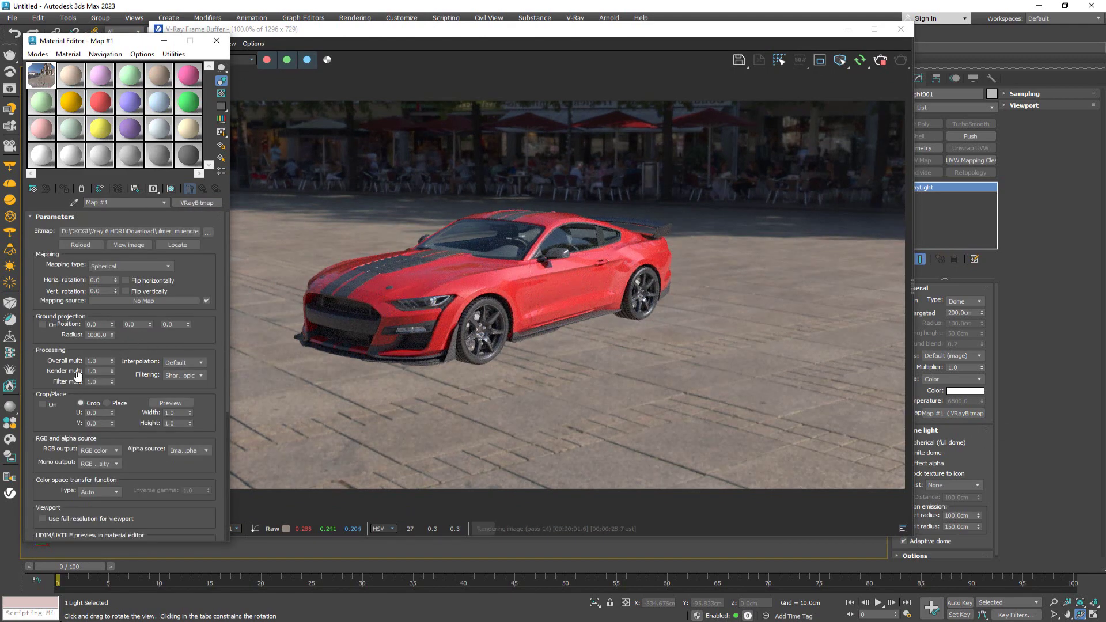
pyautogui.click(43, 324)
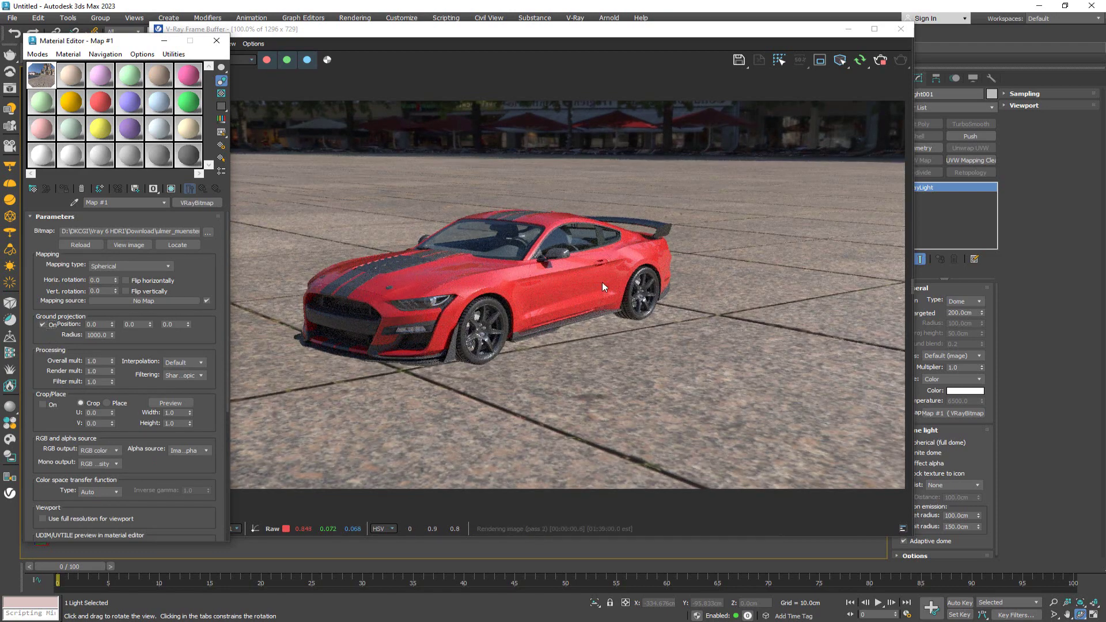
pyautogui.moveTo(496, 34); pyautogui.dragTo(454, 45)
# Shrink the V-Ray Frame Buffer to 859 x 483 and orbit to inspect the projected ground.
pyautogui.moveTo(869, 547); pyautogui.dragTo(618, 452)
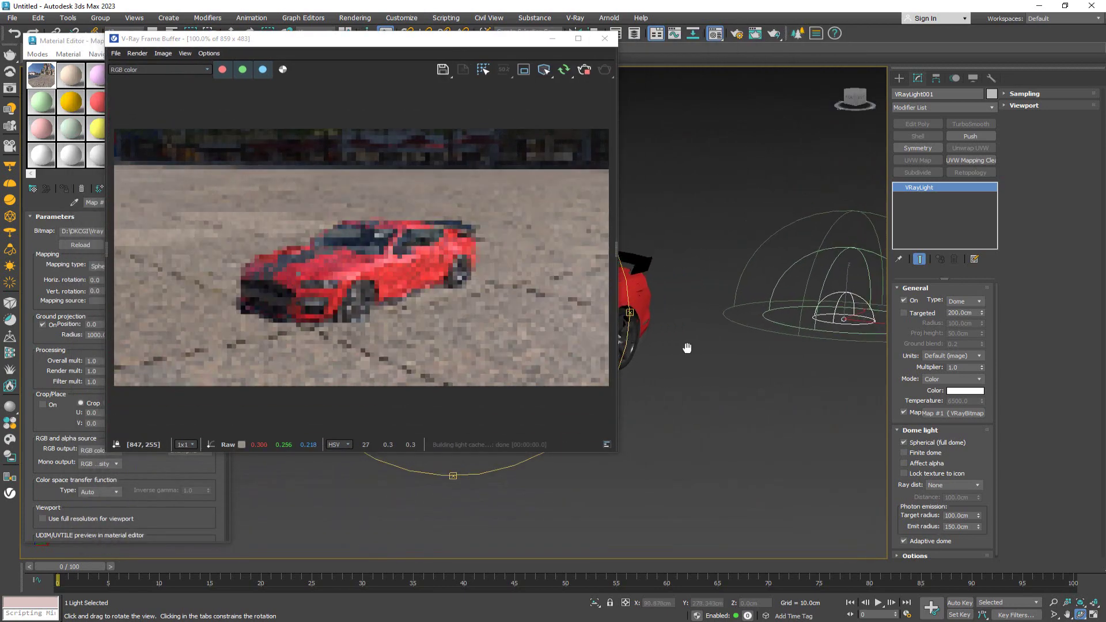
pyautogui.moveTo(361, 44); pyautogui.dragTo(758, 44)
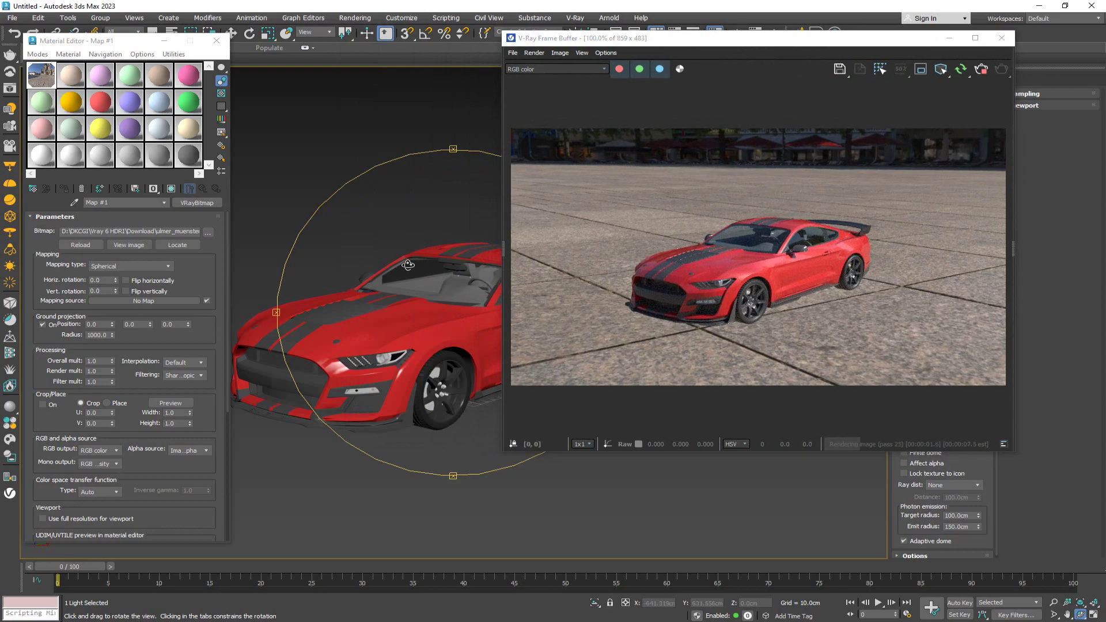
pyautogui.moveTo(452, 265); pyautogui.dragTo(409, 275)
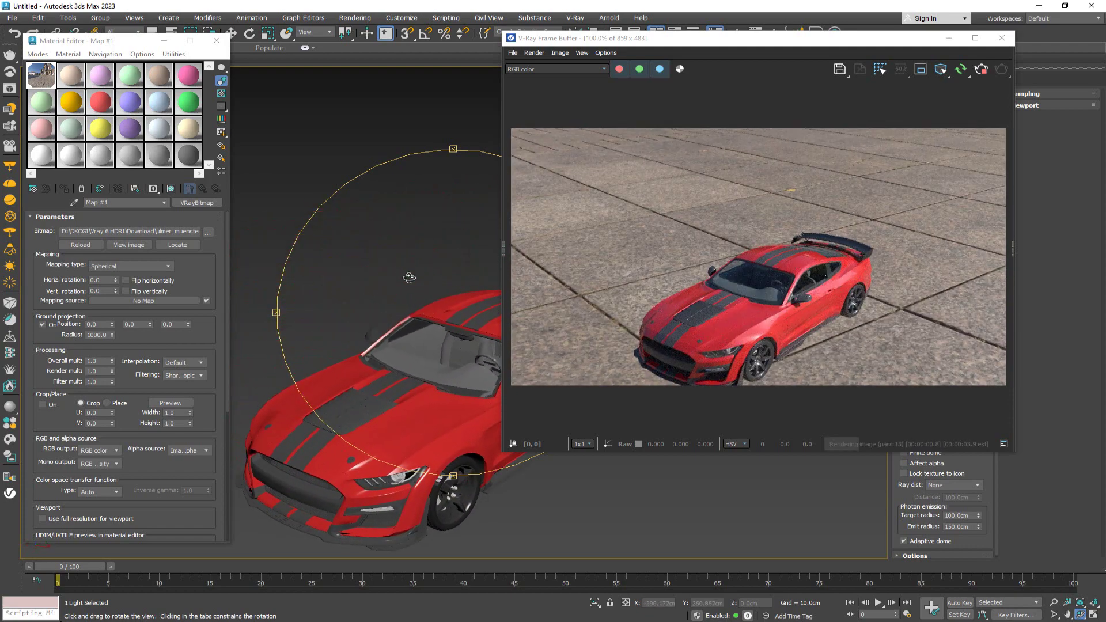
pyautogui.moveTo(439, 330); pyautogui.dragTo(374, 308)
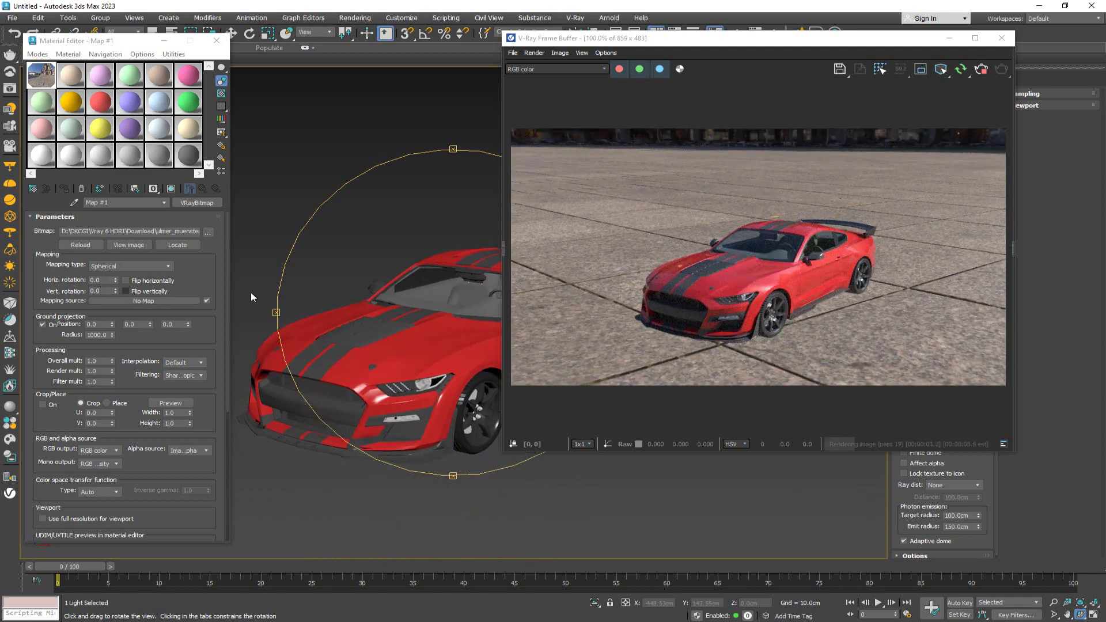
pyautogui.moveTo(251, 298); pyautogui.dragTo(276, 288)
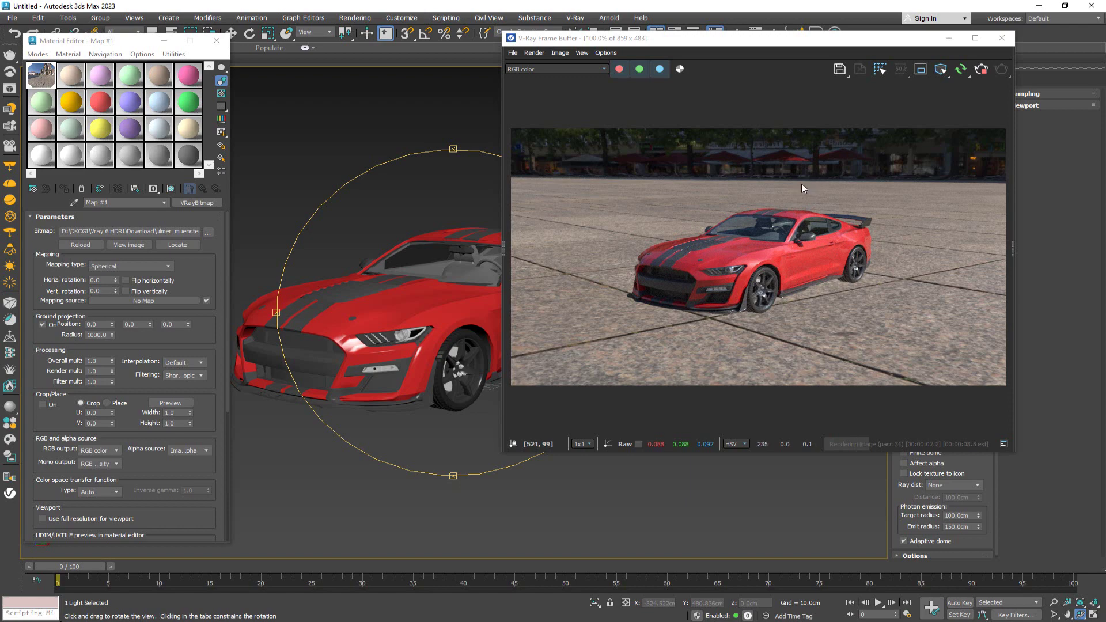
pyautogui.moveTo(427, 331); pyautogui.dragTo(393, 334)
pyautogui.moveTo(722, 44); pyautogui.dragTo(493, 73)
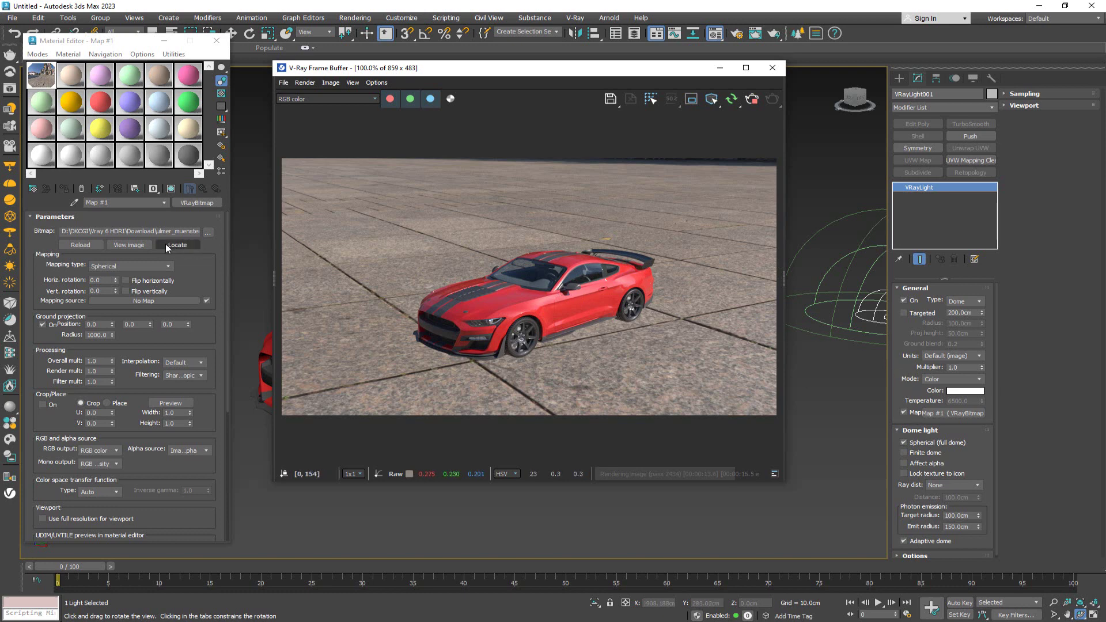
# Turn Ground projection off and reset the dome light's X and Y position to 0.
pyautogui.click(44, 326)
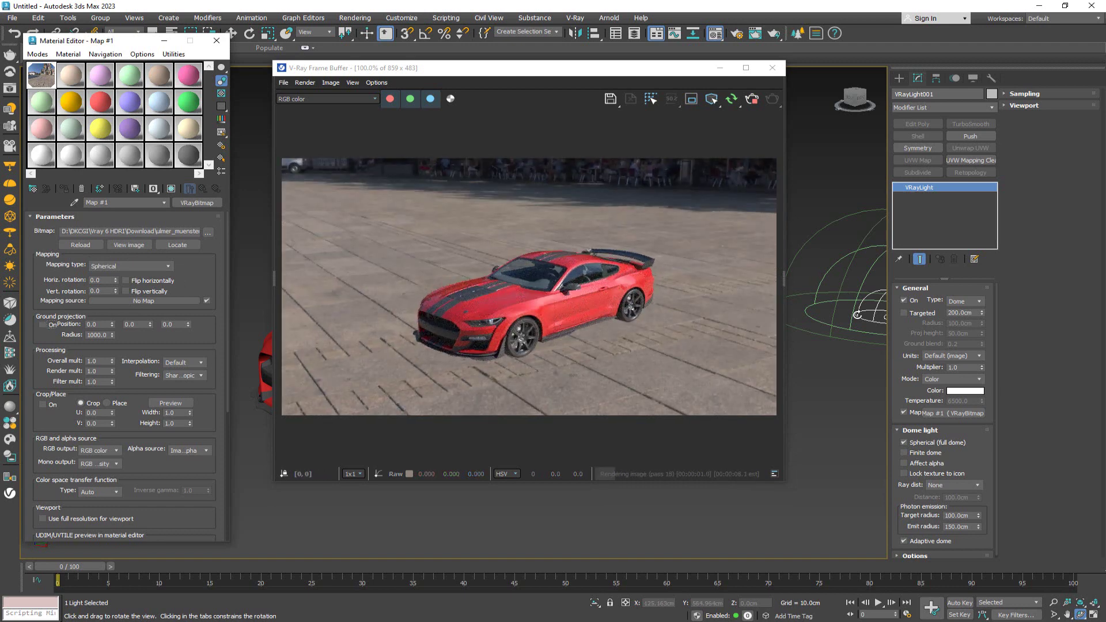
pyautogui.press('w')
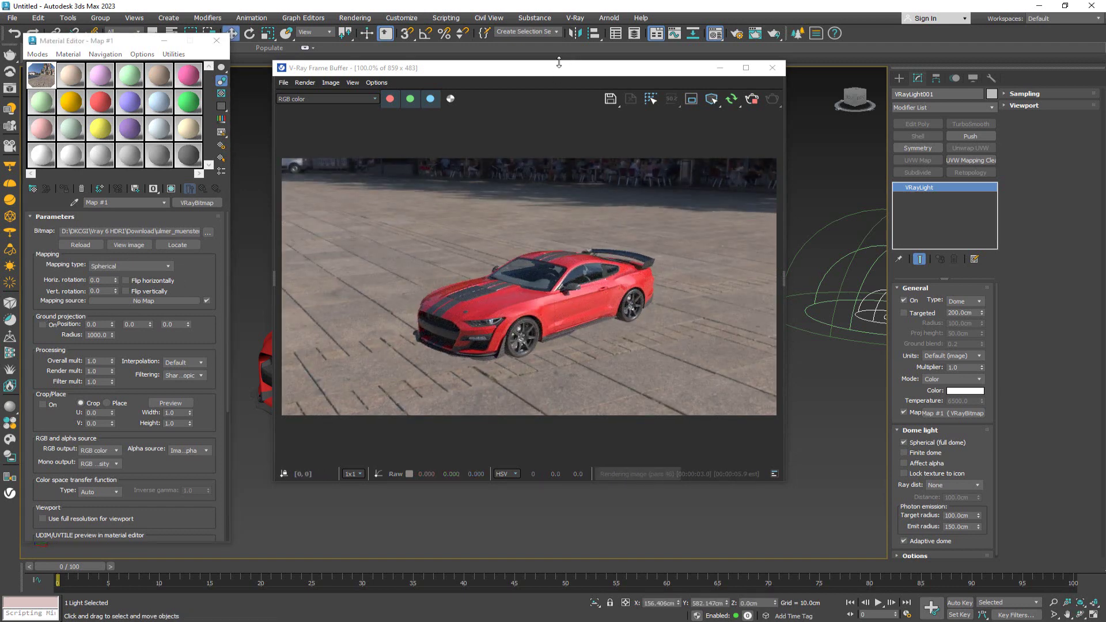
pyautogui.moveTo(559, 65); pyautogui.dragTo(467, 71)
pyautogui.click(848, 323)
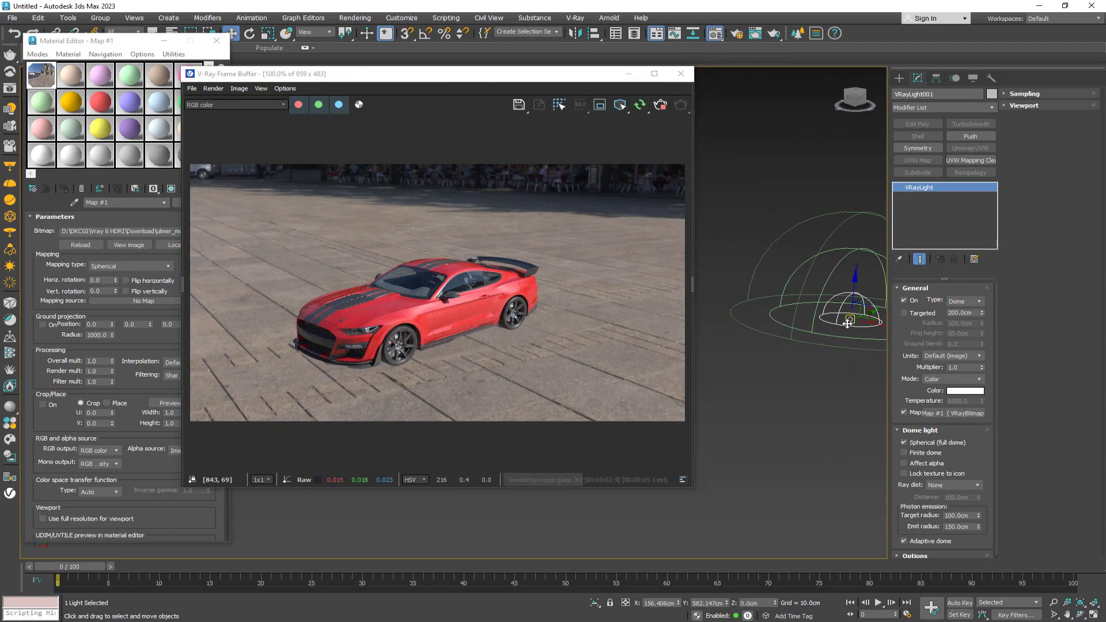
pyautogui.rightClick(679, 603)
pyautogui.rightClick(727, 603)
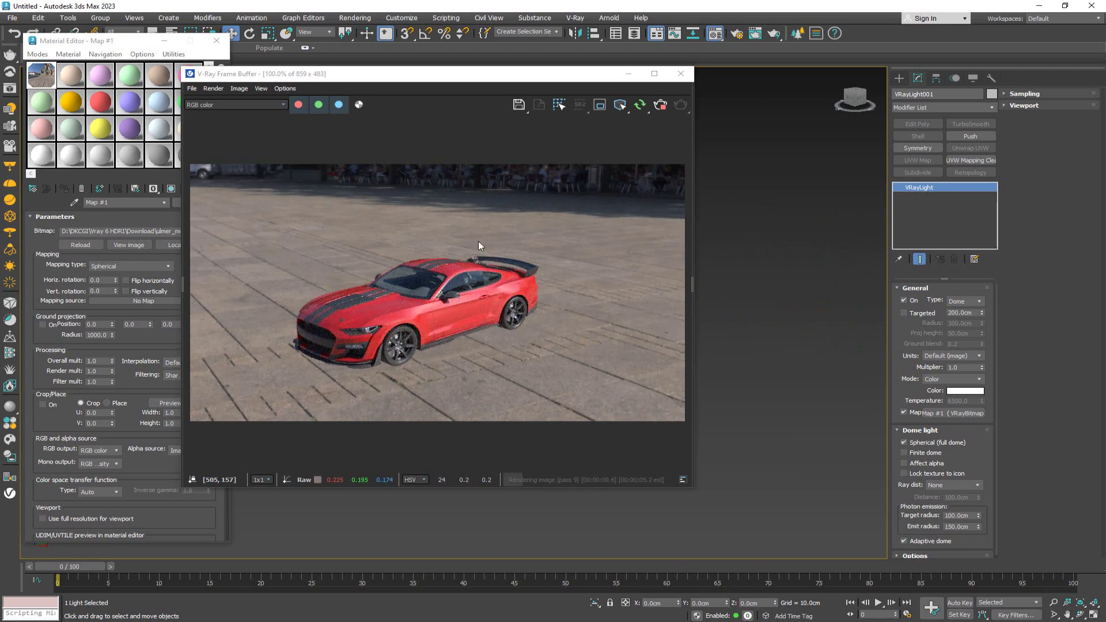
pyautogui.moveTo(374, 75); pyautogui.dragTo(493, 59)
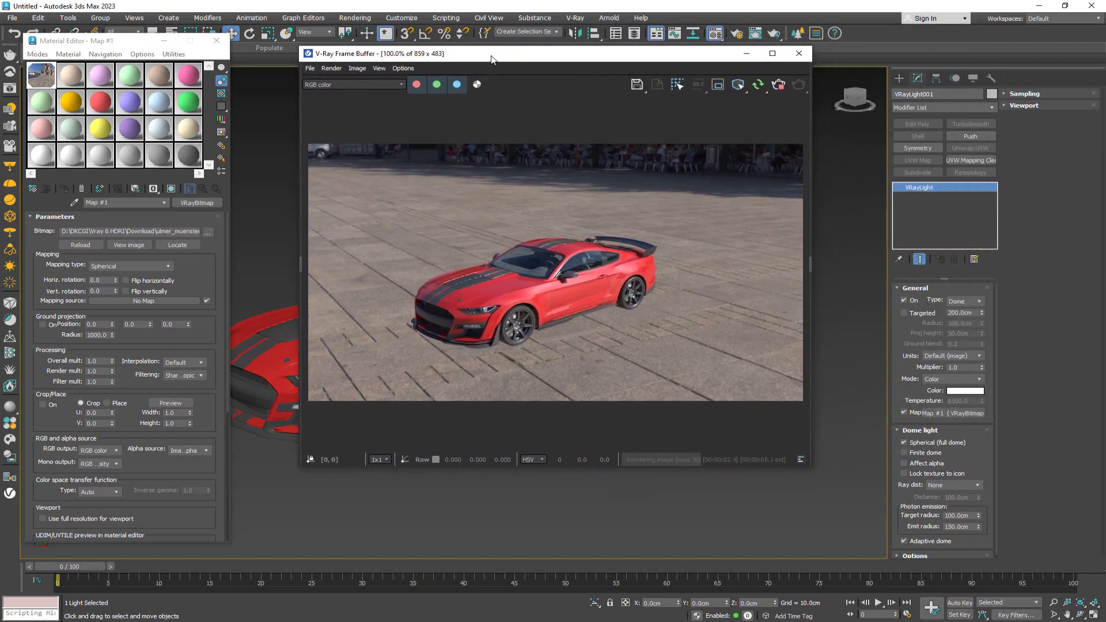
# Make the dome light a finite dome with a 500 cm radius.
pyautogui.click(920, 453)
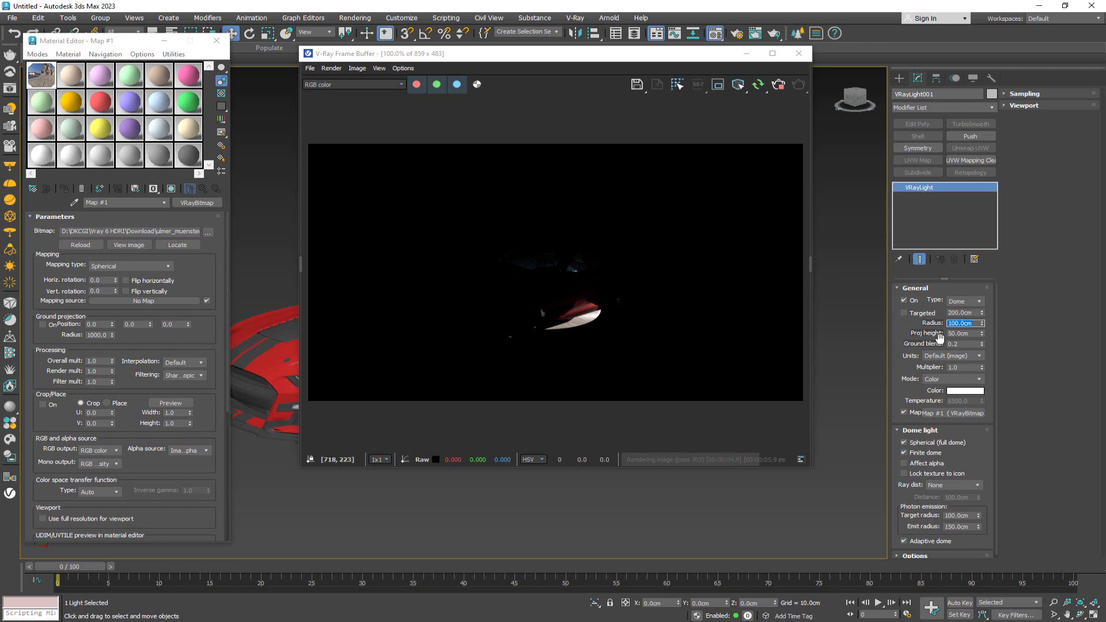
pyautogui.press('Return')
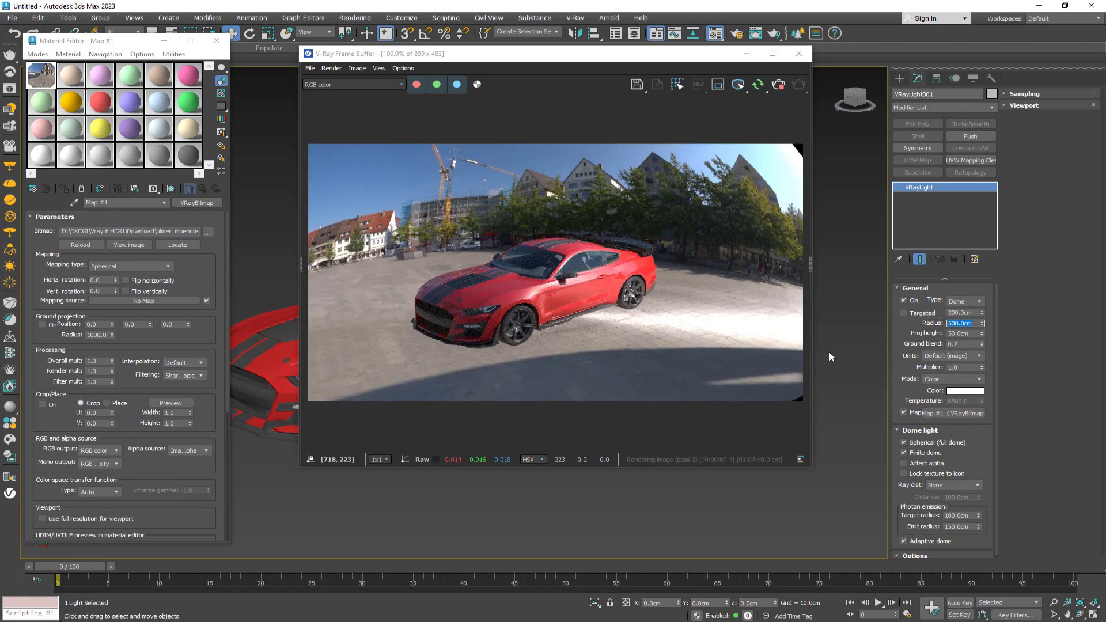
pyautogui.moveTo(525, 59); pyautogui.dragTo(267, 64)
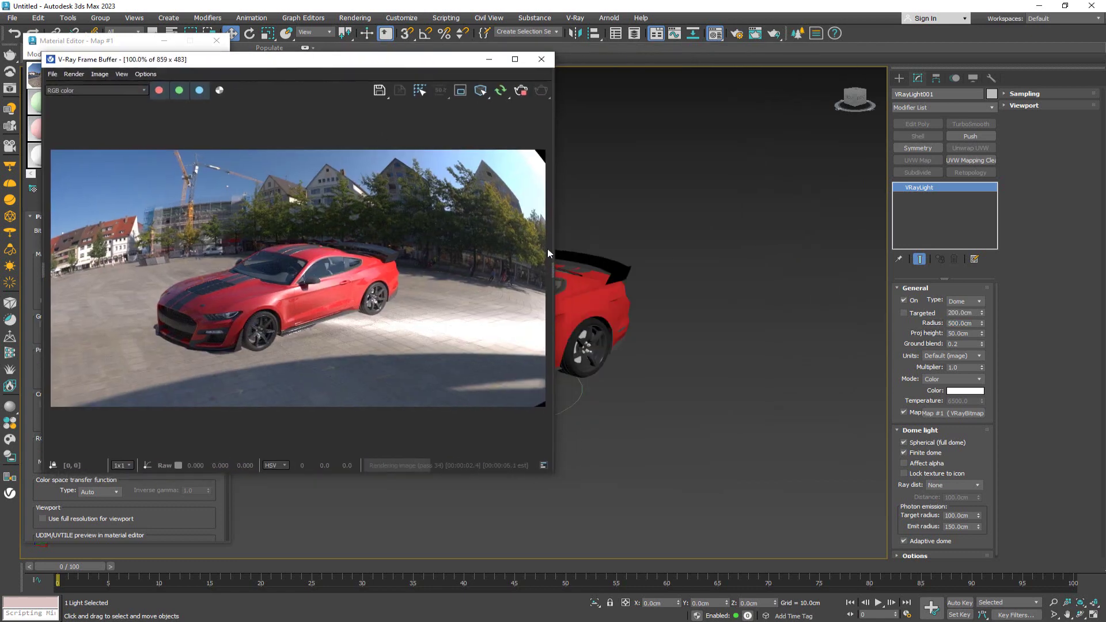
pyautogui.moveTo(704, 383); pyautogui.dragTo(588, 319, button='middle')
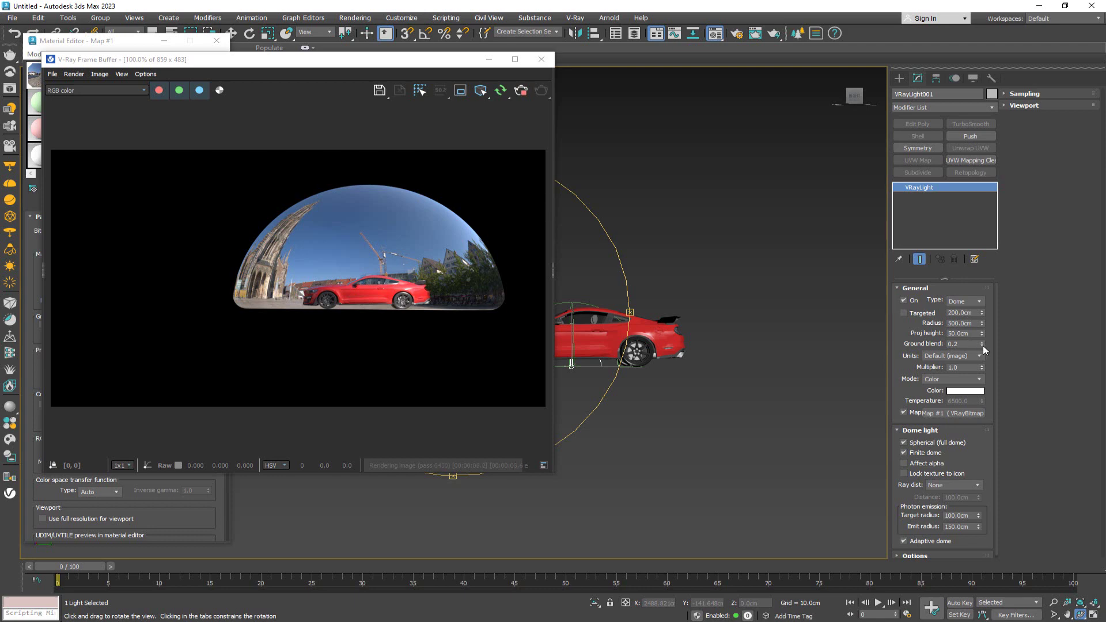
pyautogui.moveTo(983, 344); pyautogui.dragTo(983, 323)
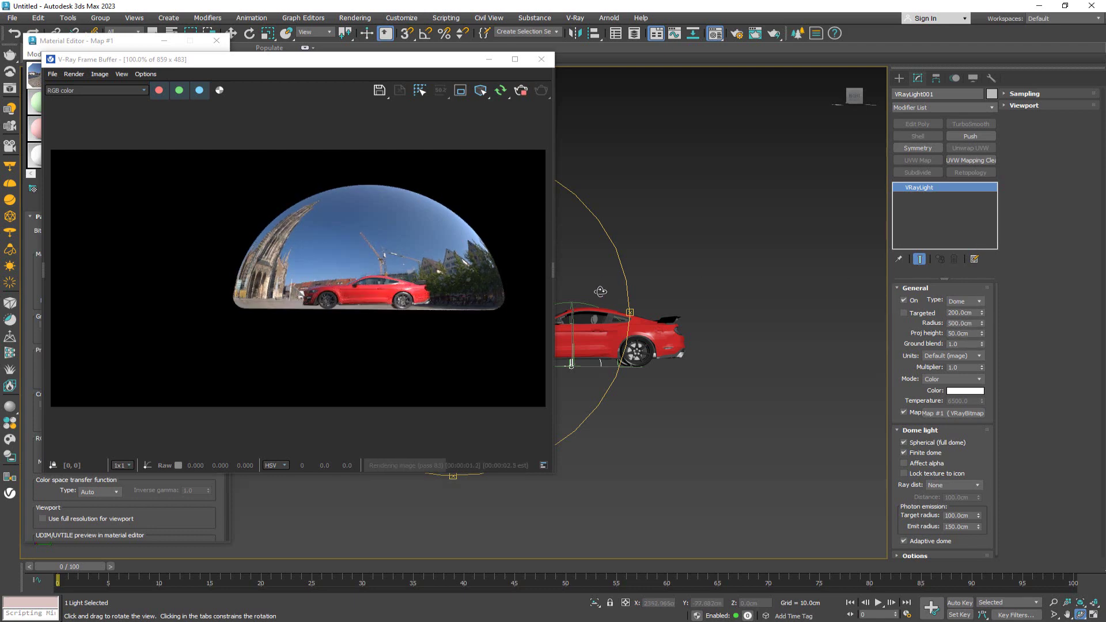
pyautogui.moveTo(600, 292); pyautogui.dragTo(604, 308)
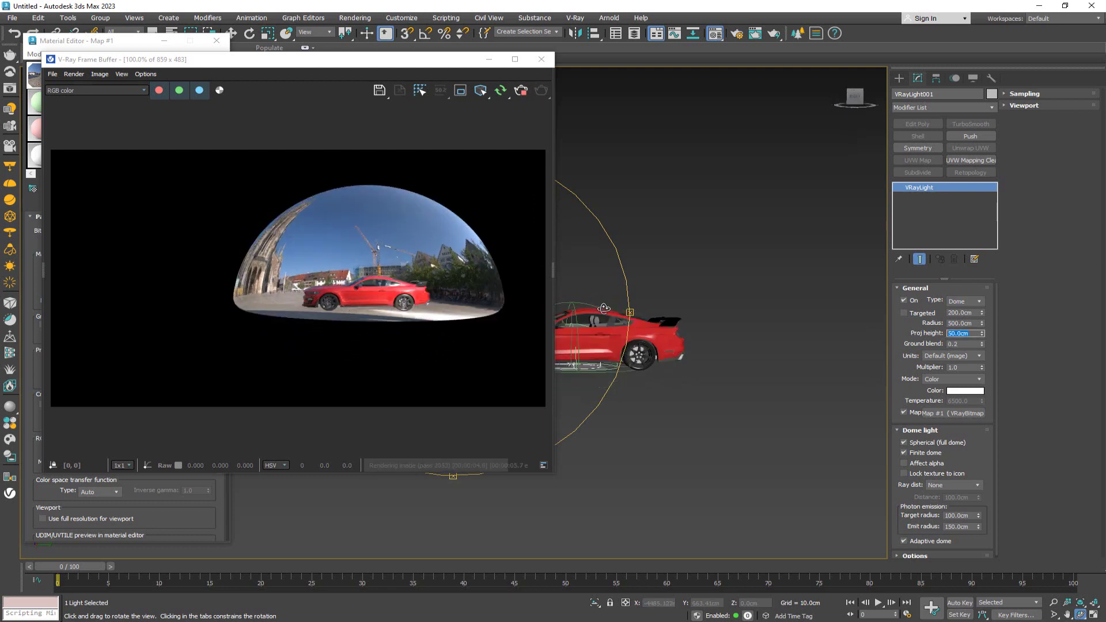
pyautogui.moveTo(604, 308); pyautogui.dragTo(576, 334)
pyautogui.hotkey('ctrl', 'z')
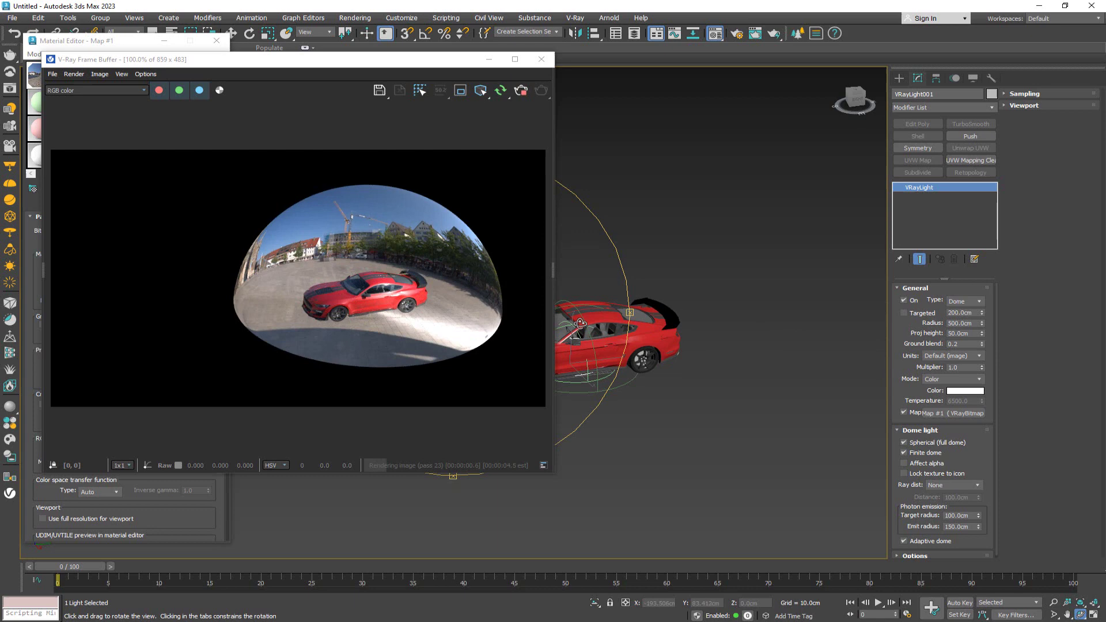
pyautogui.scroll(2, 580, 338)
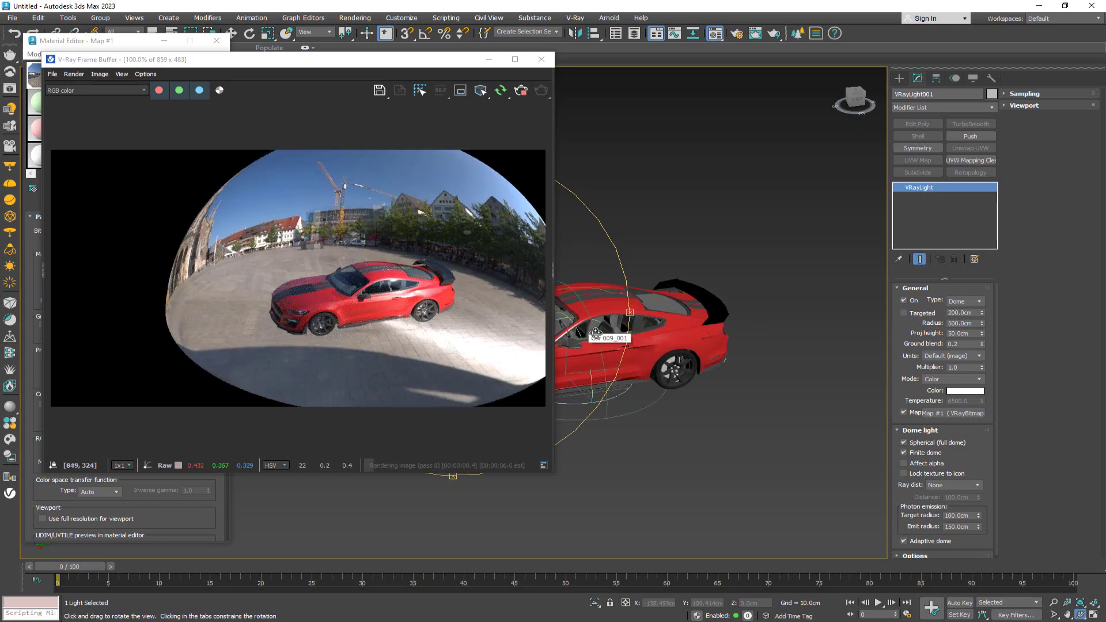
pyautogui.moveTo(580, 339); pyautogui.dragTo(567, 341)
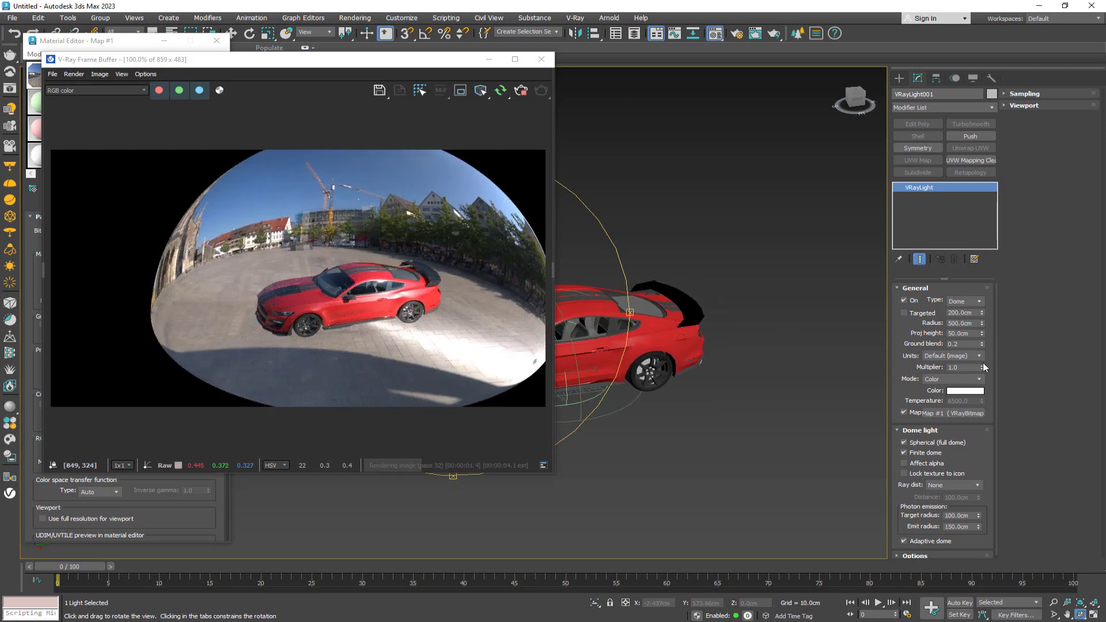
pyautogui.moveTo(982, 344); pyautogui.dragTo(985, 301)
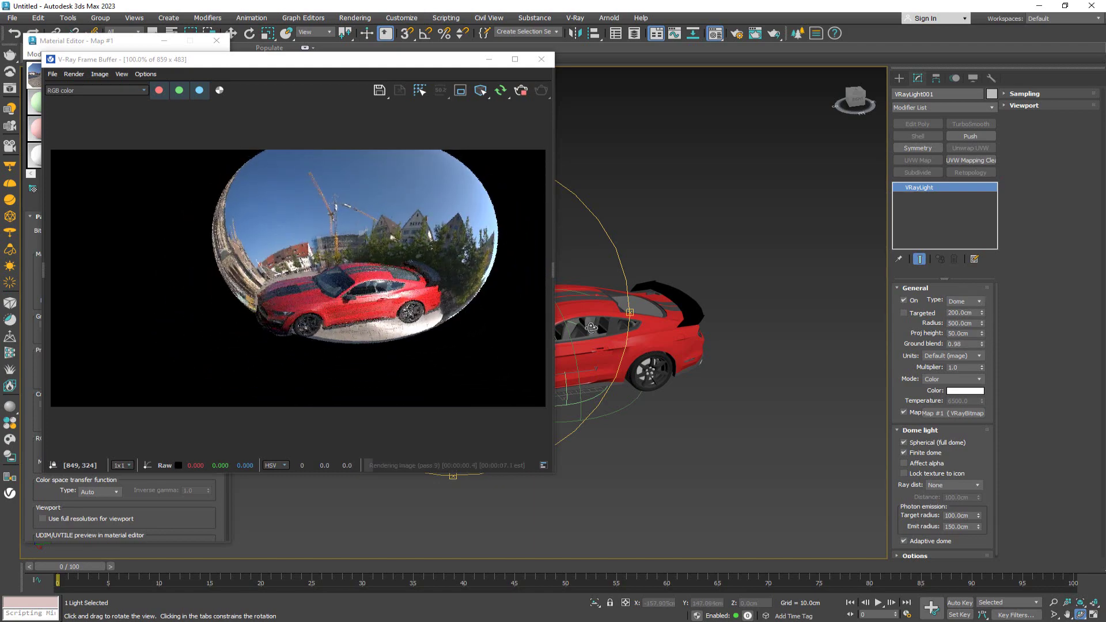
pyautogui.moveTo(634, 300); pyautogui.dragTo(638, 323)
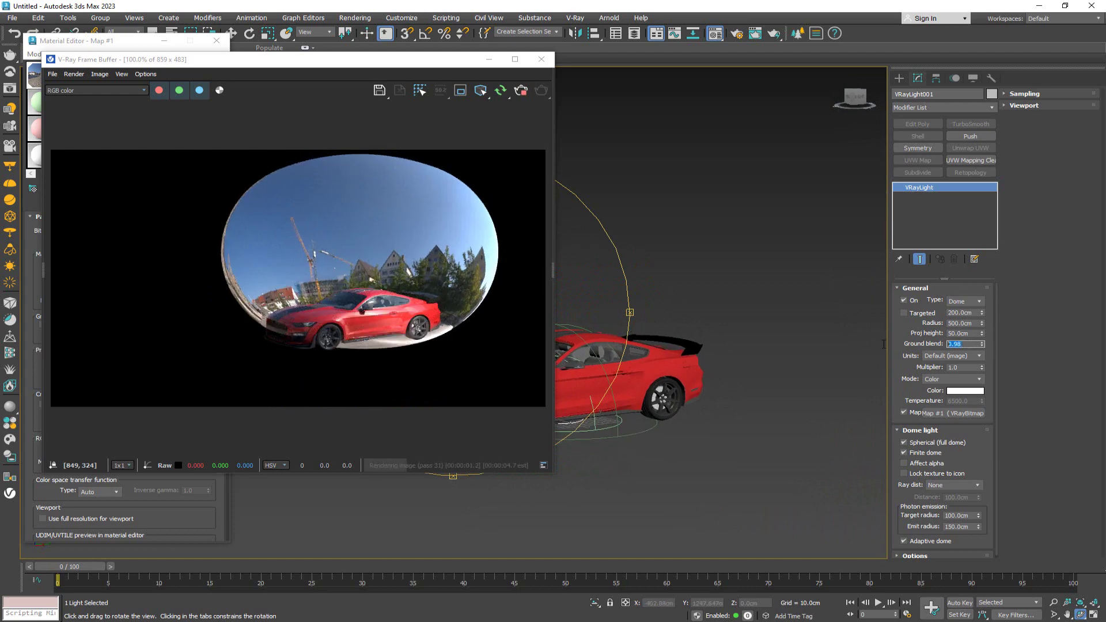
pyautogui.write('.2')
pyautogui.press('Return')
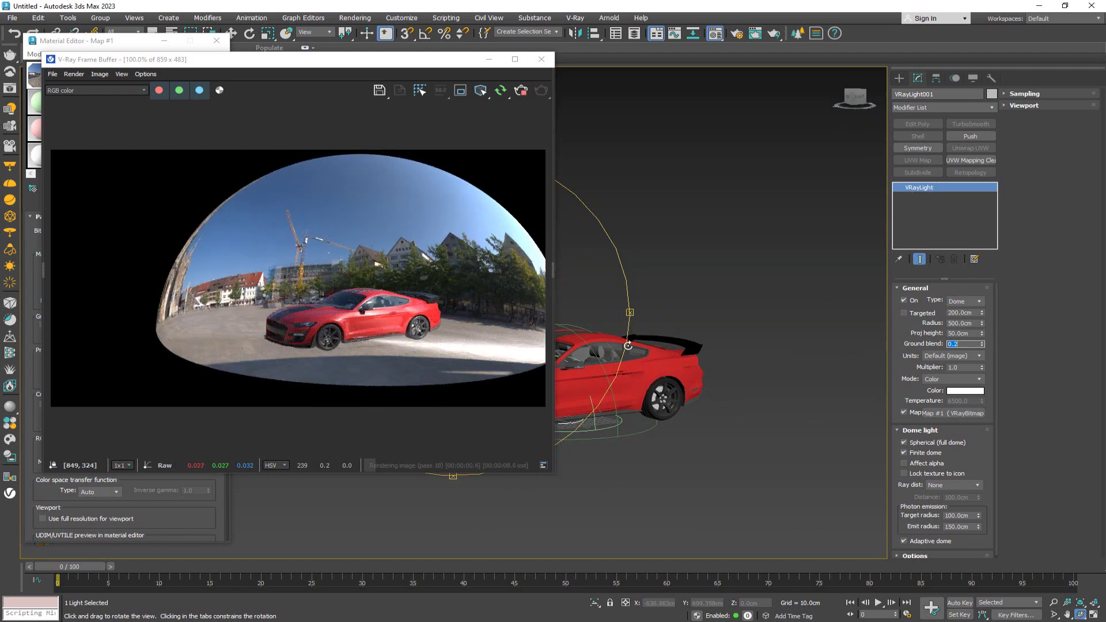
pyautogui.moveTo(581, 334); pyautogui.dragTo(553, 332)
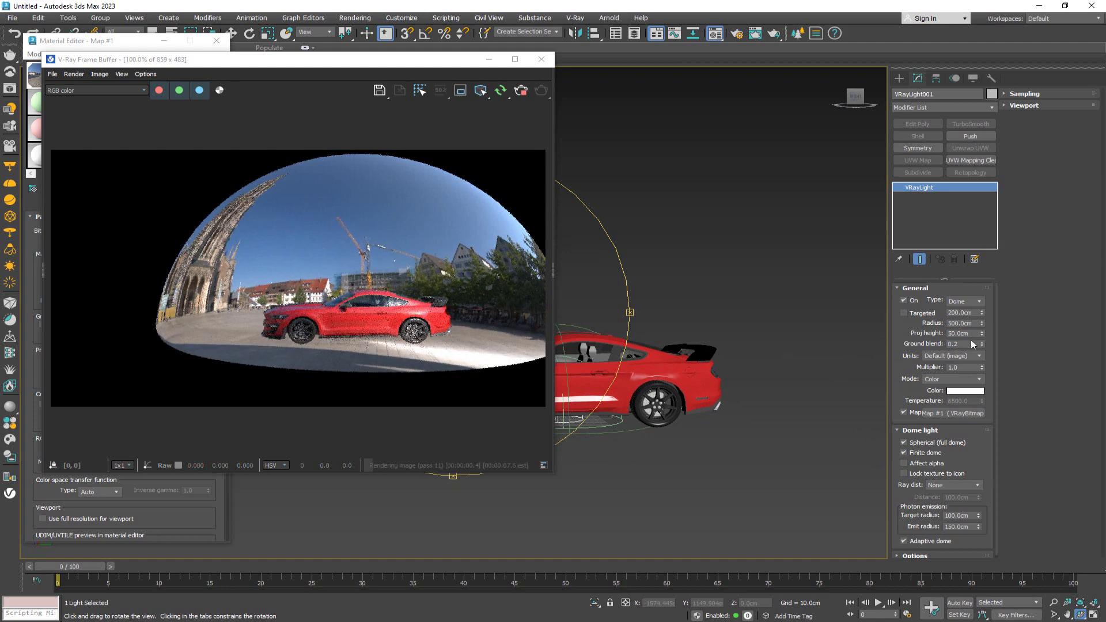
# Set the dome radius to 1500 cm and enlarge the render to 1042 x 586.
pyautogui.click(934, 326)
pyautogui.write('1500')
pyautogui.press('Return')
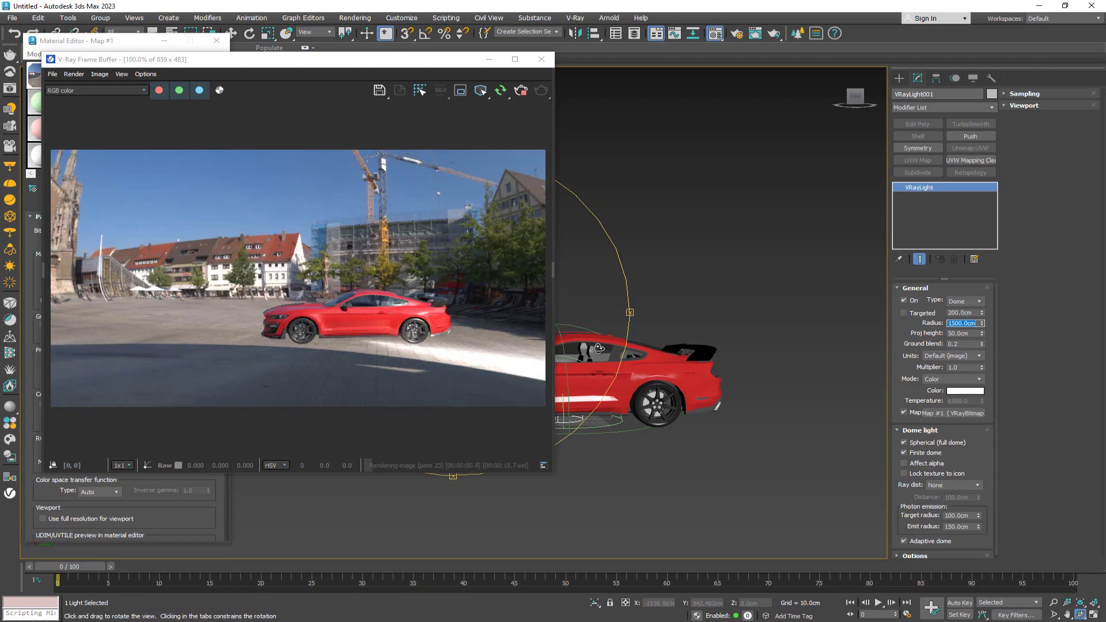
pyautogui.moveTo(605, 360); pyautogui.dragTo(484, 363)
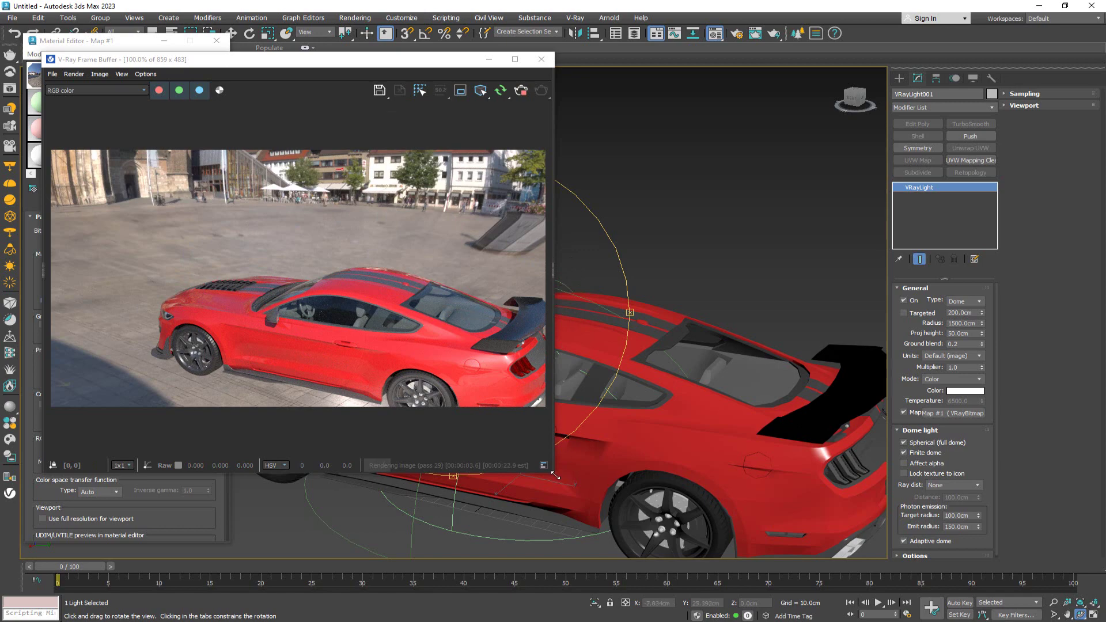
pyautogui.moveTo(556, 476); pyautogui.dragTo(660, 507)
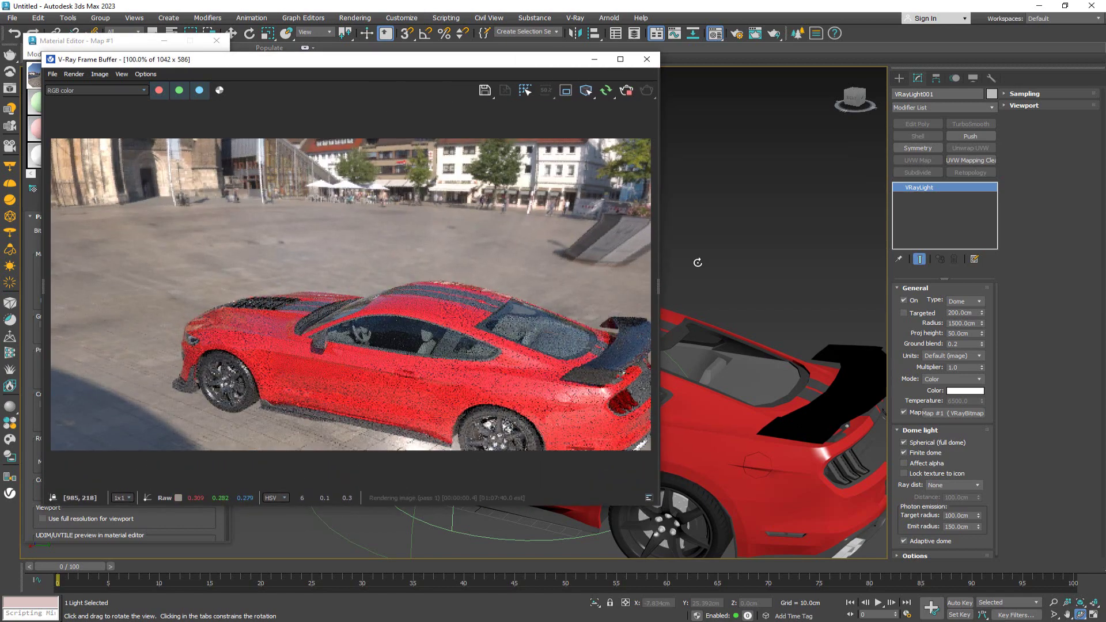
pyautogui.moveTo(385, 72); pyautogui.dragTo(639, 51)
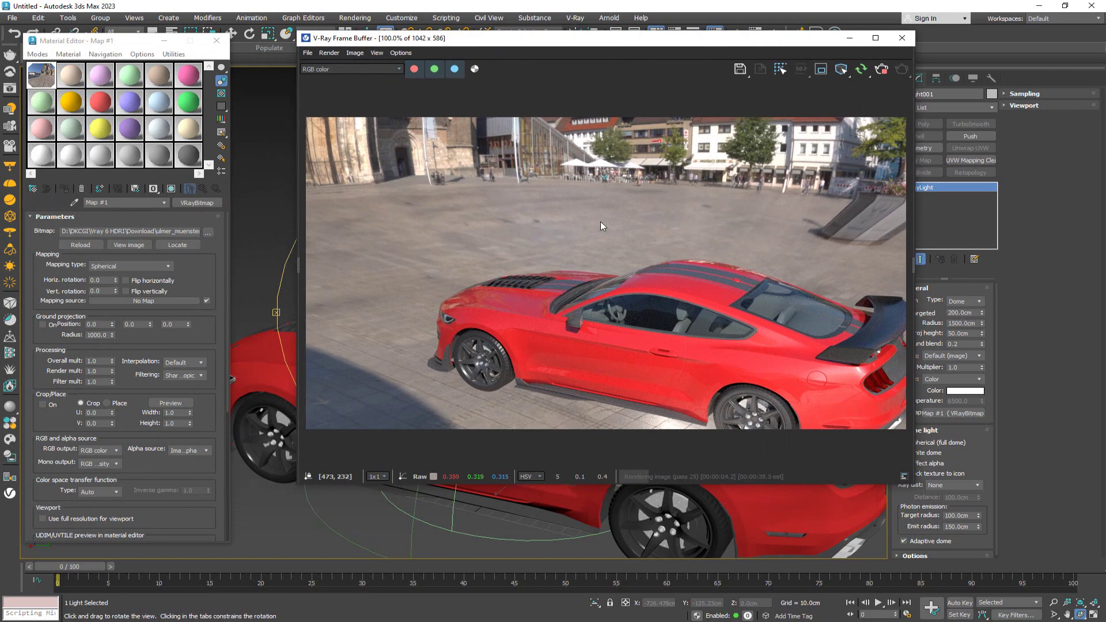
pyautogui.moveTo(280, 311); pyautogui.dragTo(356, 301)
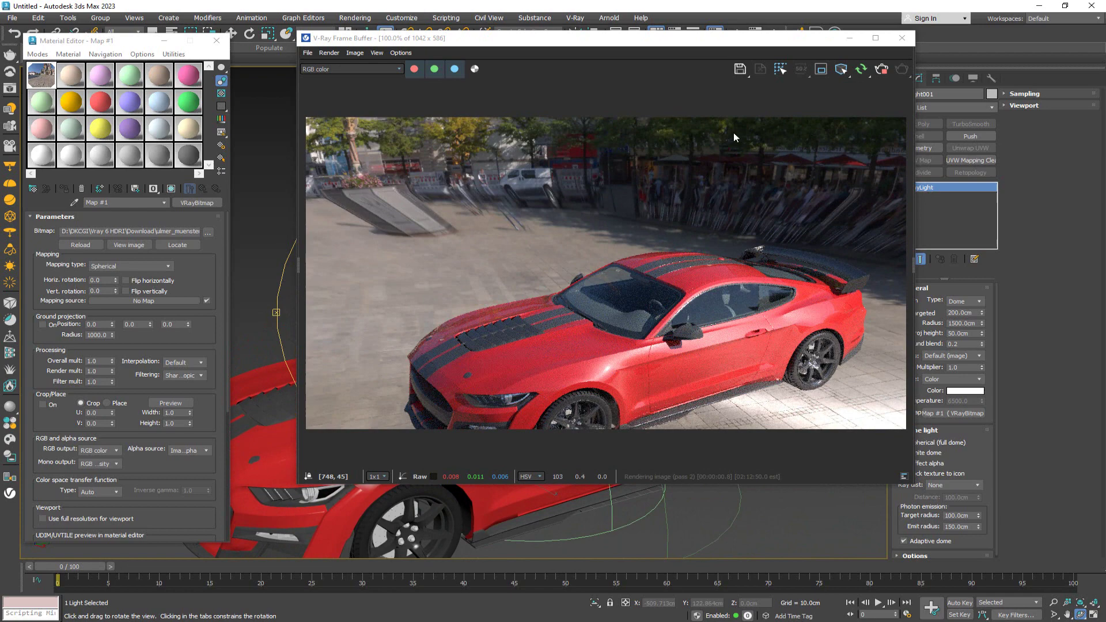
pyautogui.moveTo(626, 46); pyautogui.dragTo(566, 54)
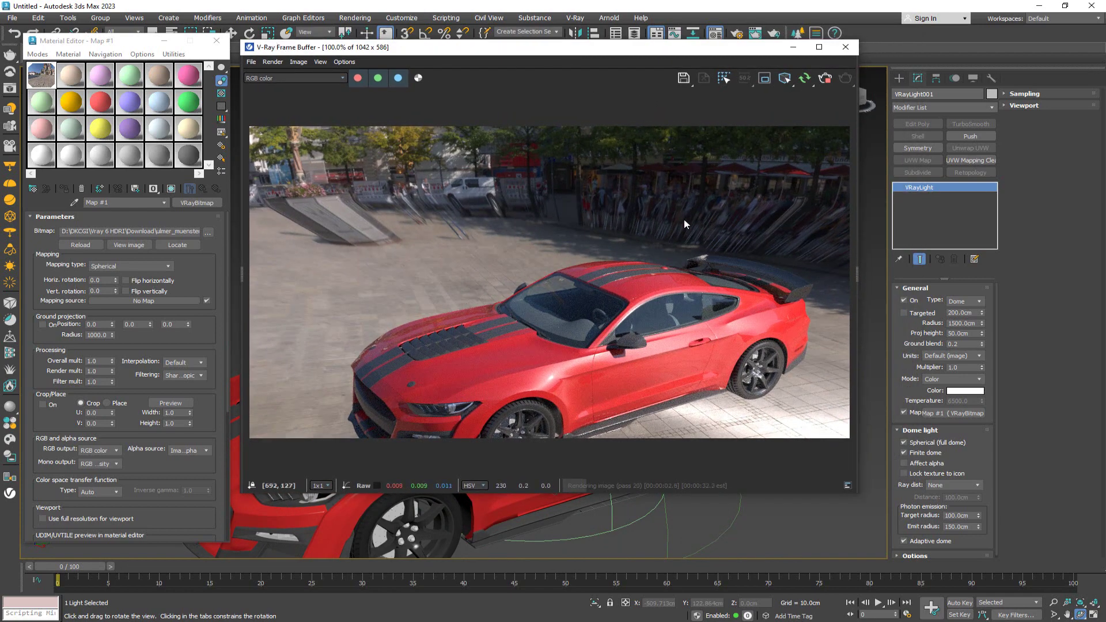
# Try a dome light projection height of 150 cm and check the render.
pyautogui.doubleClick(971, 334)
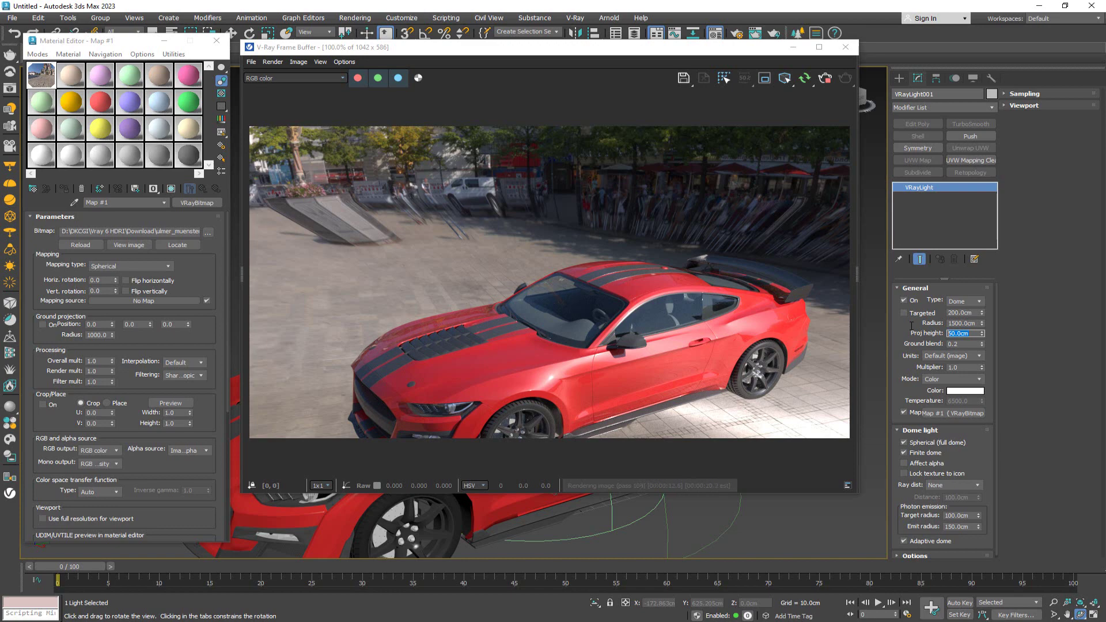
pyautogui.write('150')
pyautogui.press('Return')
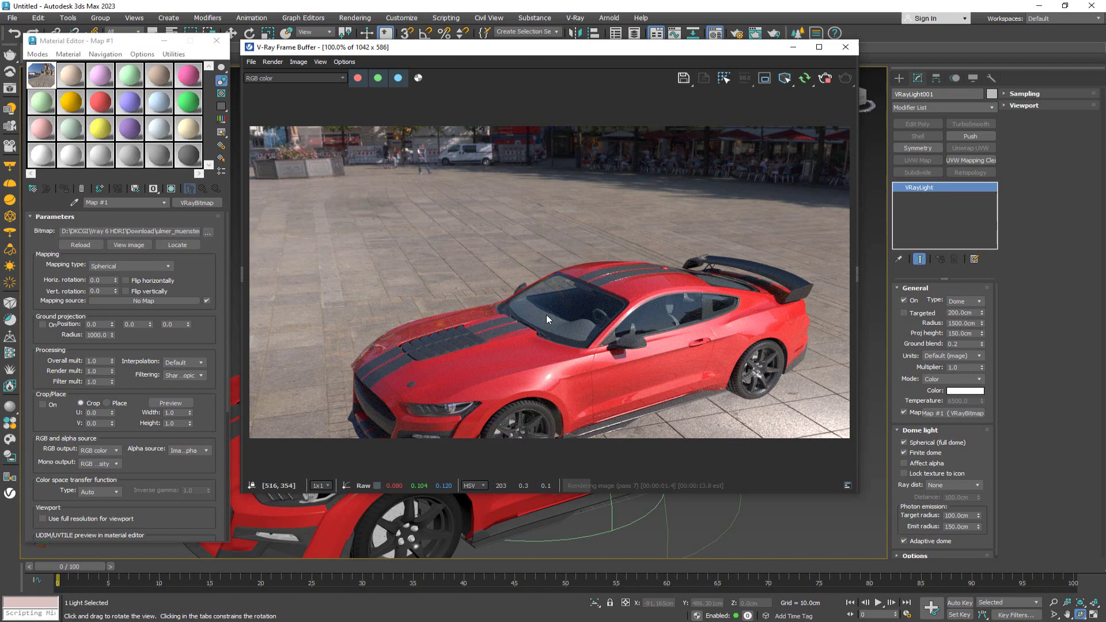
pyautogui.moveTo(599, 524); pyautogui.dragTo(567, 521, button='middle')
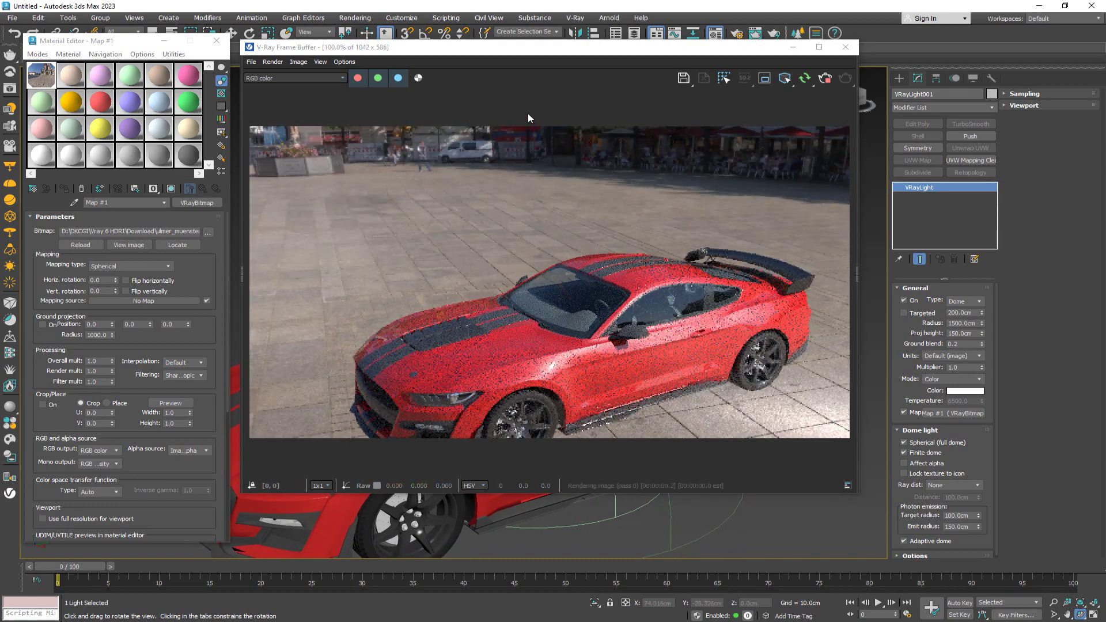
pyautogui.moveTo(528, 47); pyautogui.dragTo(628, 25)
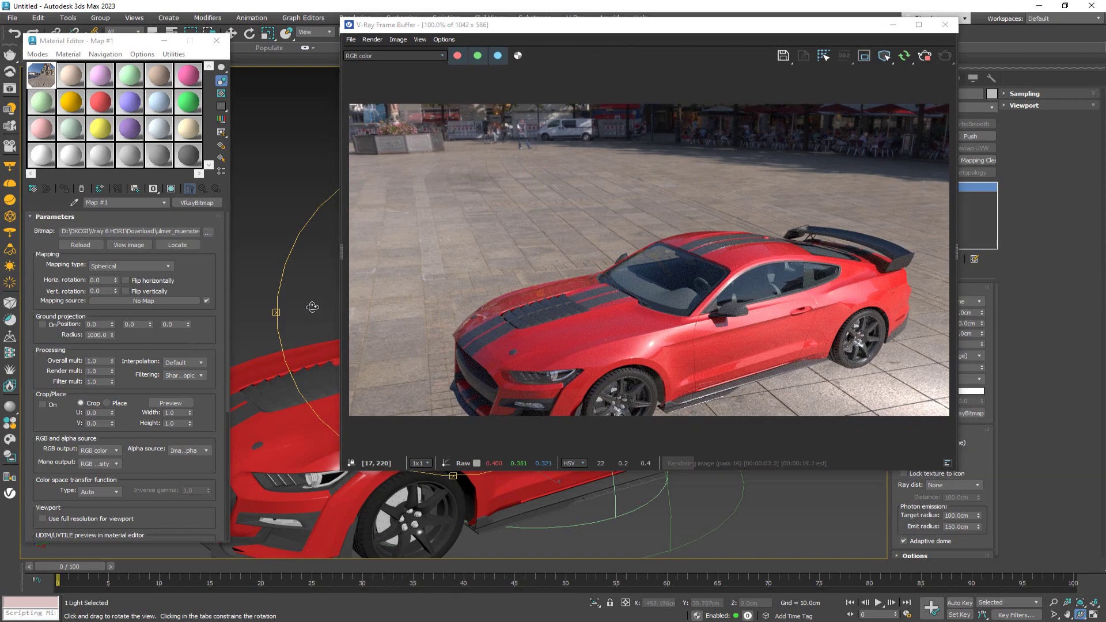
pyautogui.keyDown('alt'); pyautogui.moveTo(297, 317); pyautogui.dragTo(2, 297, button='middle'); pyautogui.keyUp('alt')
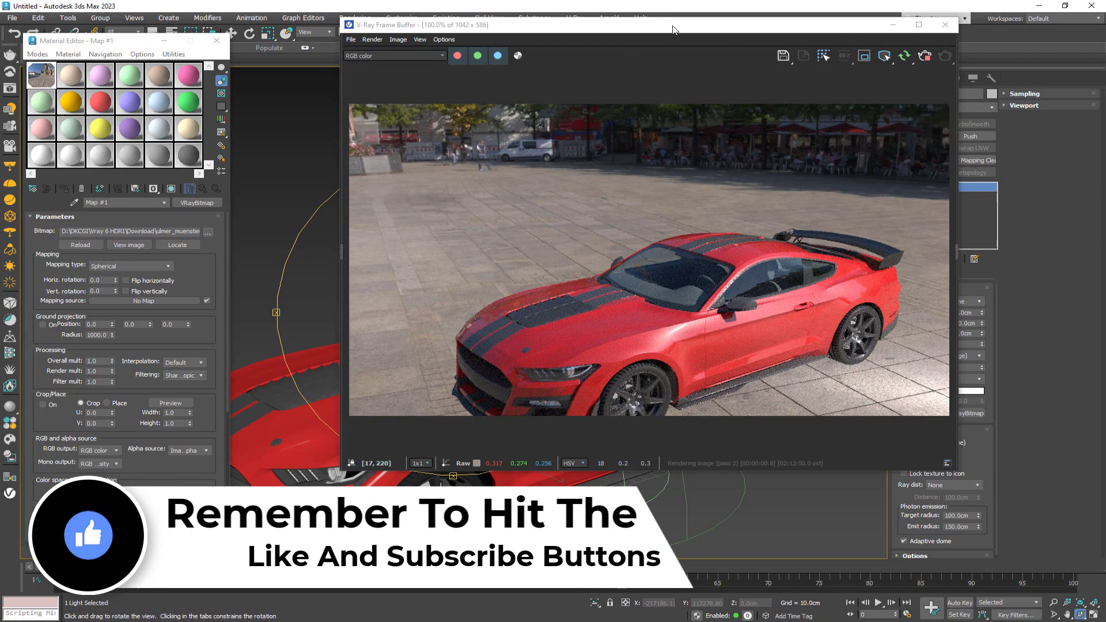
pyautogui.moveTo(592, 24); pyautogui.dragTo(540, 25)
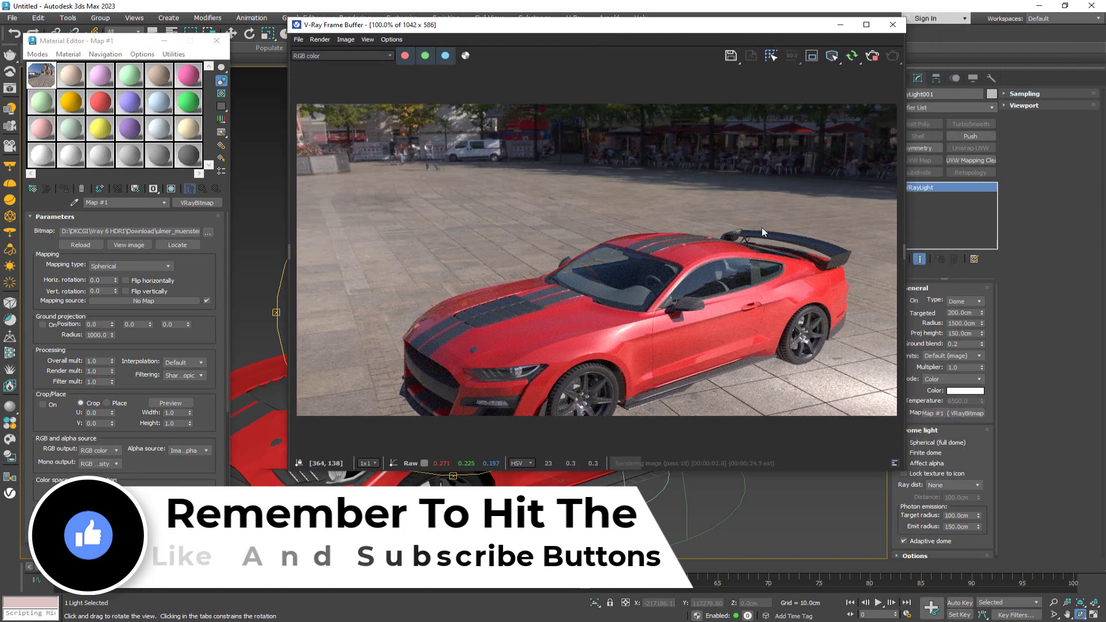
# Change the projection height to 180 cm.
pyautogui.click(971, 334)
pyautogui.doubleClick(970, 334)
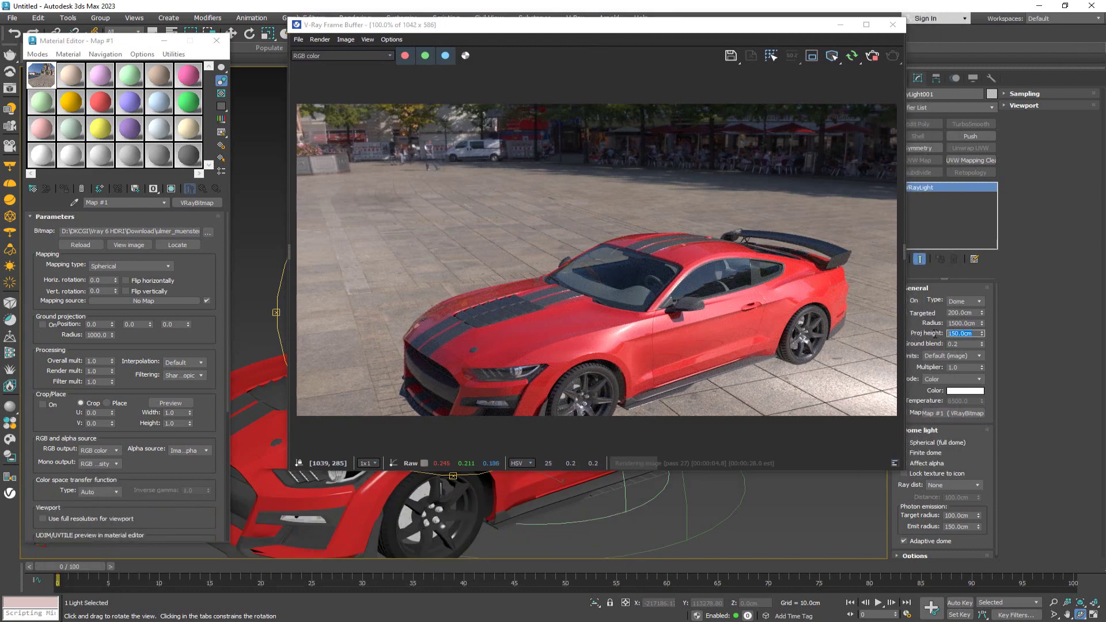
pyautogui.write('180')
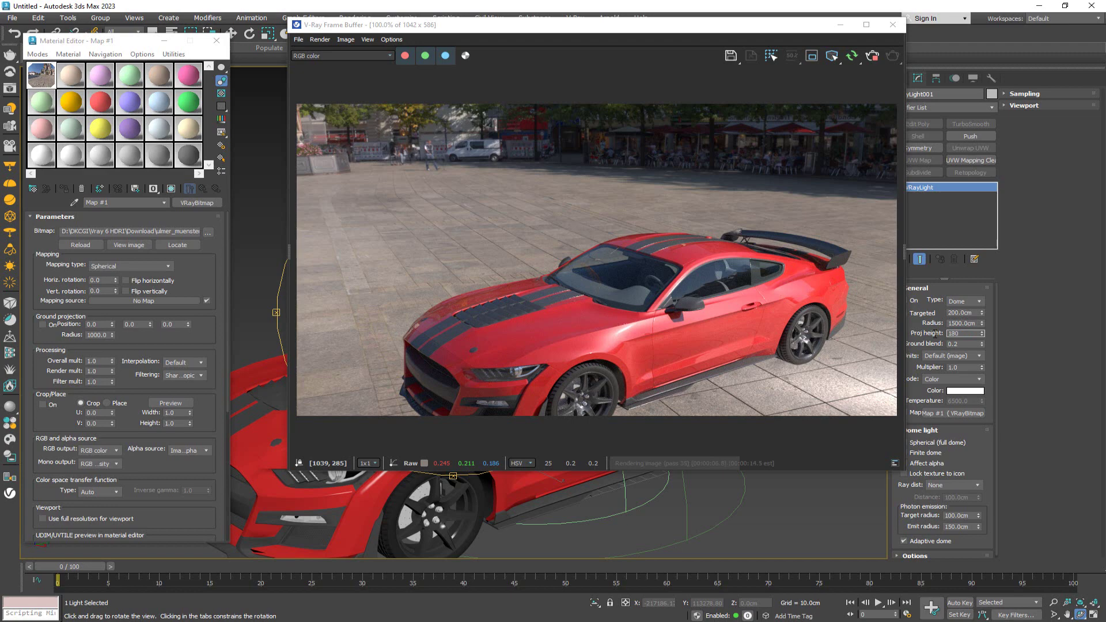
pyautogui.press('Return')
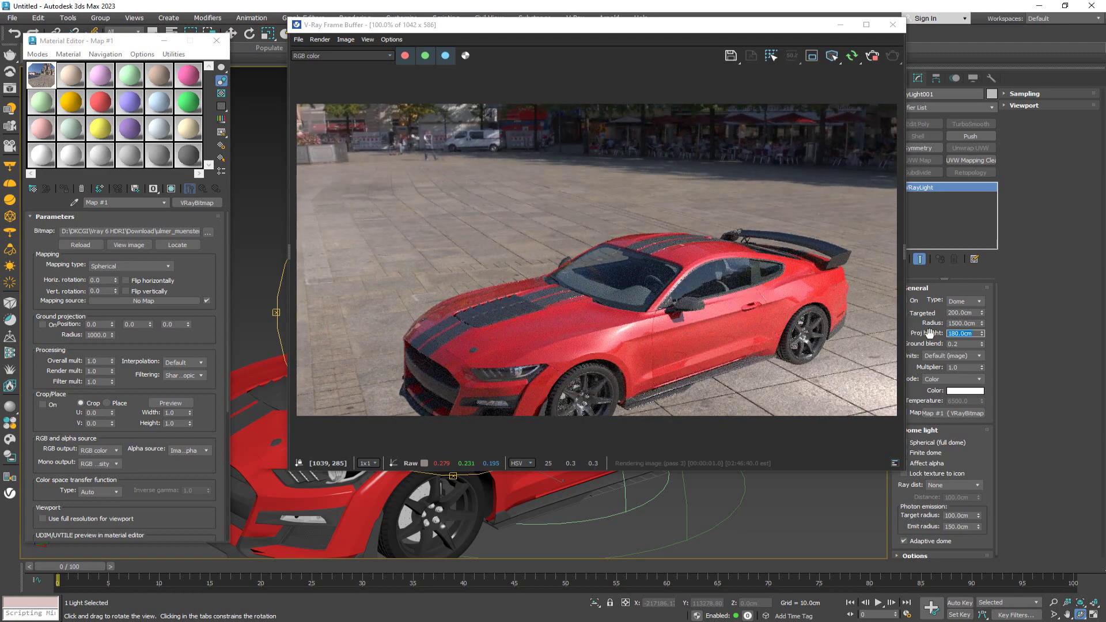
pyautogui.moveTo(582, 24); pyautogui.dragTo(625, 23)
pyautogui.moveTo(304, 301)
pyautogui.mouseDown()
pyautogui.moveTo(304, 289)
pyautogui.moveTo(311, 300)
pyautogui.moveTo(288, 302)
pyautogui.mouseUp()
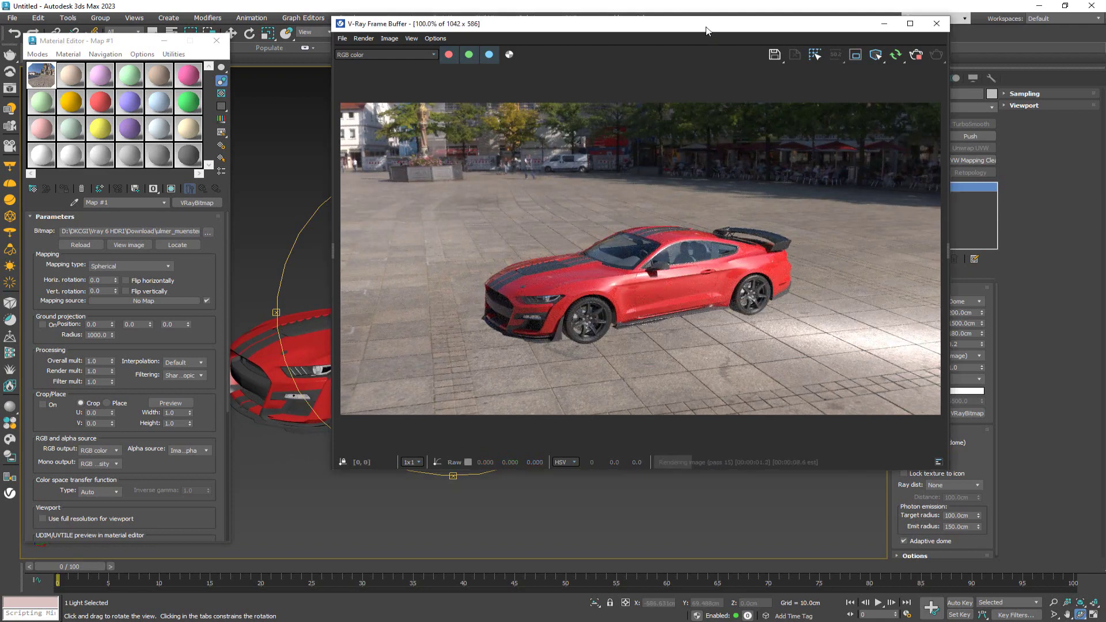
# Try ground blend values 0 and 1 on the dome light, then restore 0.2.
pyautogui.moveTo(425, 25); pyautogui.dragTo(306, 33)
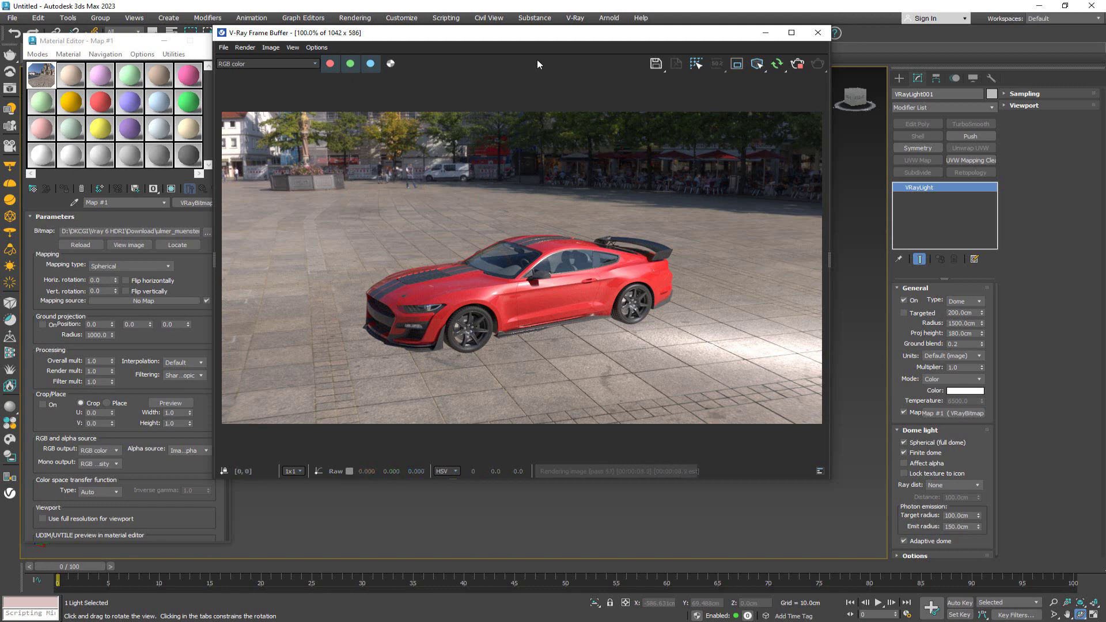
pyautogui.moveTo(551, 38); pyautogui.dragTo(521, 45)
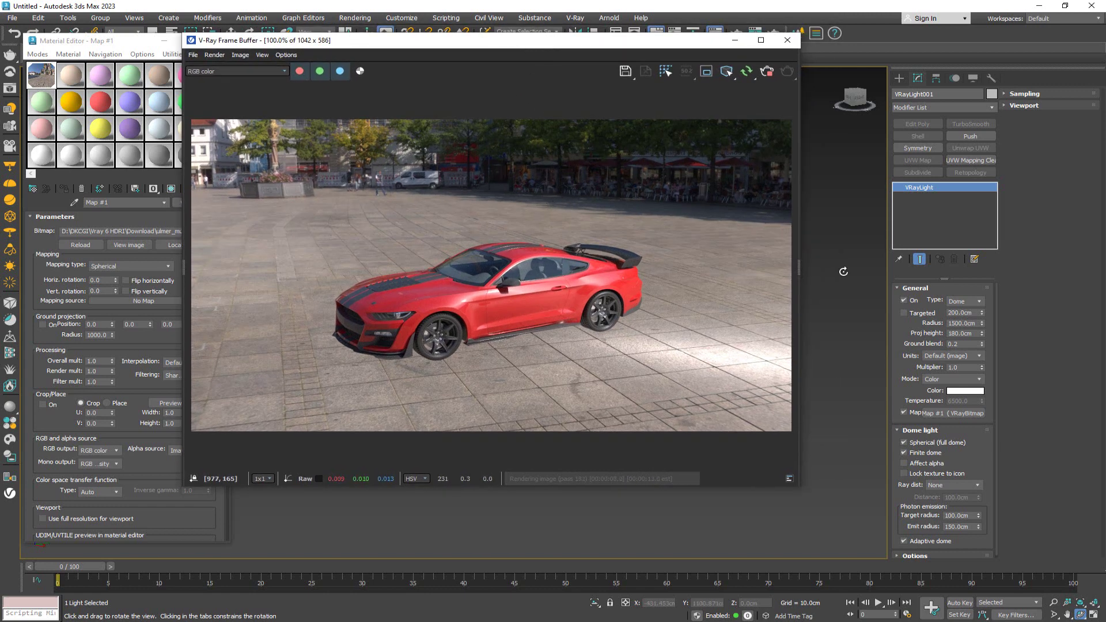
pyautogui.click(959, 344)
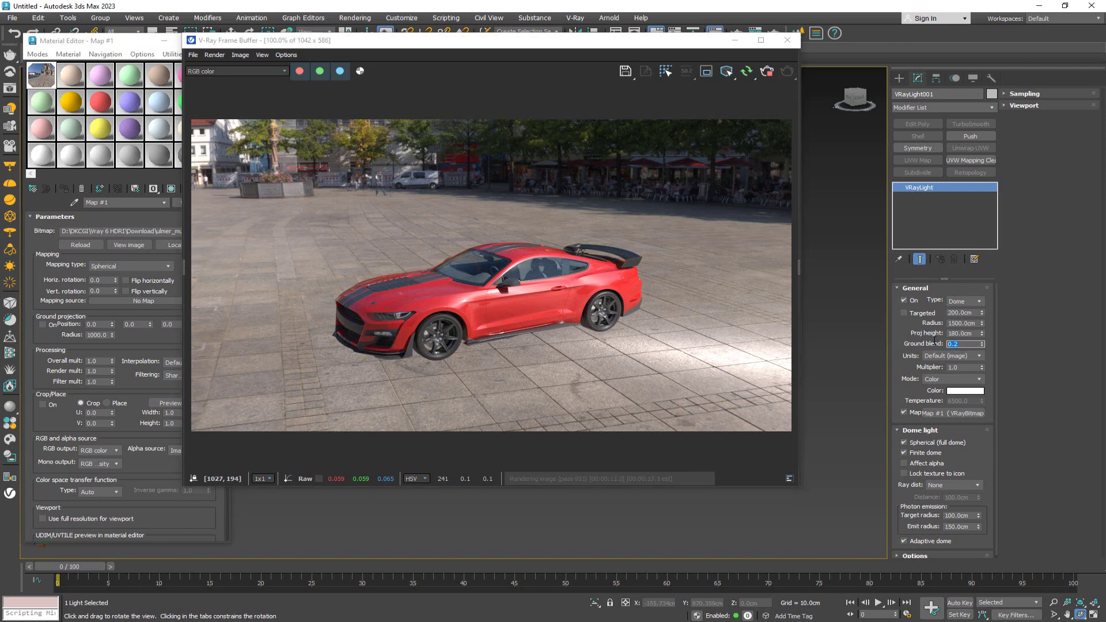
pyautogui.write('0')
pyautogui.press('Return')
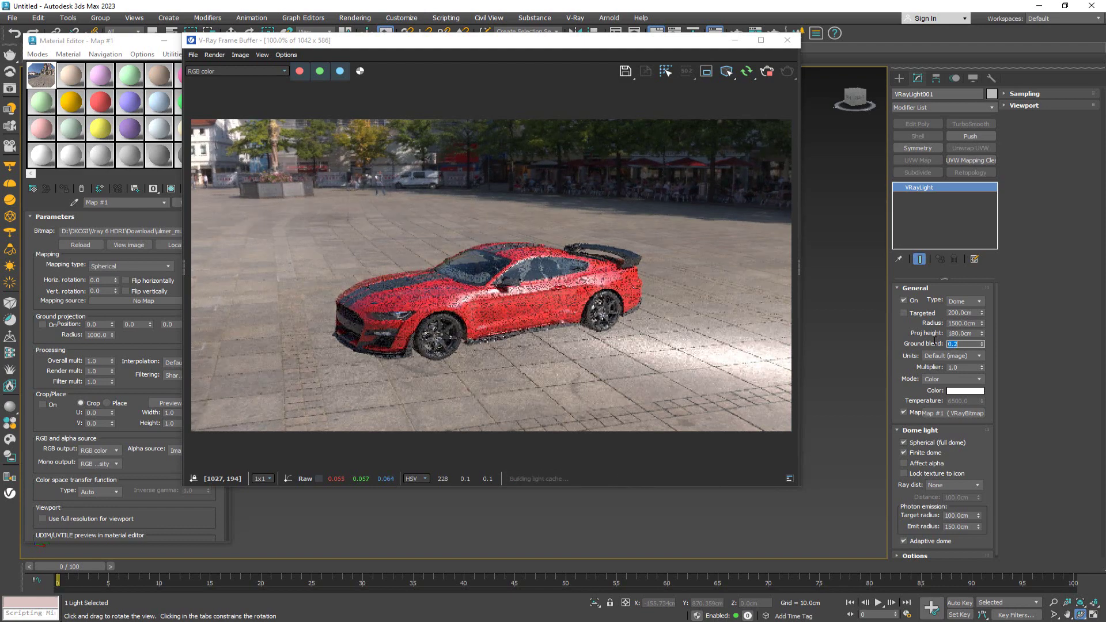
pyautogui.write('1')
pyautogui.press('Return')
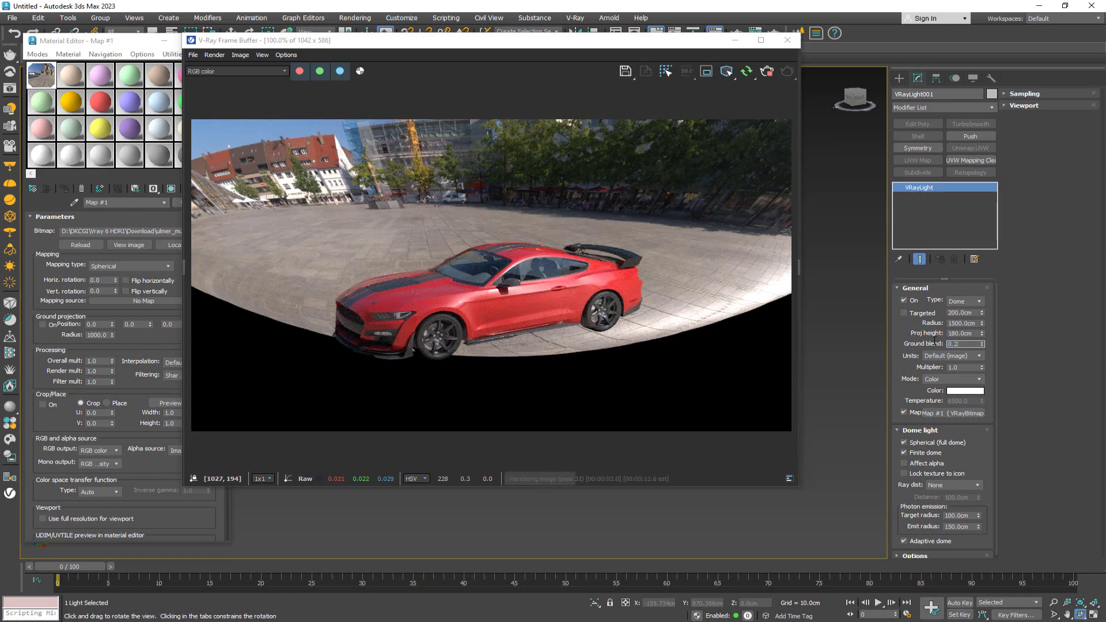
pyautogui.write('0.2')
pyautogui.press('Return')
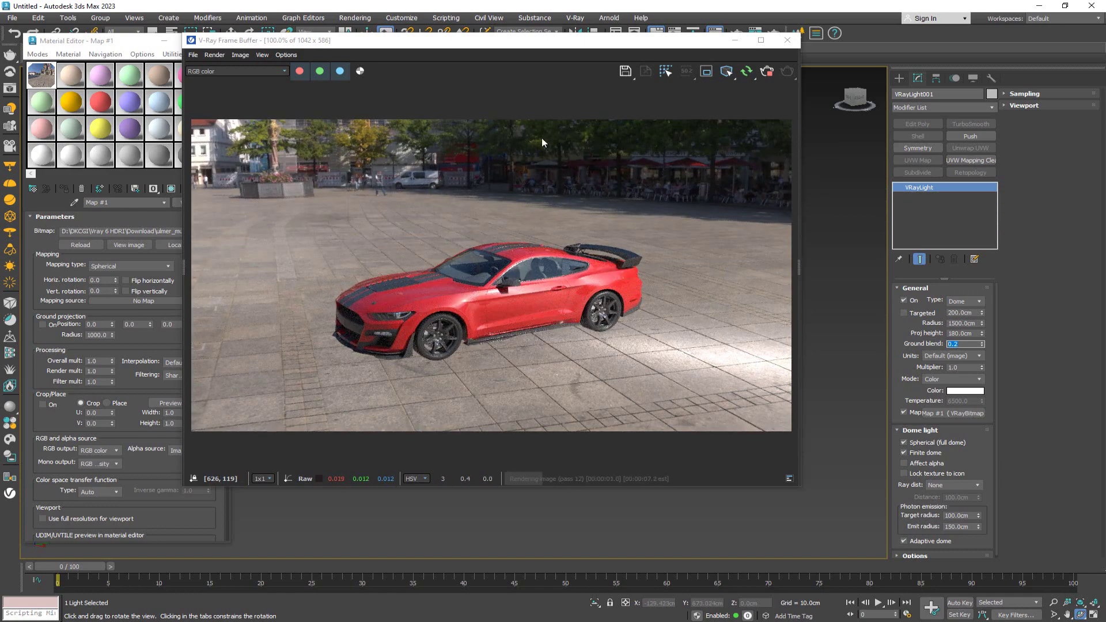
# Orbit and zoom the viewport to show the red Mustang from a raised front-left angle.
pyautogui.moveTo(501, 49); pyautogui.dragTo(141, 64)
pyautogui.moveTo(508, 315); pyautogui.dragTo(551, 313)
pyautogui.moveTo(288, 57); pyautogui.dragTo(744, 50)
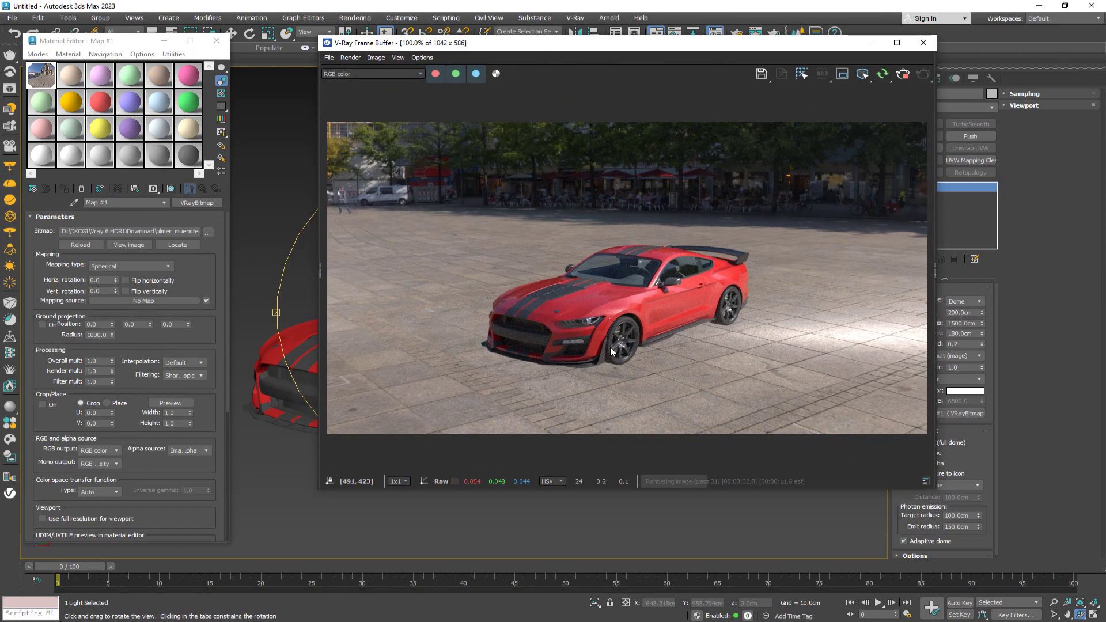
pyautogui.moveTo(649, 46); pyautogui.dragTo(678, 41)
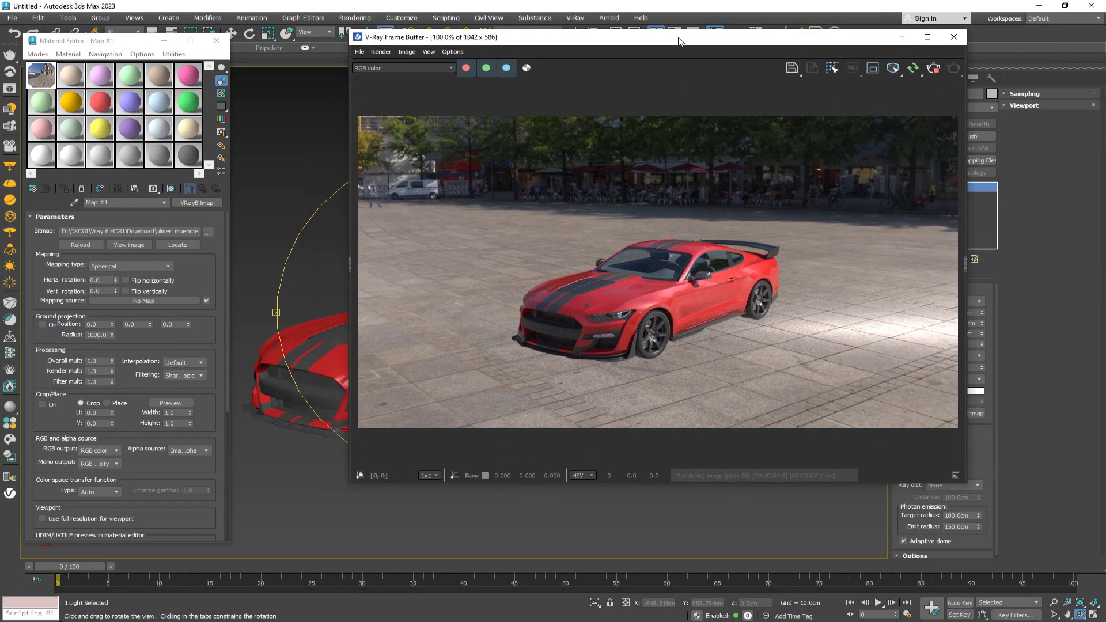
pyautogui.moveTo(346, 324); pyautogui.dragTo(428, 333)
pyautogui.scroll(5, 332, 310)
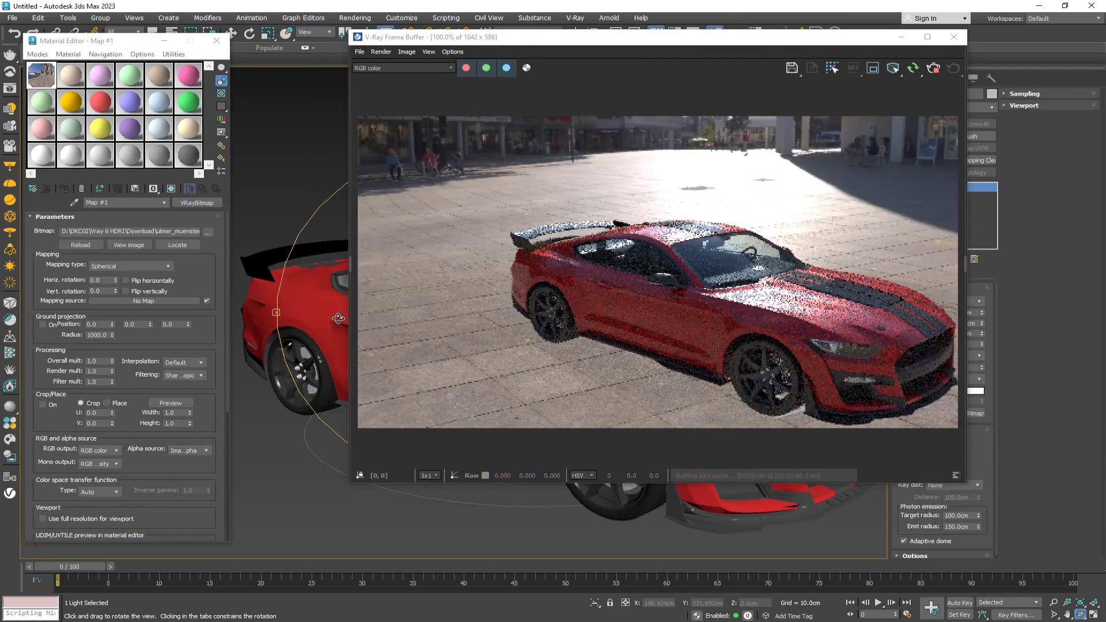
pyautogui.moveTo(325, 285); pyautogui.dragTo(300, 260)
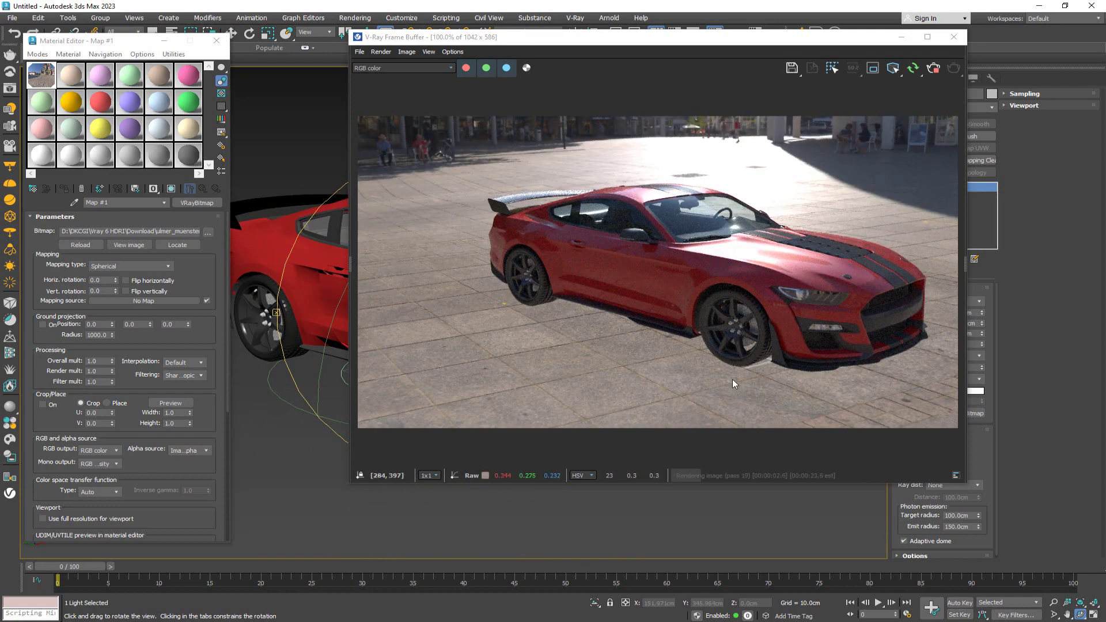
pyautogui.moveTo(341, 367); pyautogui.dragTo(247, 373)
pyautogui.scroll(-2, 247, 373)
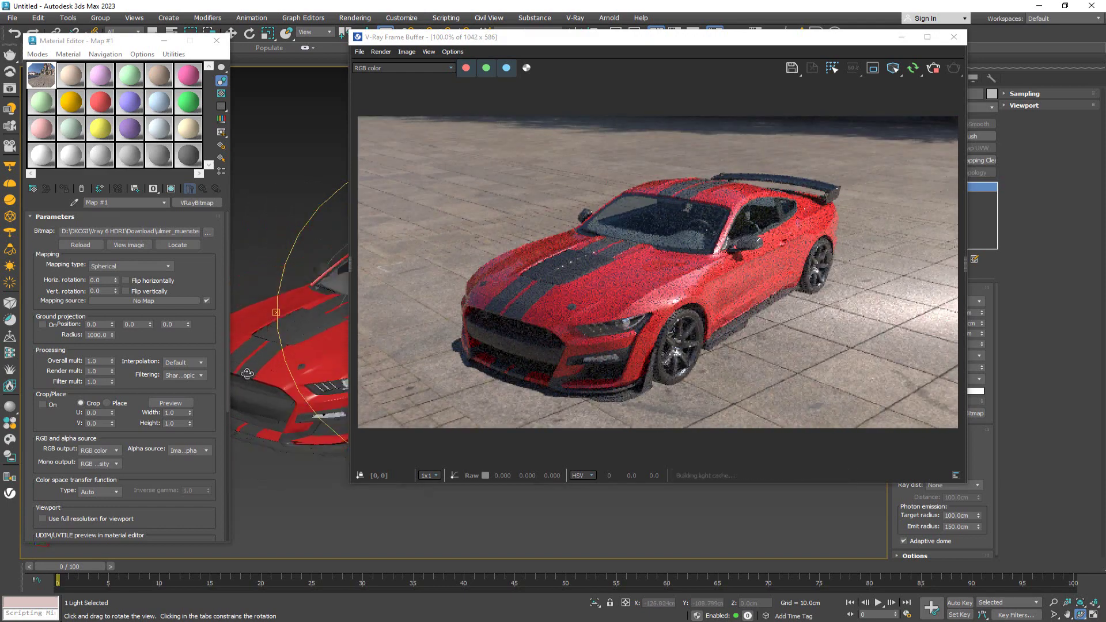
pyautogui.moveTo(301, 373); pyautogui.dragTo(321, 353, button='middle')
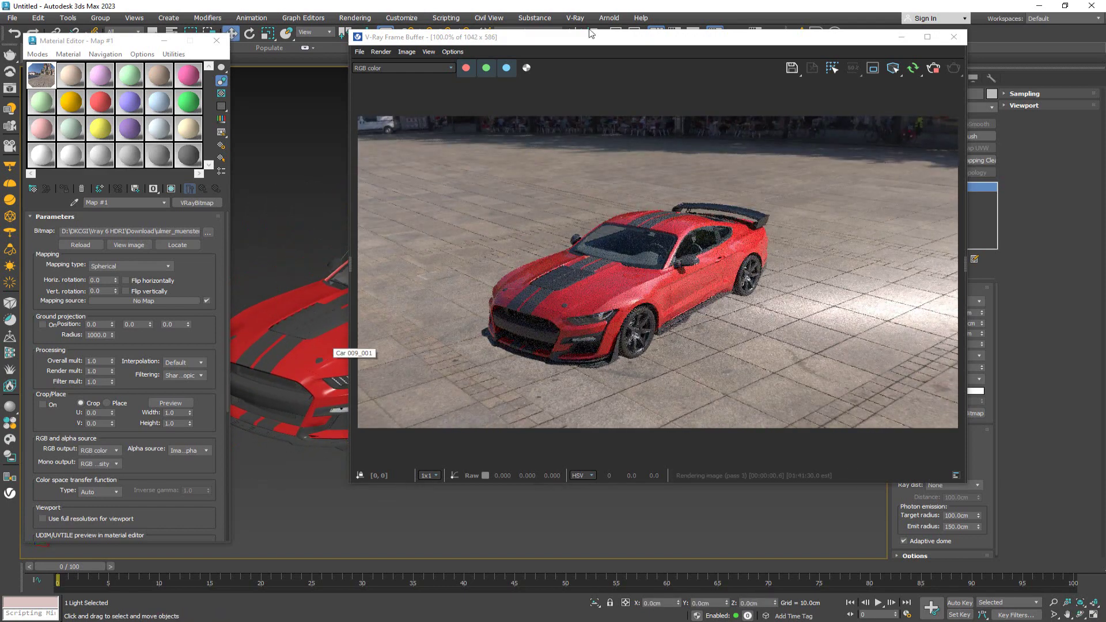
pyautogui.moveTo(746, 40); pyautogui.dragTo(641, 68)
# Create a VRayPlane floor under the car from the VRay geometry category.
pyautogui.click(902, 78)
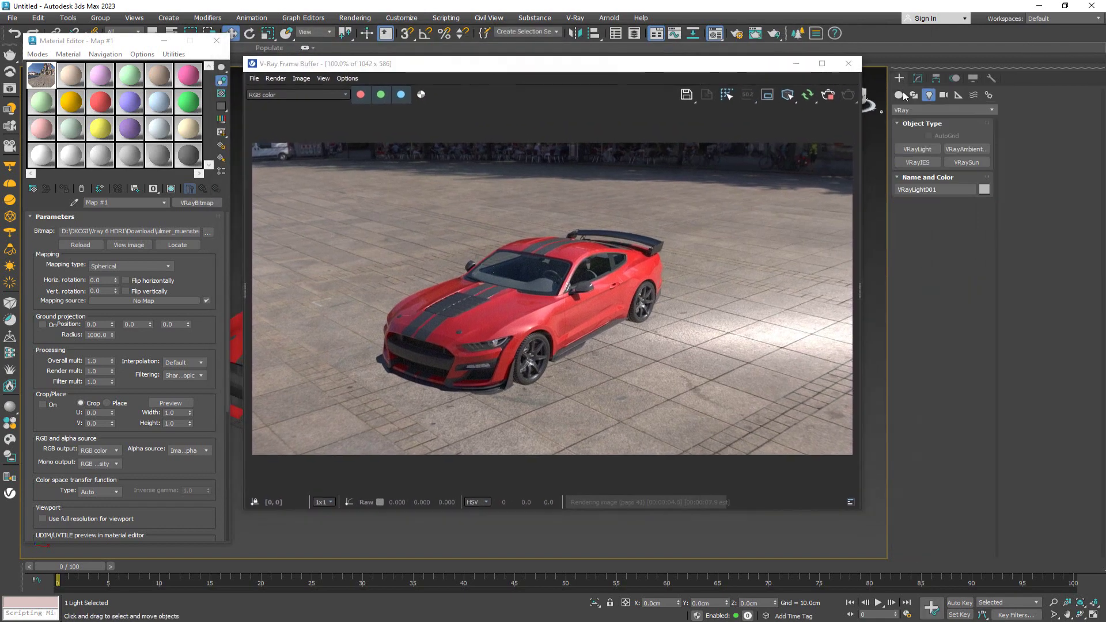
pyautogui.click(899, 95)
pyautogui.click(906, 110)
pyautogui.click(907, 115)
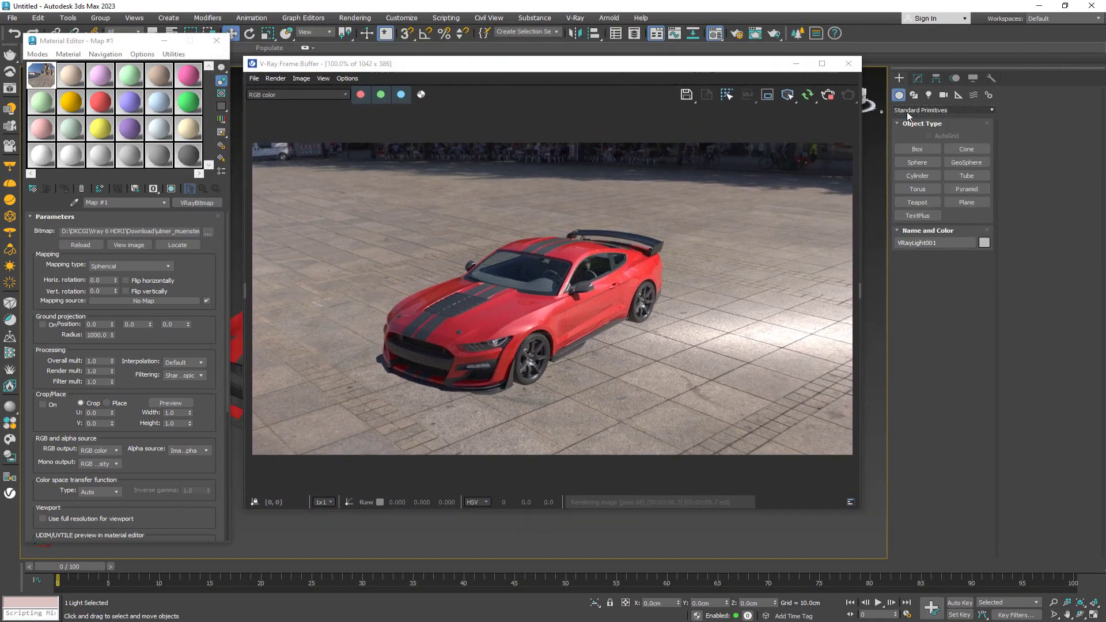
pyautogui.click(907, 112)
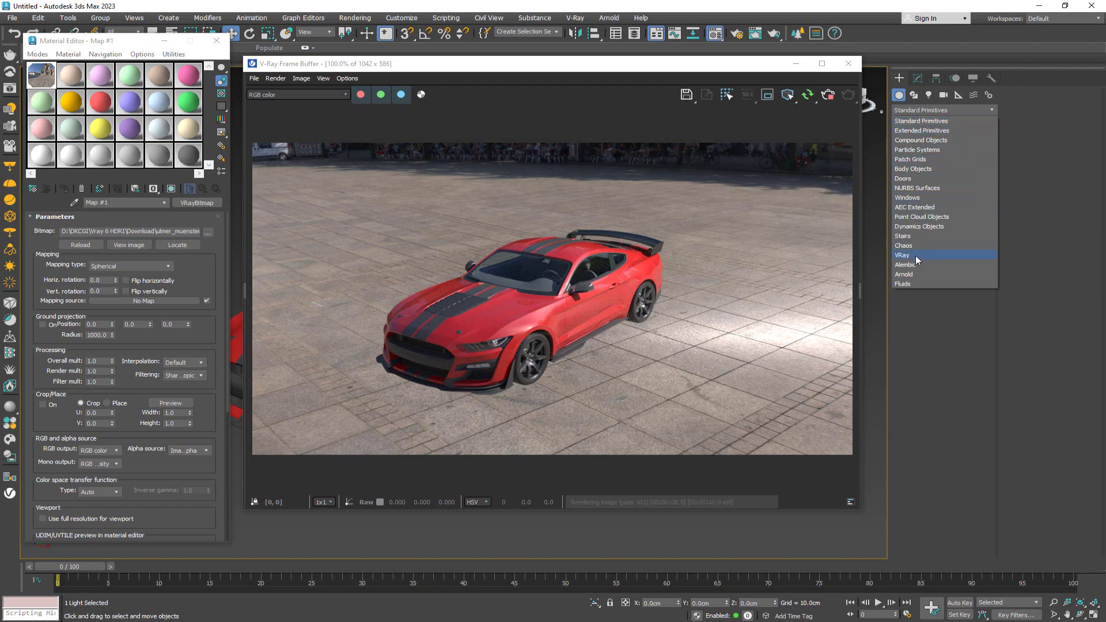
pyautogui.click(914, 255)
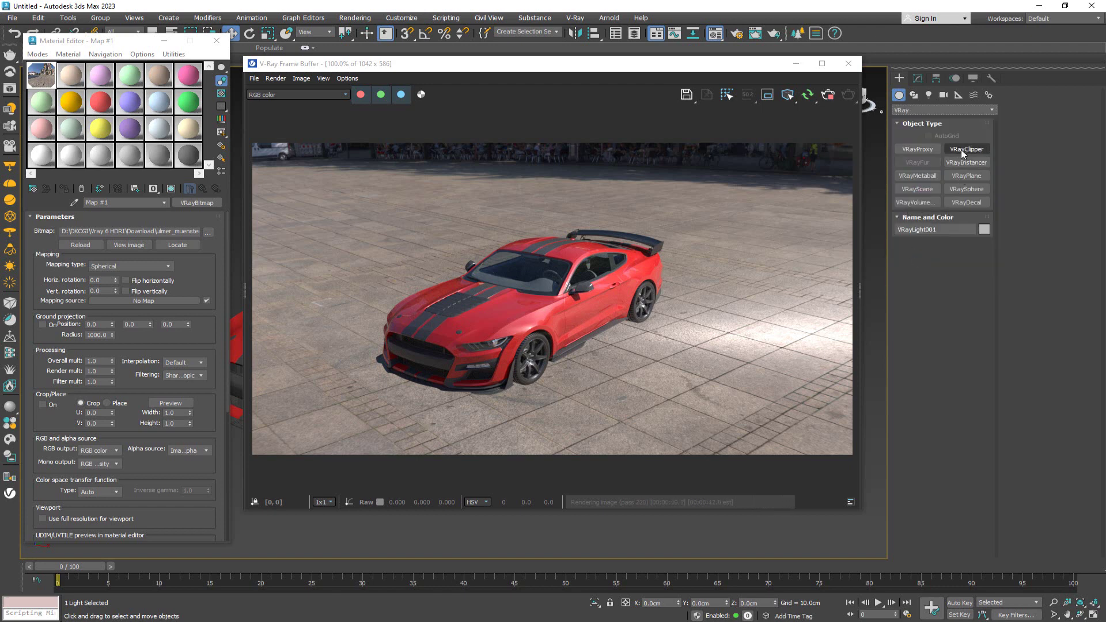
pyautogui.click(972, 175)
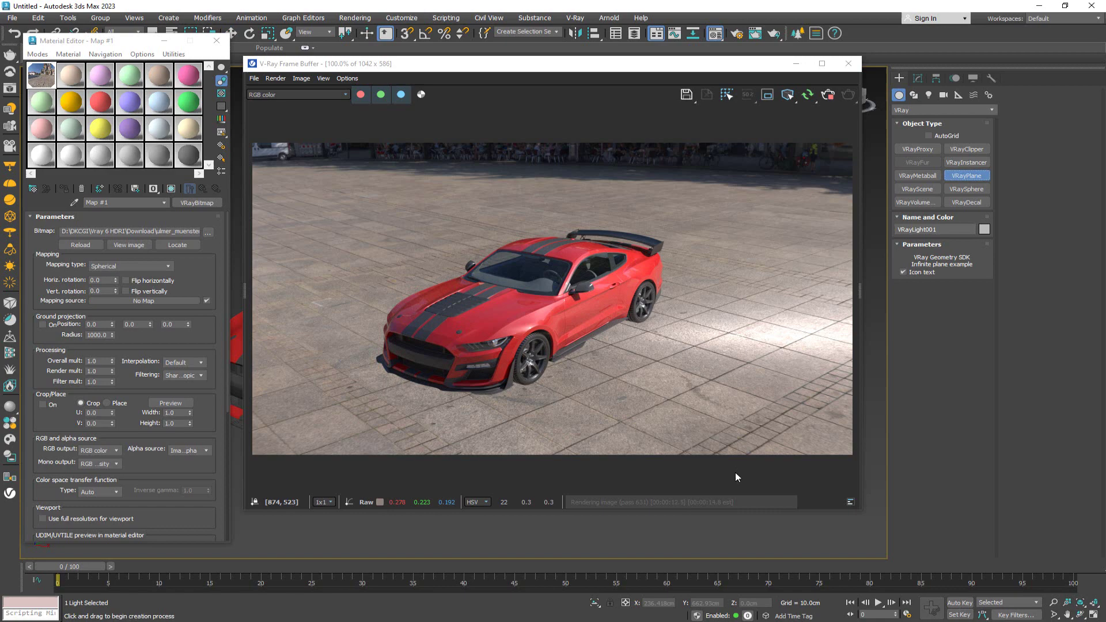
pyautogui.click(743, 532)
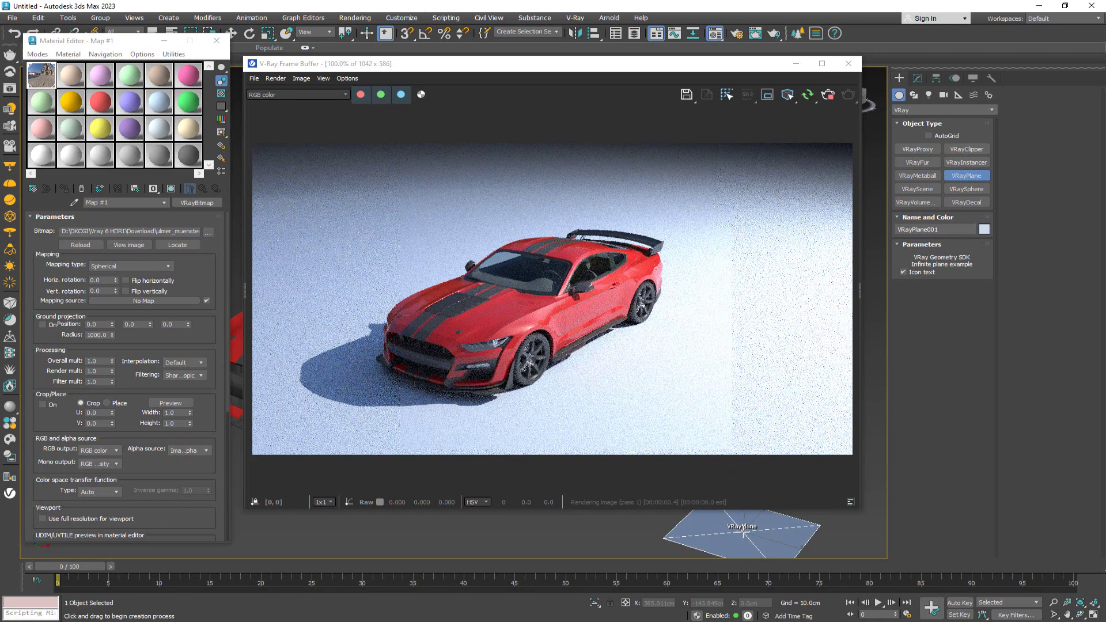
pyautogui.rightClick(744, 533)
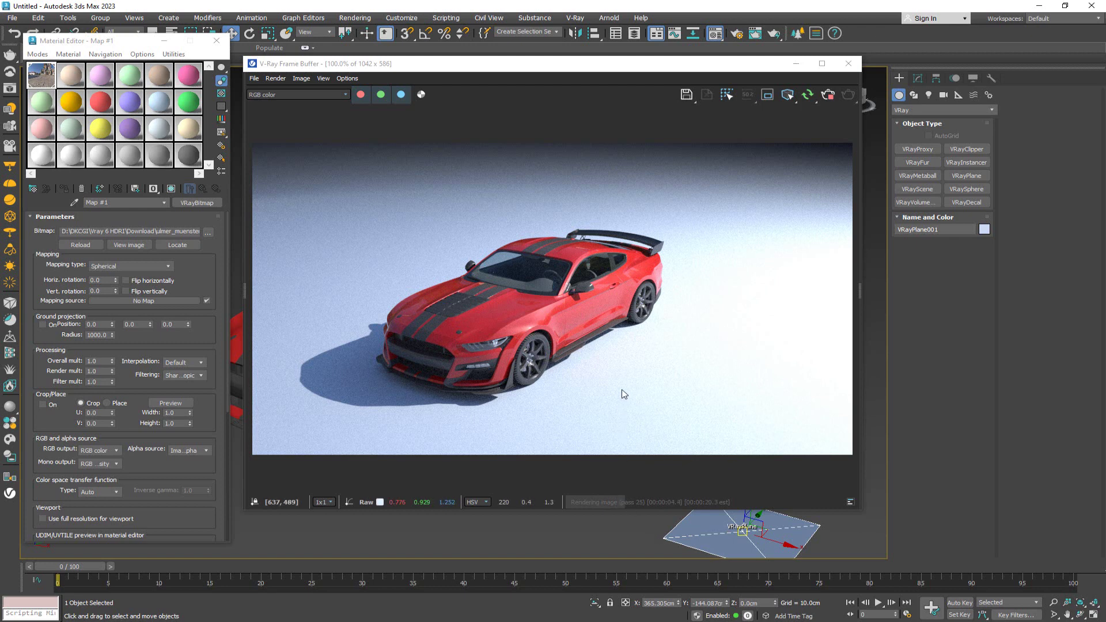
# Orbit to check the VRayPlane, then make it a matte shadow catcher.
pyautogui.moveTo(595, 72); pyautogui.dragTo(591, 57)
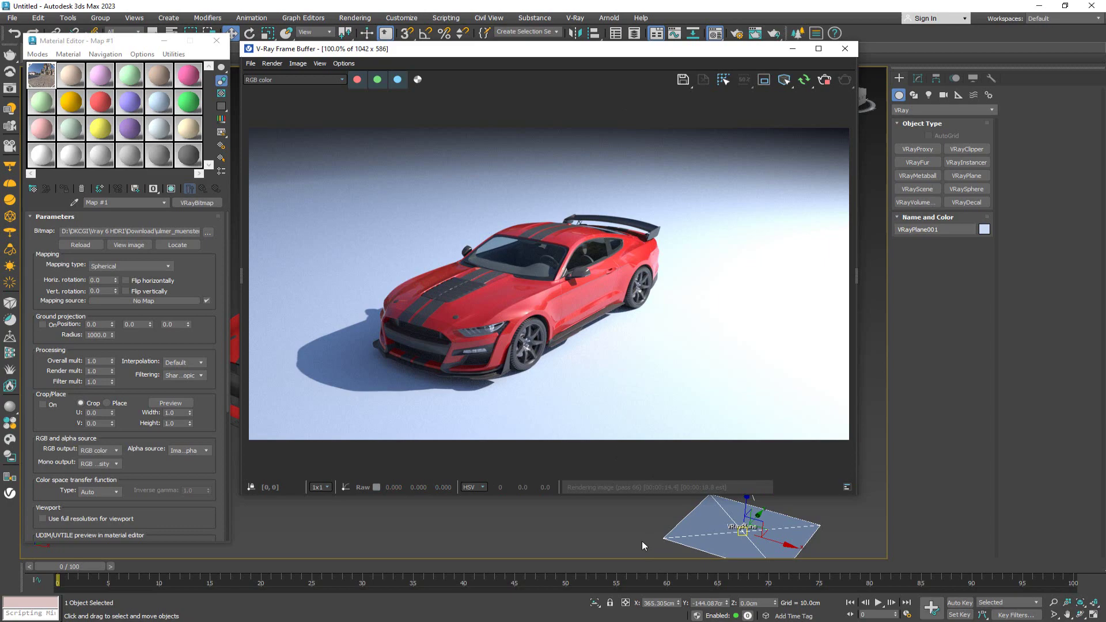
pyautogui.hotkey('ctrl', 'r')
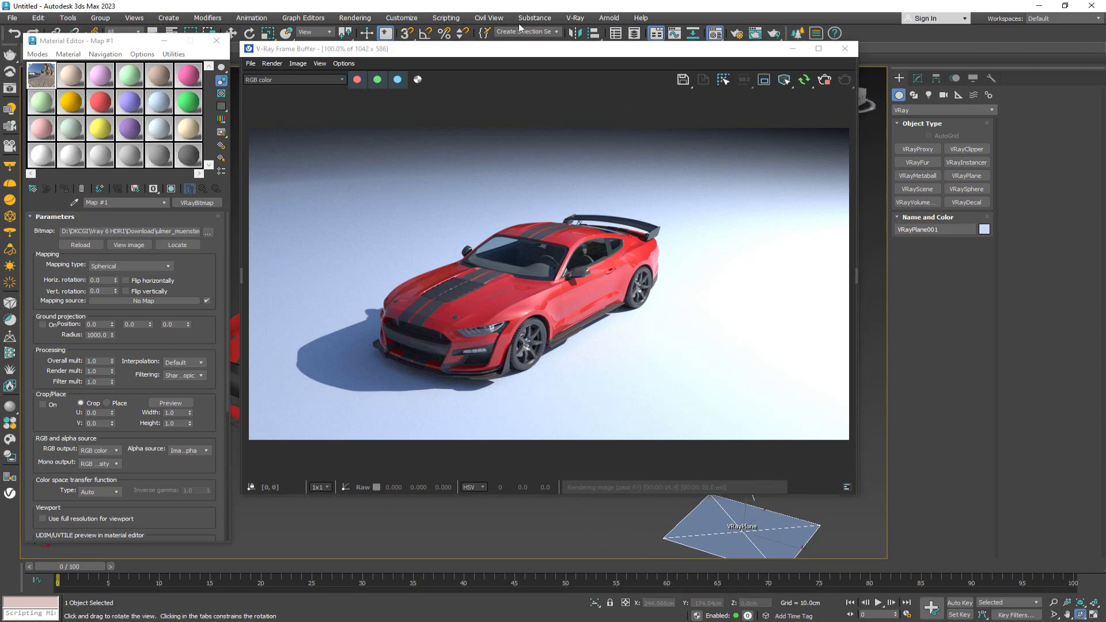
pyautogui.moveTo(512, 49); pyautogui.dragTo(649, 49)
pyautogui.moveTo(360, 302); pyautogui.dragTo(264, 314)
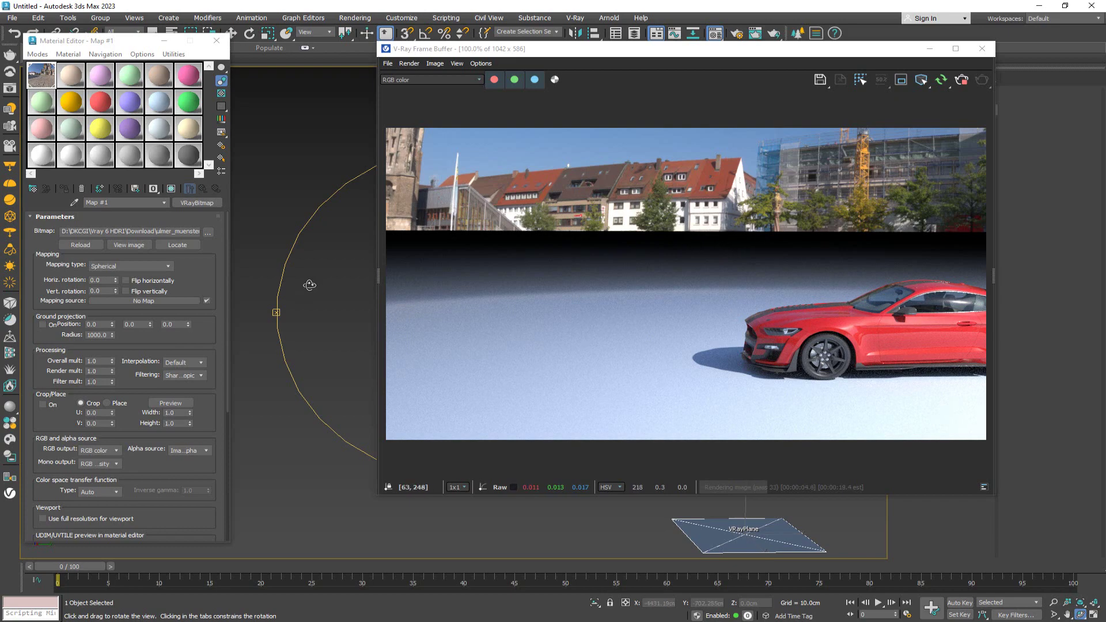
pyautogui.moveTo(310, 284); pyautogui.dragTo(441, 326)
pyautogui.press('w')
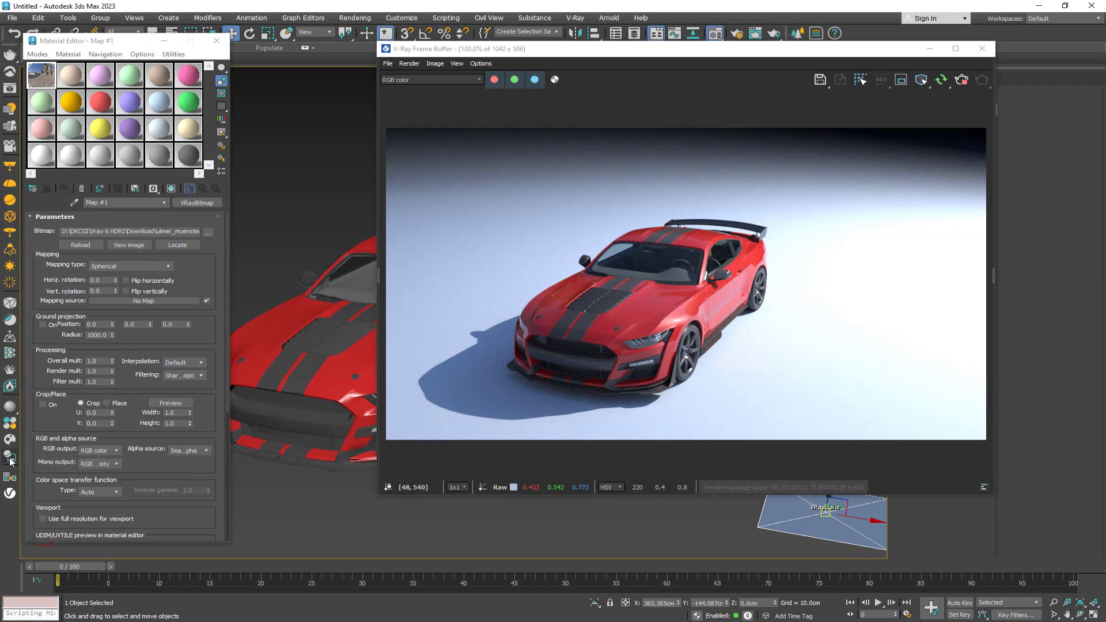
pyautogui.click(10, 461)
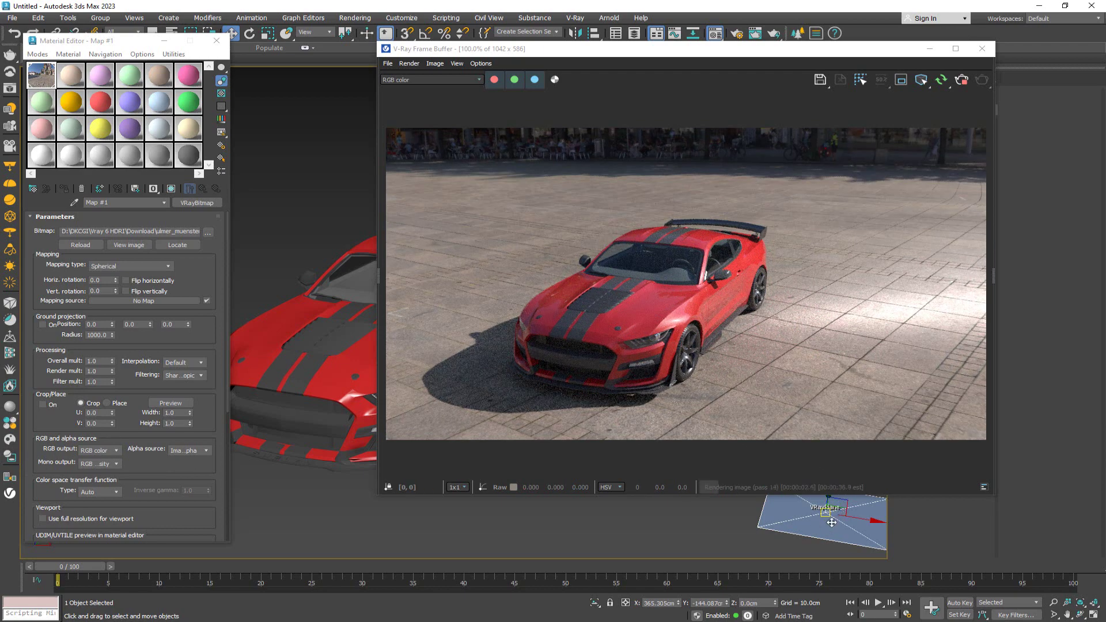
pyautogui.click(722, 531)
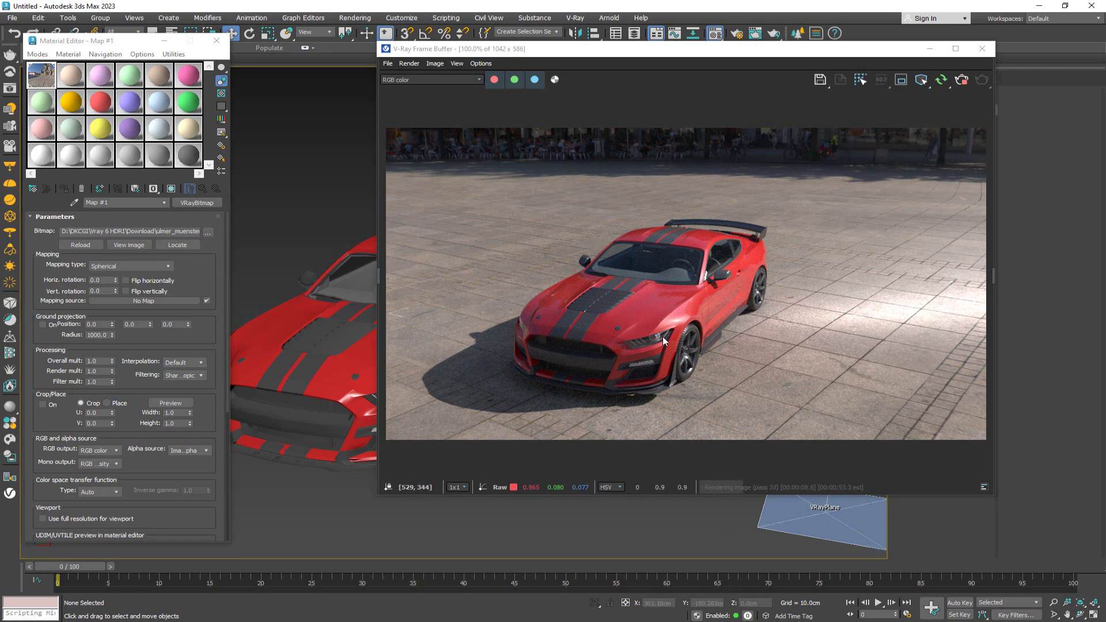
pyautogui.moveTo(649, 511); pyautogui.dragTo(713, 508, button='middle')
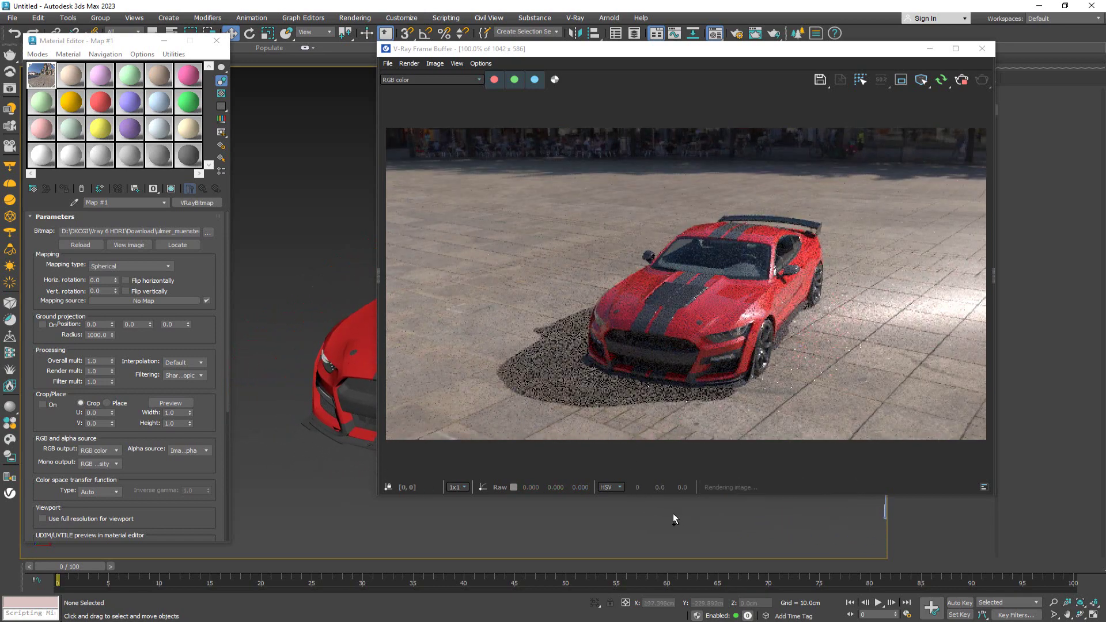
pyautogui.moveTo(523, 53); pyautogui.dragTo(583, 151)
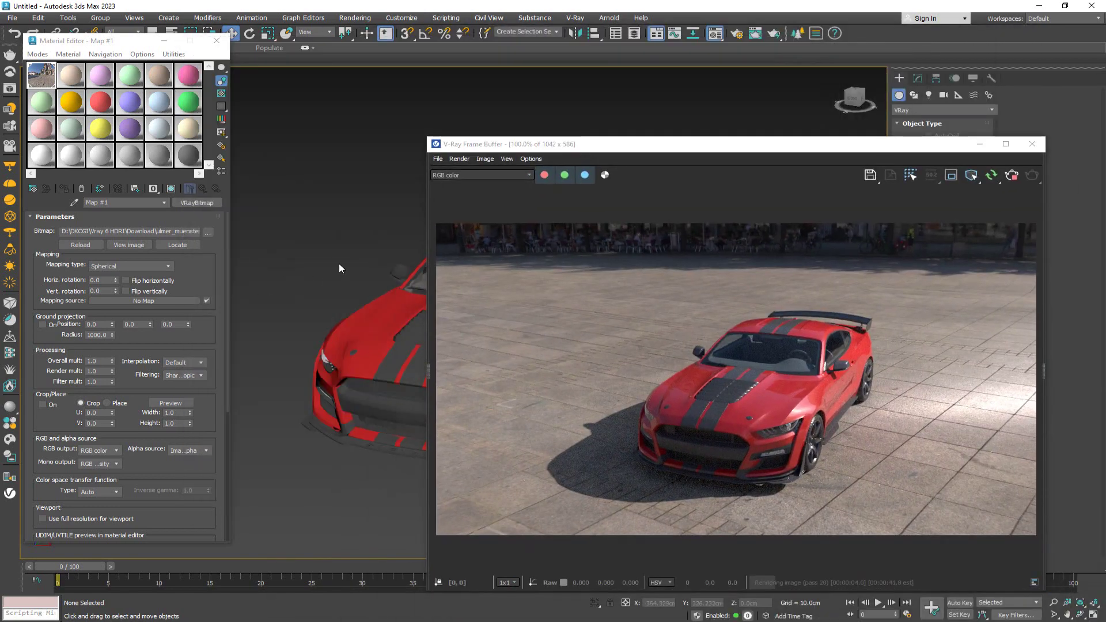
pyautogui.keyDown('alt'); pyautogui.moveTo(339, 264); pyautogui.dragTo(372, 317, button='middle'); pyautogui.keyUp('alt')
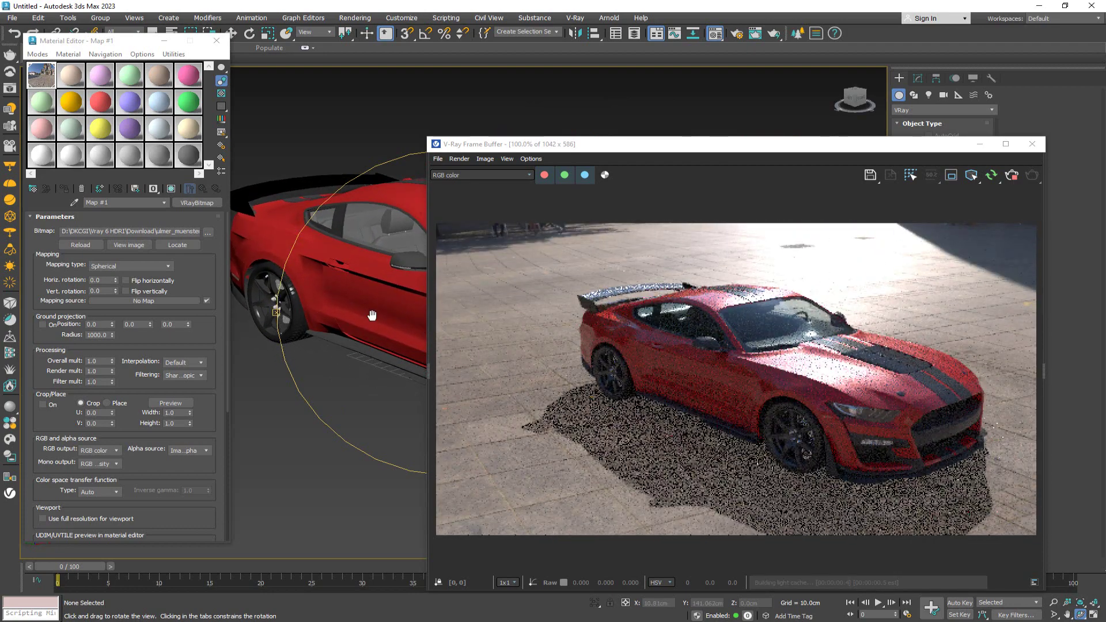
pyautogui.rightClick(373, 314)
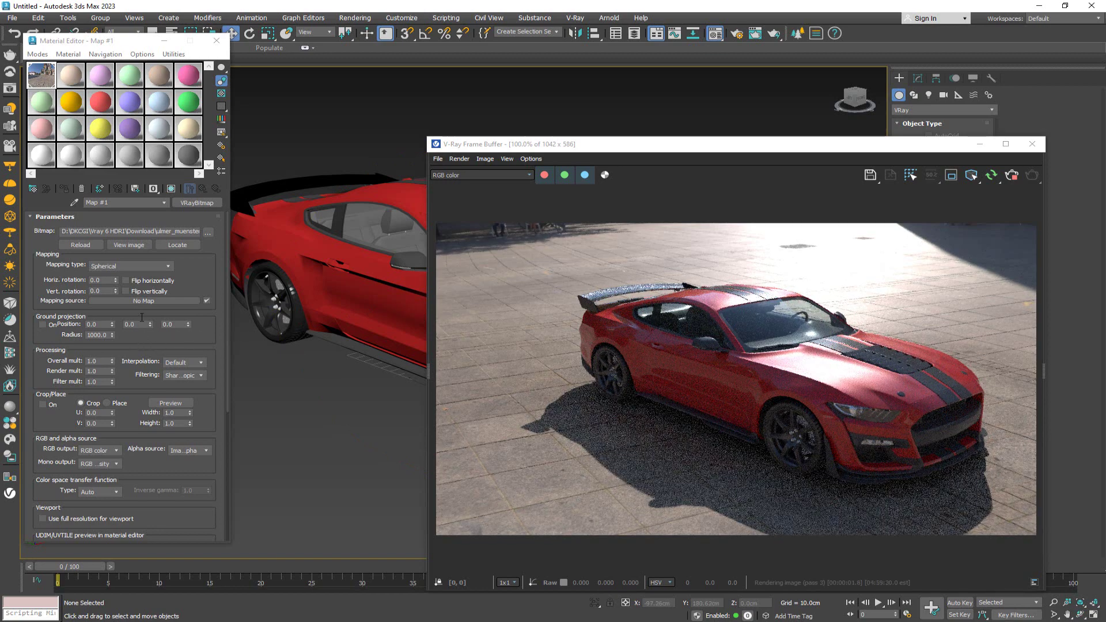
pyautogui.click(40, 71)
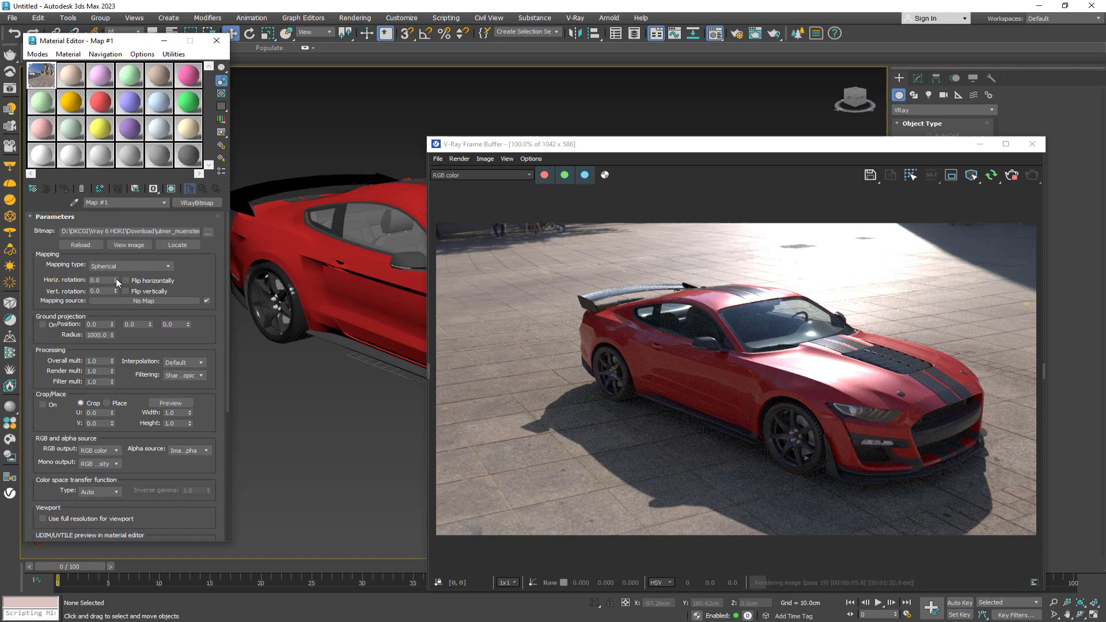
# Set the VRayBitmap HDRI horizontal rotation to 448 degrees.
pyautogui.moveTo(117, 280); pyautogui.dragTo(170, 41)
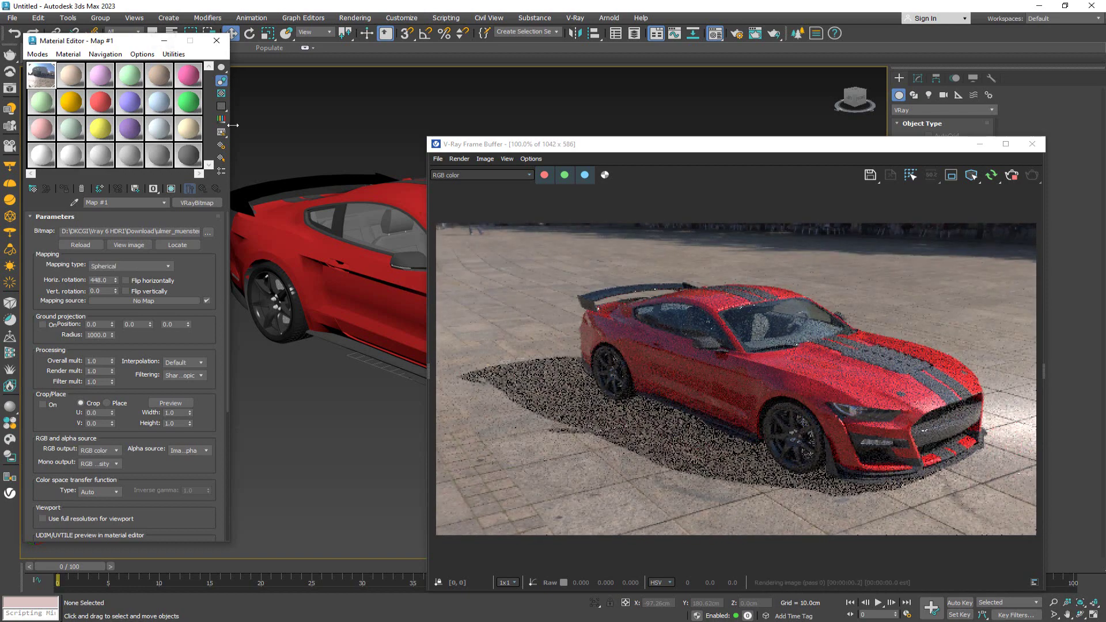
pyautogui.moveTo(714, 149); pyautogui.dragTo(529, 68)
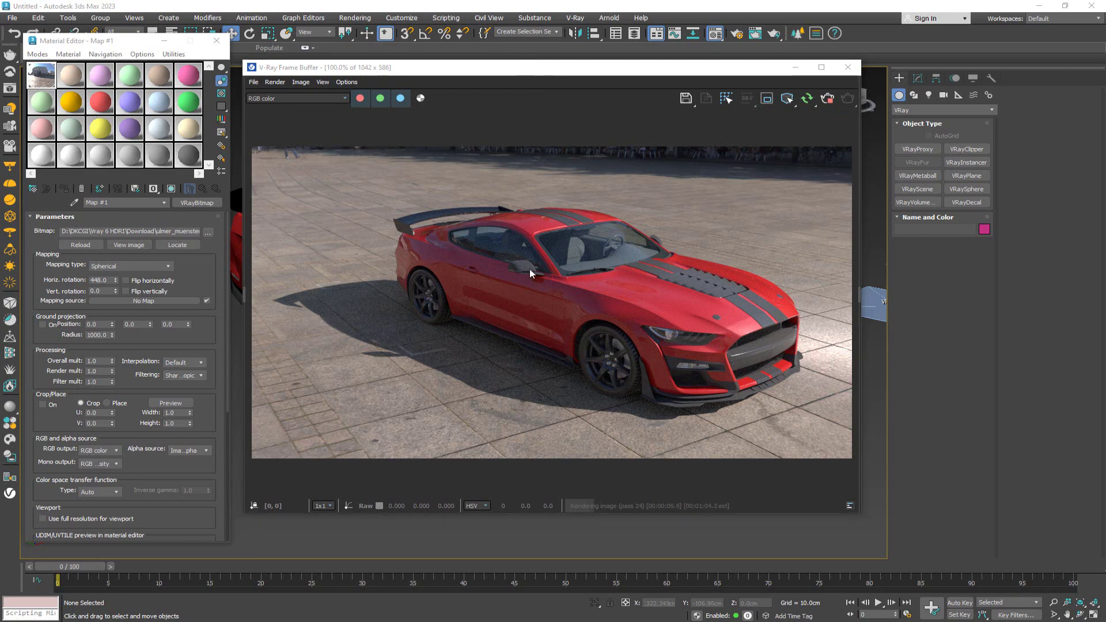
# Select the dome light and move it about 85 cm along X.
pyautogui.moveTo(613, 77); pyautogui.dragTo(767, 76)
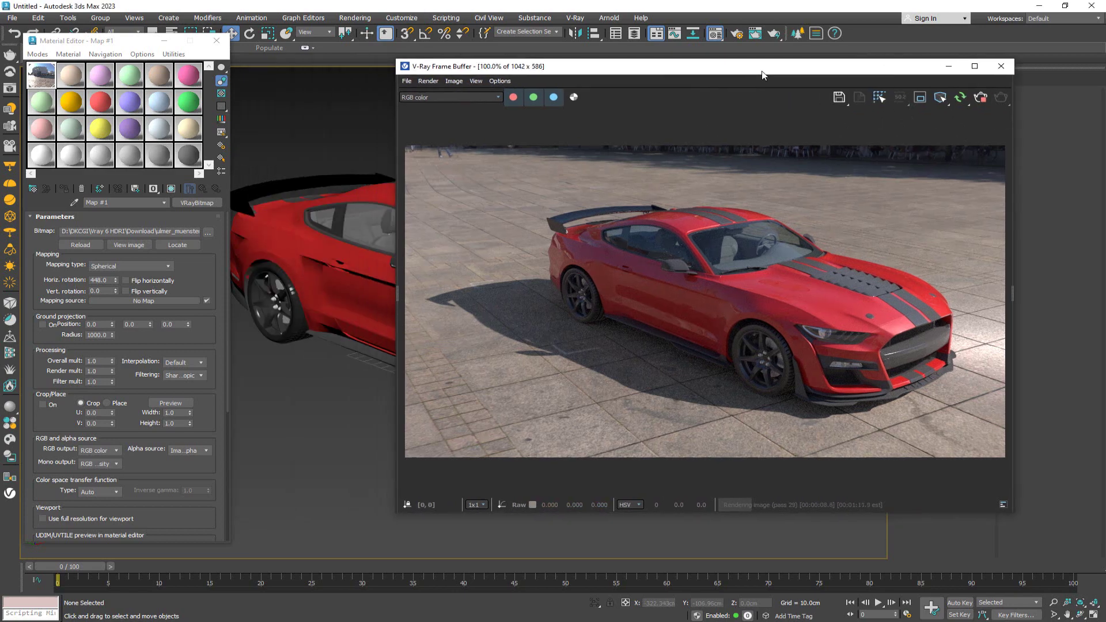
pyautogui.moveTo(341, 353); pyautogui.dragTo(325, 378, button='middle')
pyautogui.click(373, 393)
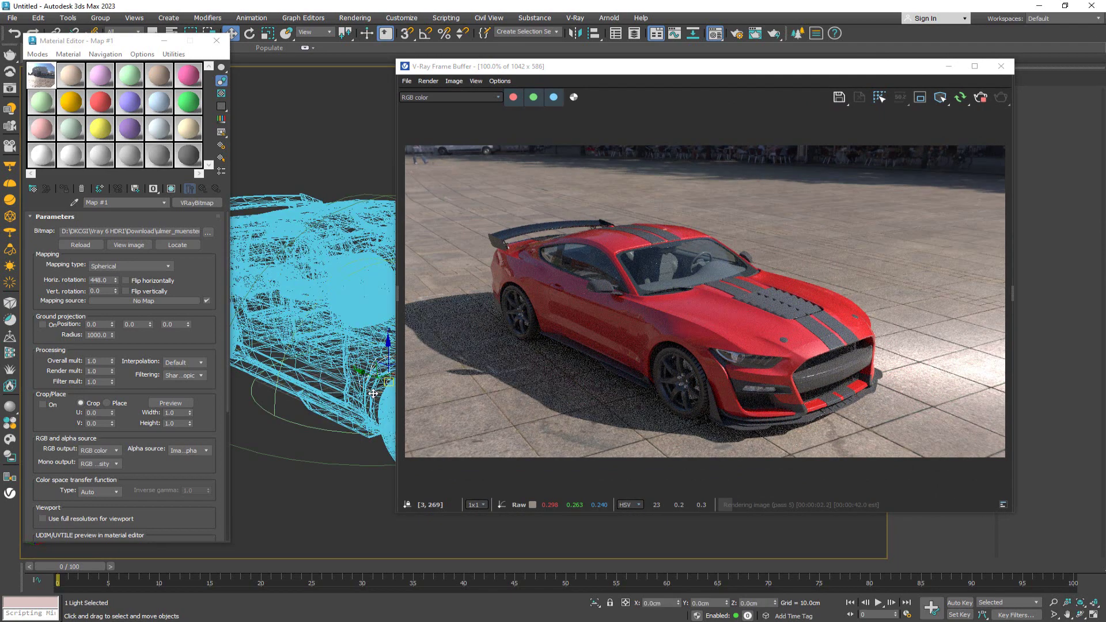
pyautogui.moveTo(650, 70); pyautogui.dragTo(388, 60)
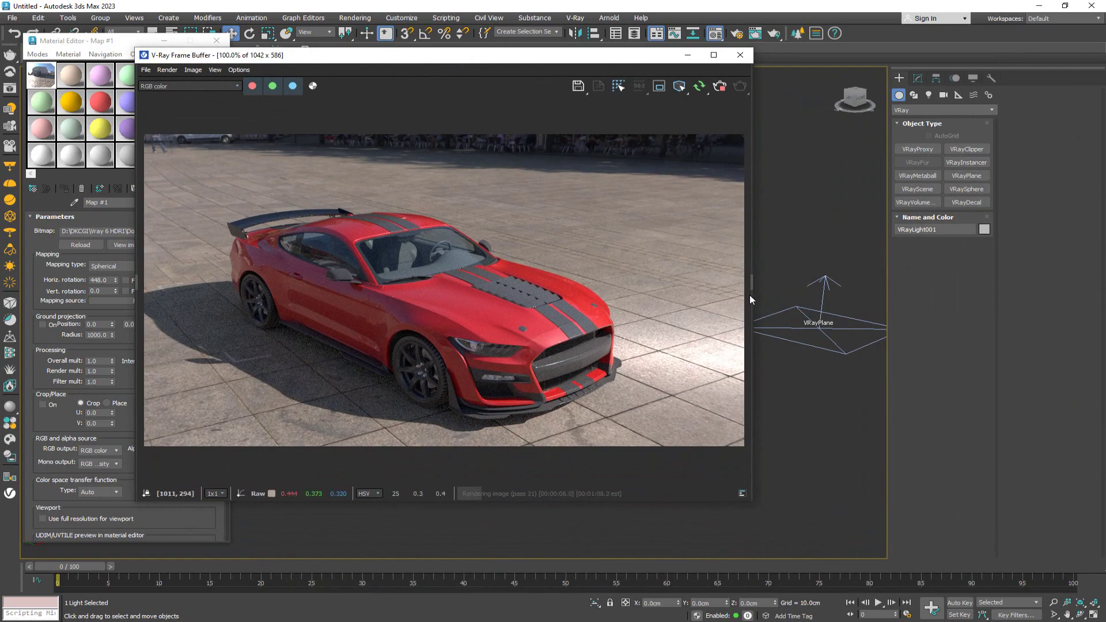
pyautogui.keyDown('alt'); pyautogui.moveTo(749, 295); pyautogui.dragTo(699, 300, button='middle'); pyautogui.keyUp('alt')
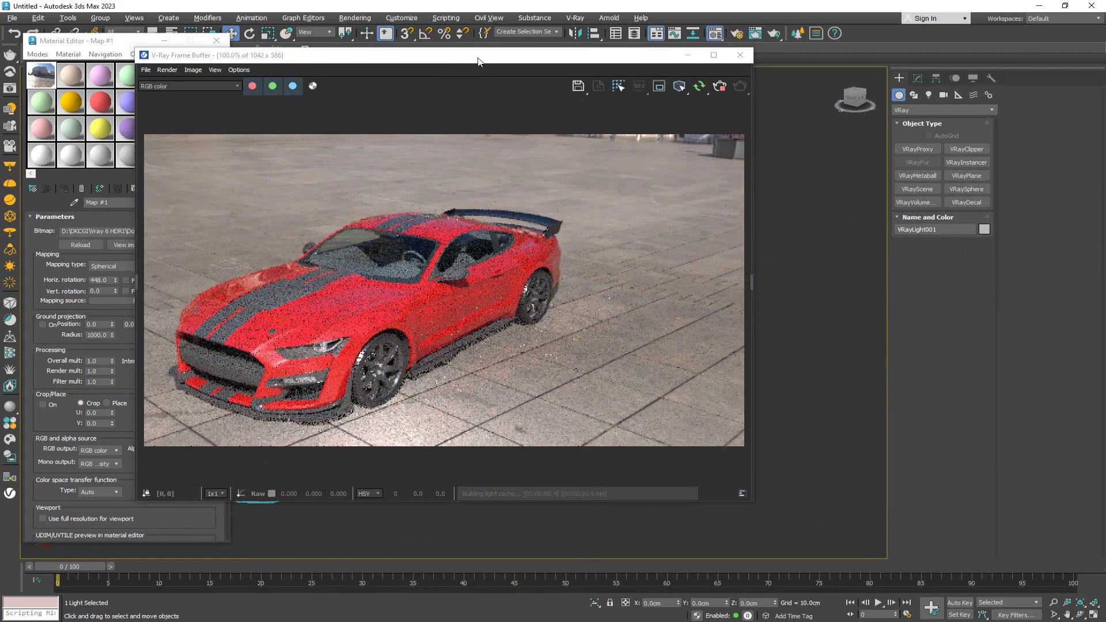
pyautogui.moveTo(478, 61); pyautogui.dragTo(855, 63)
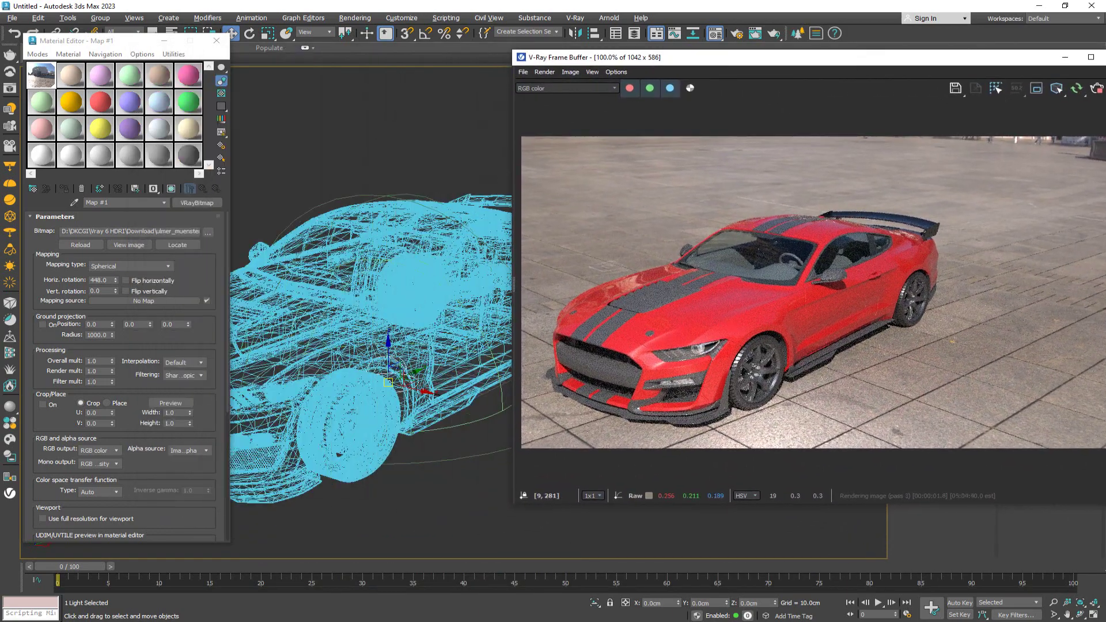
pyautogui.moveTo(414, 389)
pyautogui.mouseDown()
pyautogui.moveTo(506, 442)
pyautogui.moveTo(308, 375)
pyautogui.moveTo(406, 384)
pyautogui.mouseUp()
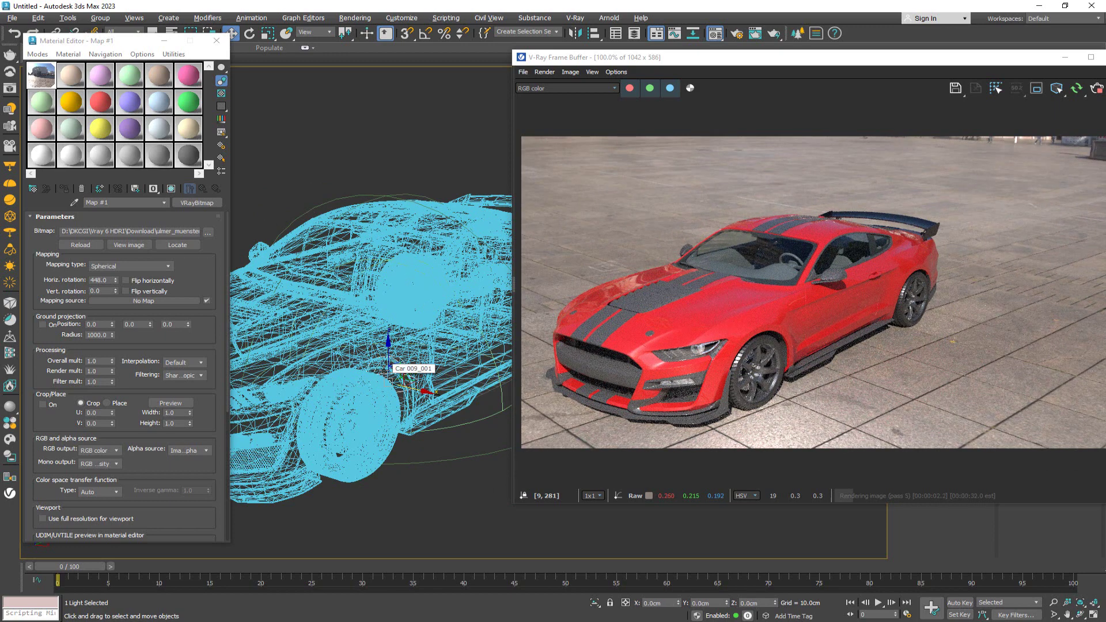
# Scale the dome light down along Z, then rotate it slightly around Z.
pyautogui.press('r')
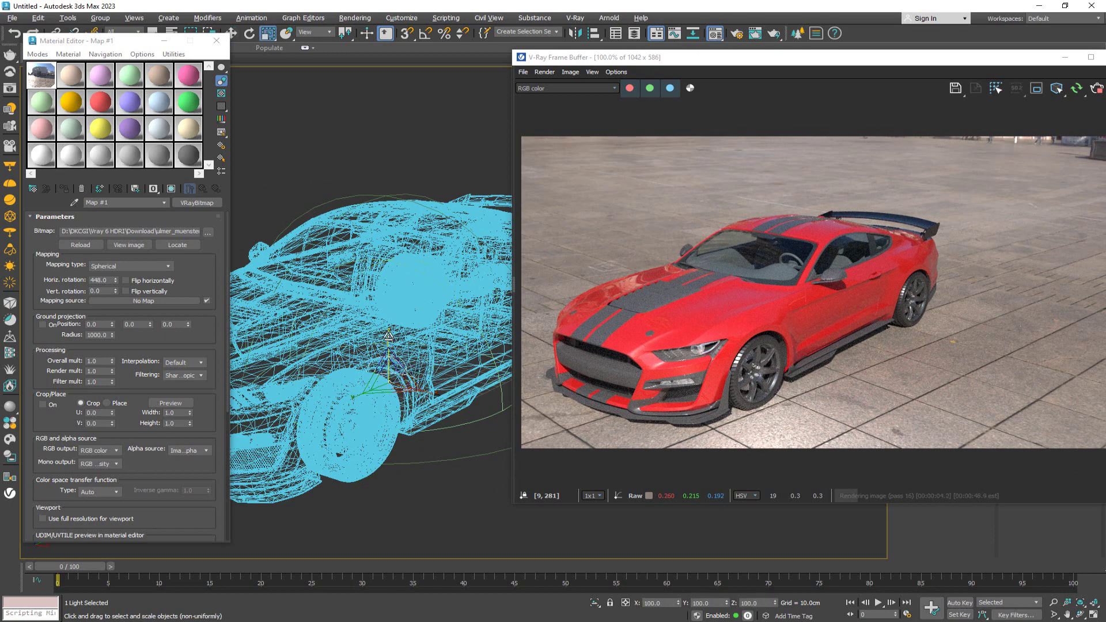
pyautogui.moveTo(388, 334); pyautogui.dragTo(392, 365)
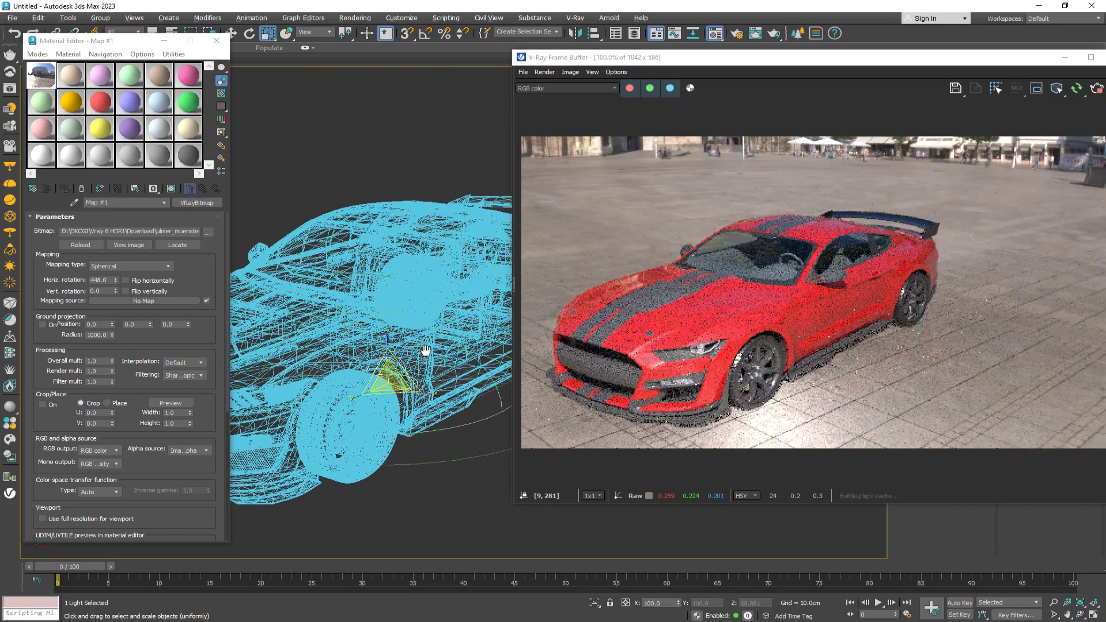
pyautogui.scroll(-3, 423, 365)
pyautogui.scroll(2, 430, 359)
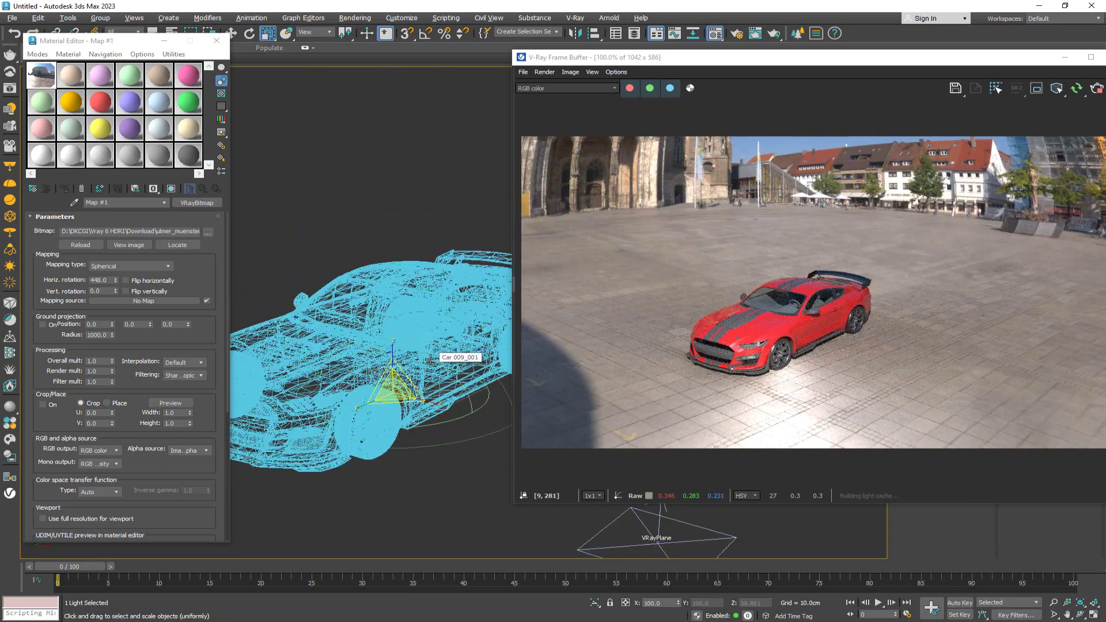
pyautogui.keyDown('alt'); pyautogui.moveTo(430, 363); pyautogui.dragTo(430, 390, button='middle'); pyautogui.keyUp('alt')
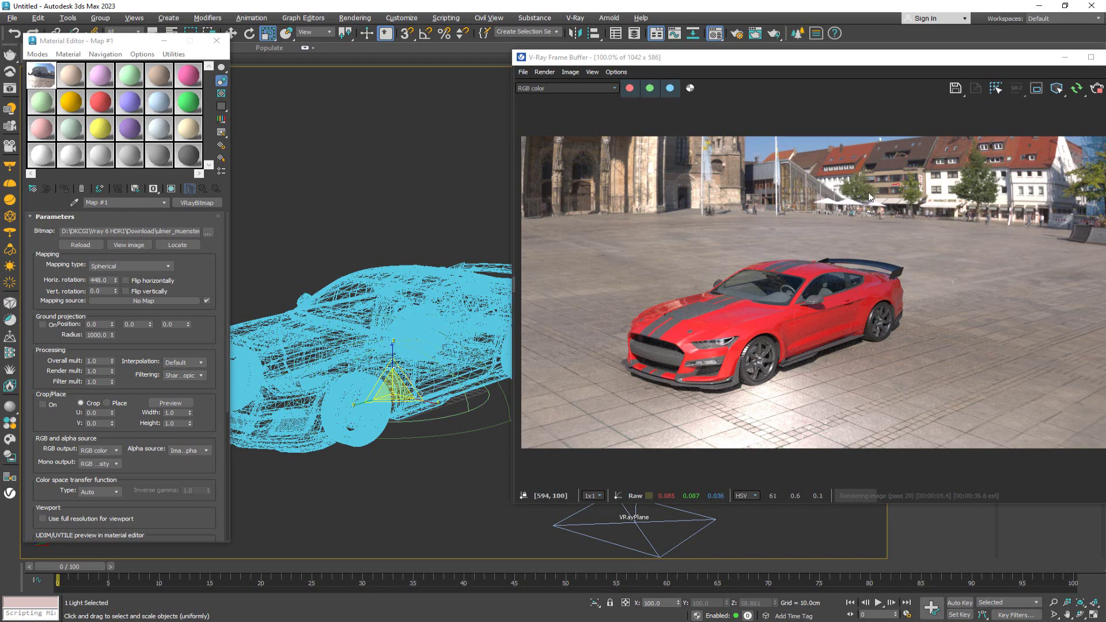
pyautogui.press('e')
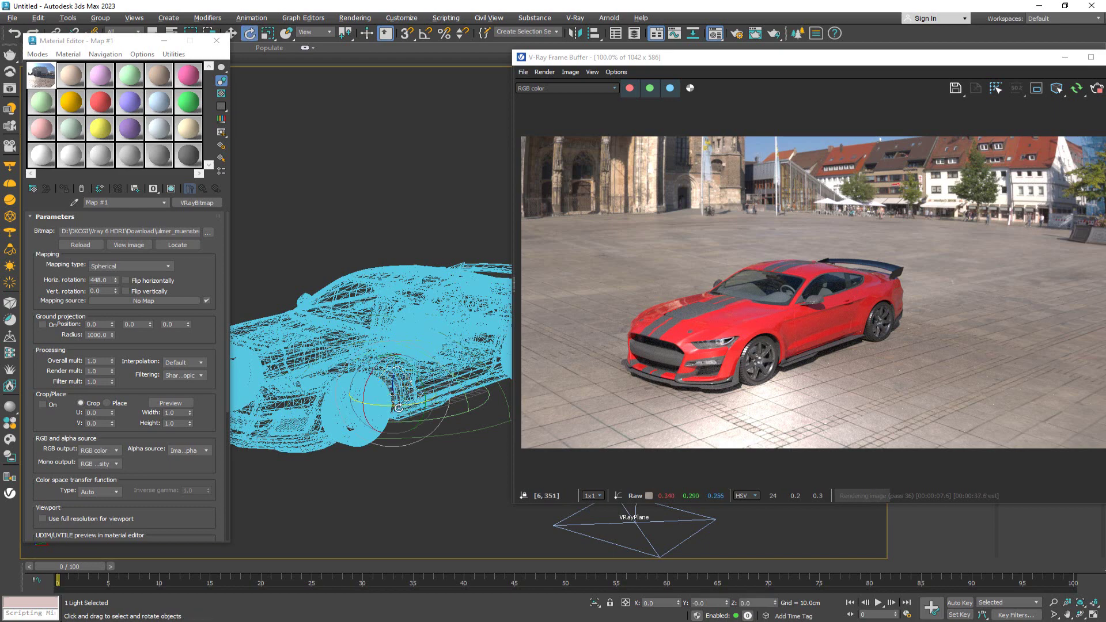
pyautogui.moveTo(399, 408)
pyautogui.mouseDown()
pyautogui.moveTo(381, 411)
pyautogui.moveTo(429, 415)
pyautogui.moveTo(354, 422)
pyautogui.moveTo(396, 426)
pyautogui.mouseUp()
# Enable Lock texture to icon on the dome light and rotate it about 25° around Z.
pyautogui.moveTo(720, 57); pyautogui.dragTo(428, 60)
pyautogui.click(917, 78)
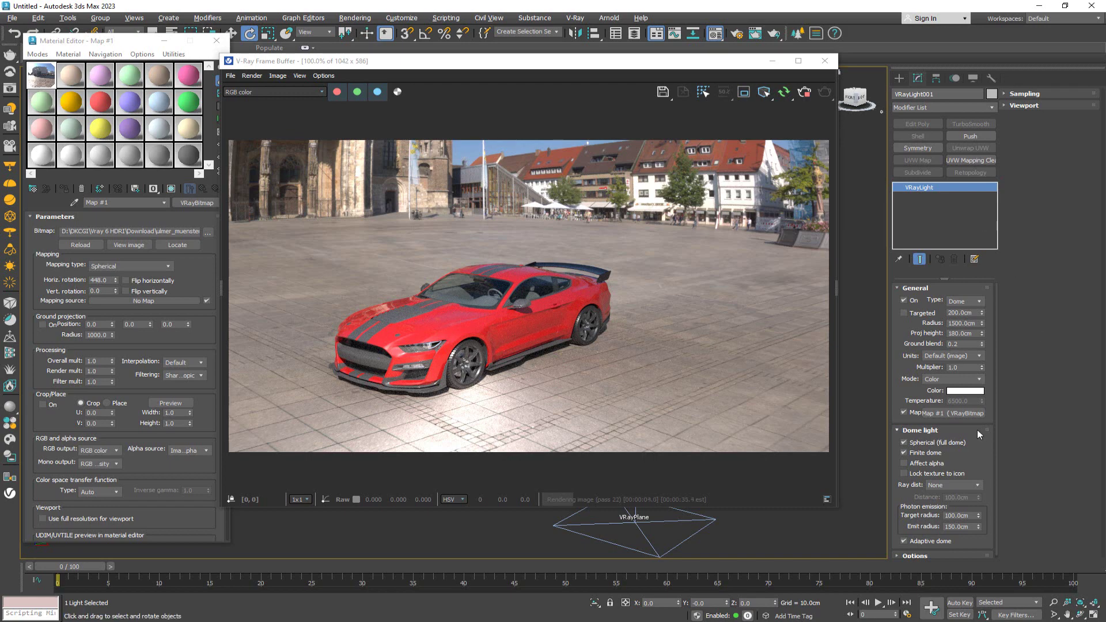
pyautogui.click(945, 474)
pyautogui.moveTo(358, 61); pyautogui.dragTo(524, 65)
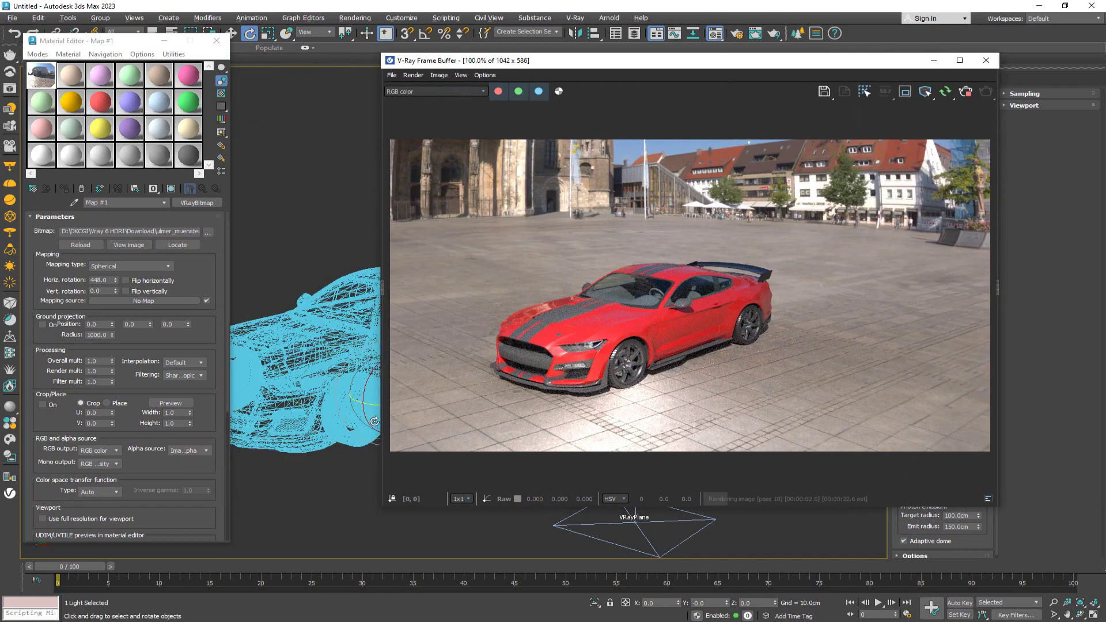
pyautogui.moveTo(373, 404); pyautogui.dragTo(668, 422)
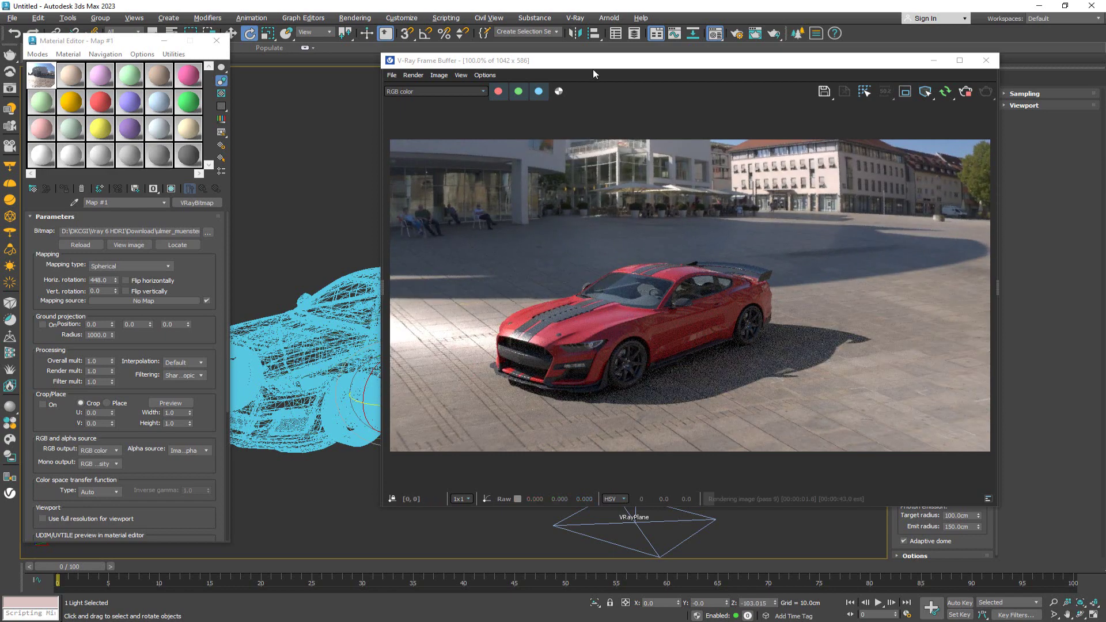
# Scale the dome light along Z to about 66%, then reframe the view on the car.
pyautogui.scroll(-8, 346, 324)
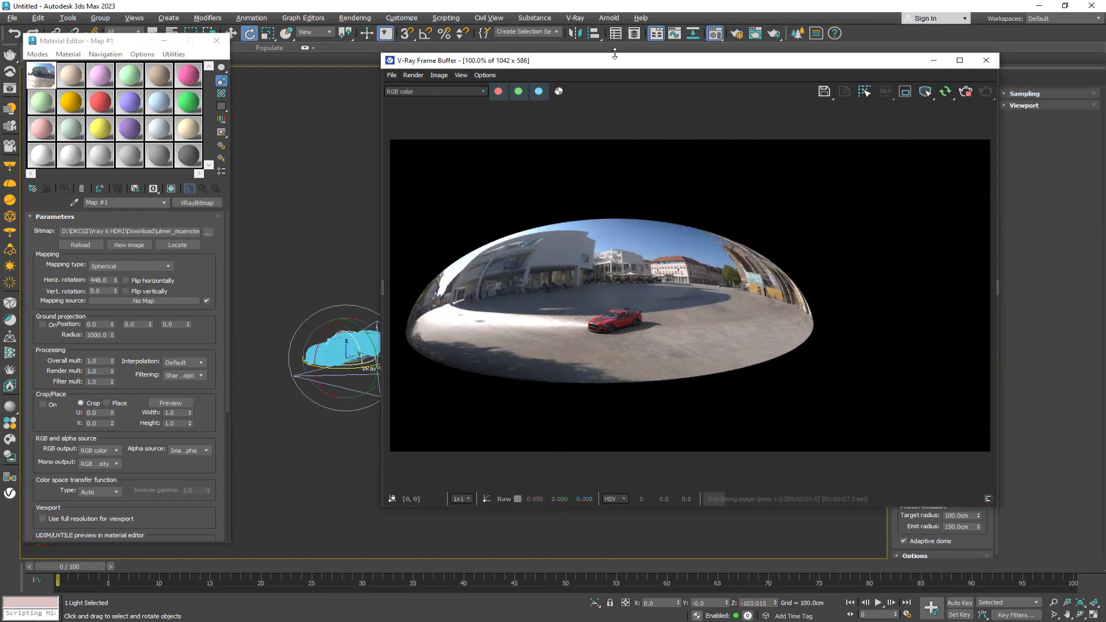
pyautogui.moveTo(656, 63)
pyautogui.mouseDown()
pyautogui.moveTo(656, 53)
pyautogui.moveTo(710, 40)
pyautogui.mouseUp()
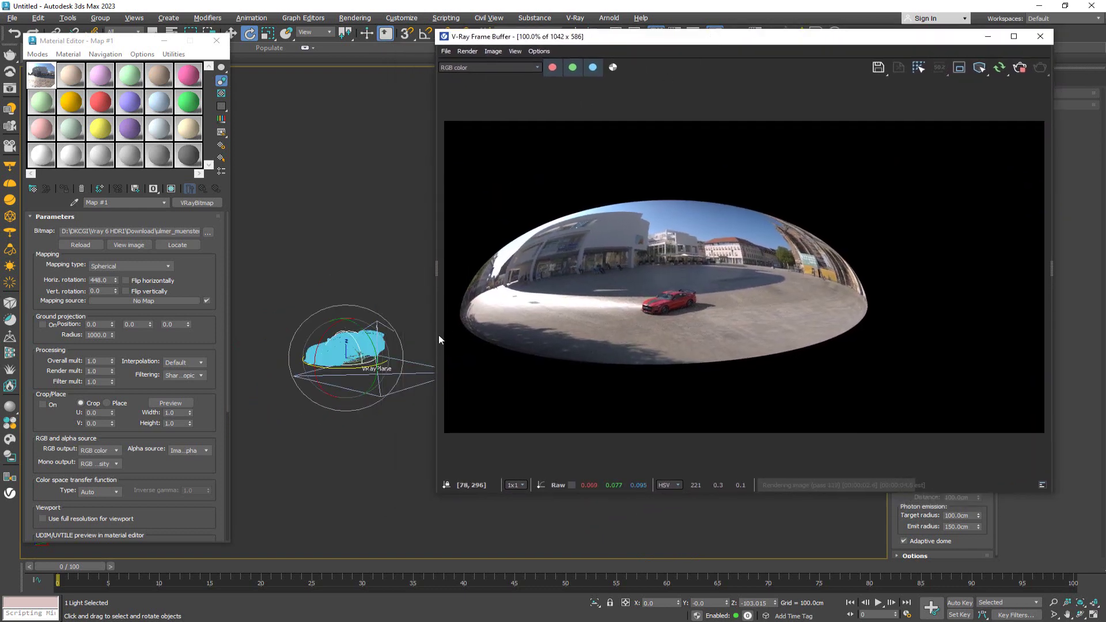
pyautogui.scroll(2, 357, 343)
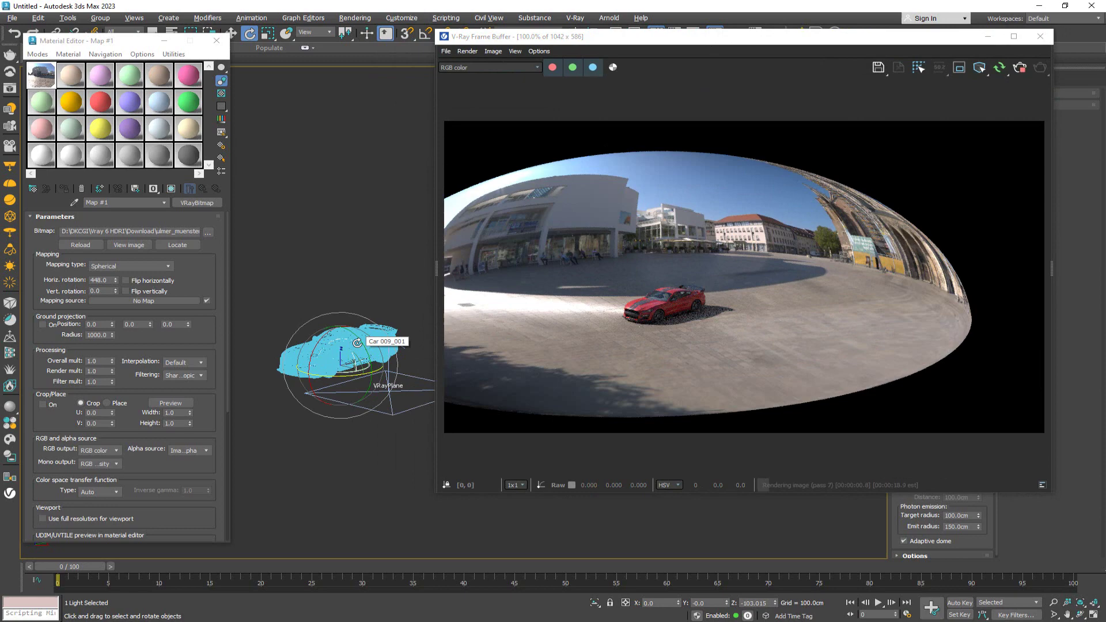
pyautogui.press('r')
pyautogui.moveTo(339, 320); pyautogui.dragTo(339, 391)
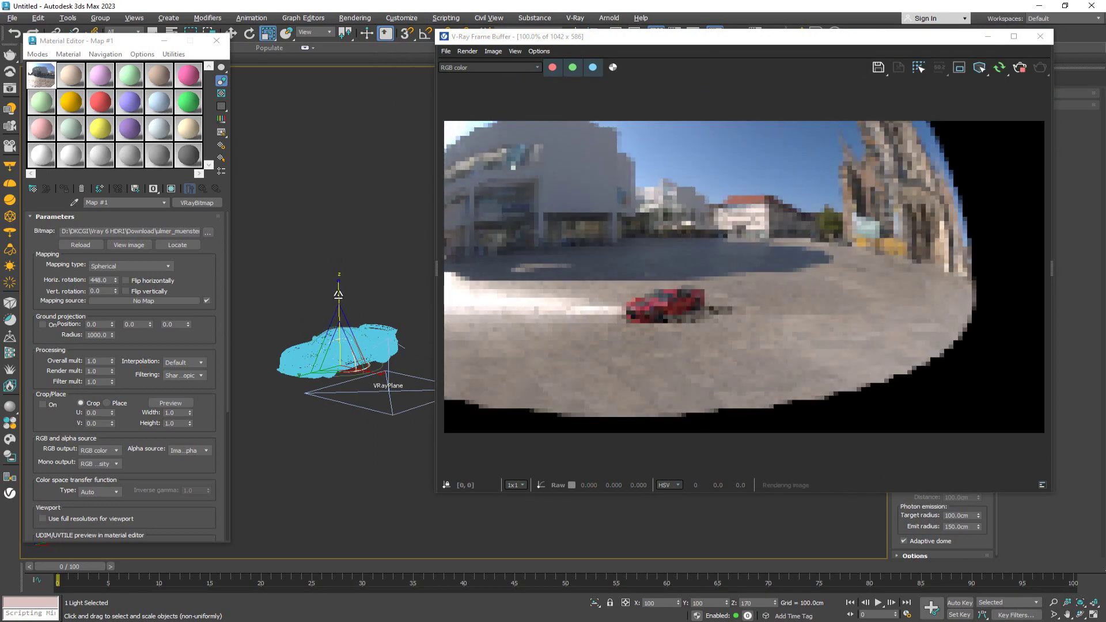
pyautogui.scroll(8, 339, 386)
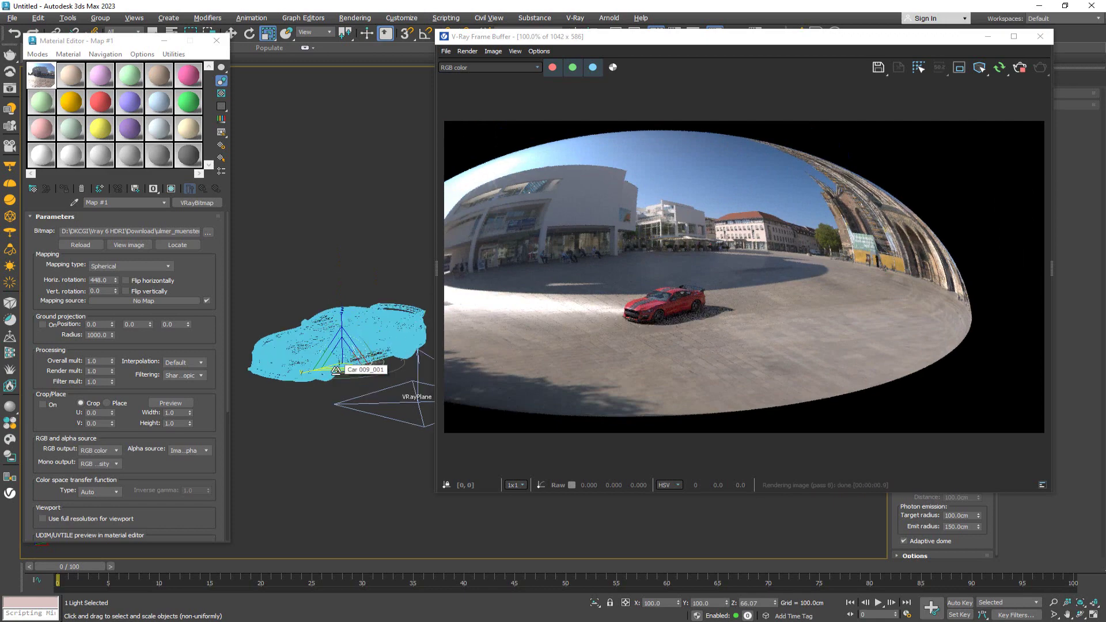
pyautogui.press('w')
pyautogui.scroll(5, 346, 363)
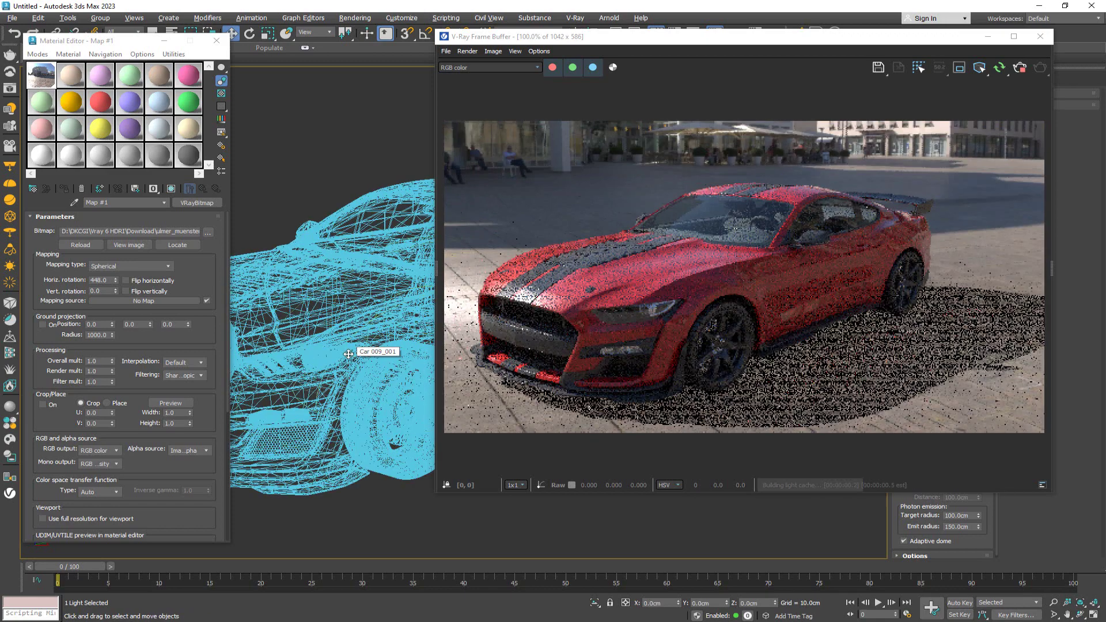
pyautogui.moveTo(375, 362); pyautogui.dragTo(381, 355, button='middle')
pyautogui.scroll(-3, 381, 354)
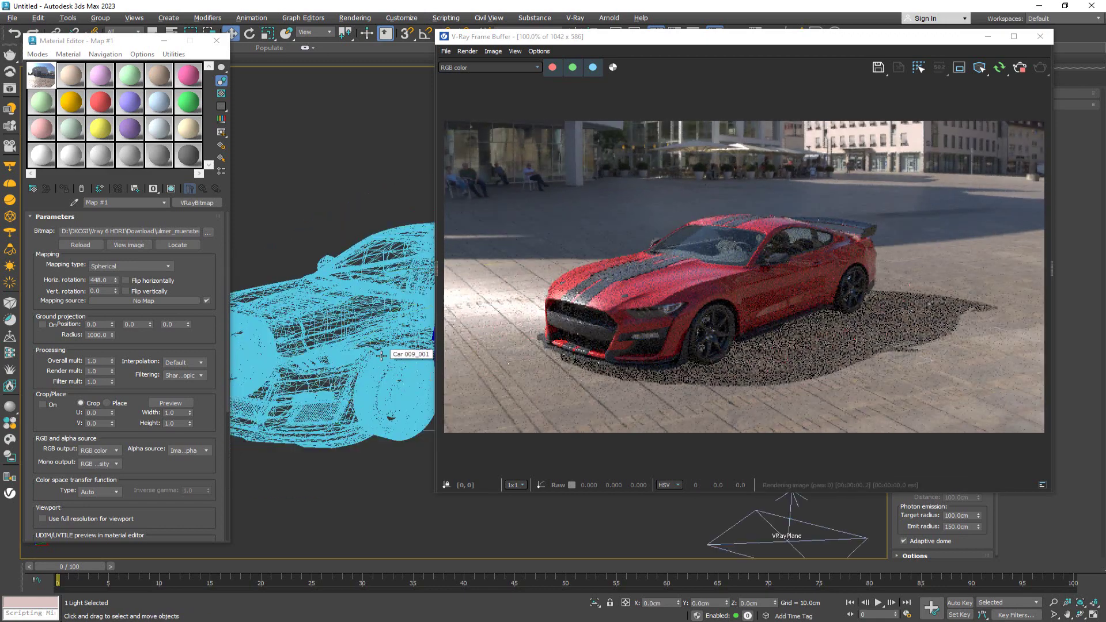
pyautogui.moveTo(746, 40); pyautogui.dragTo(551, 40)
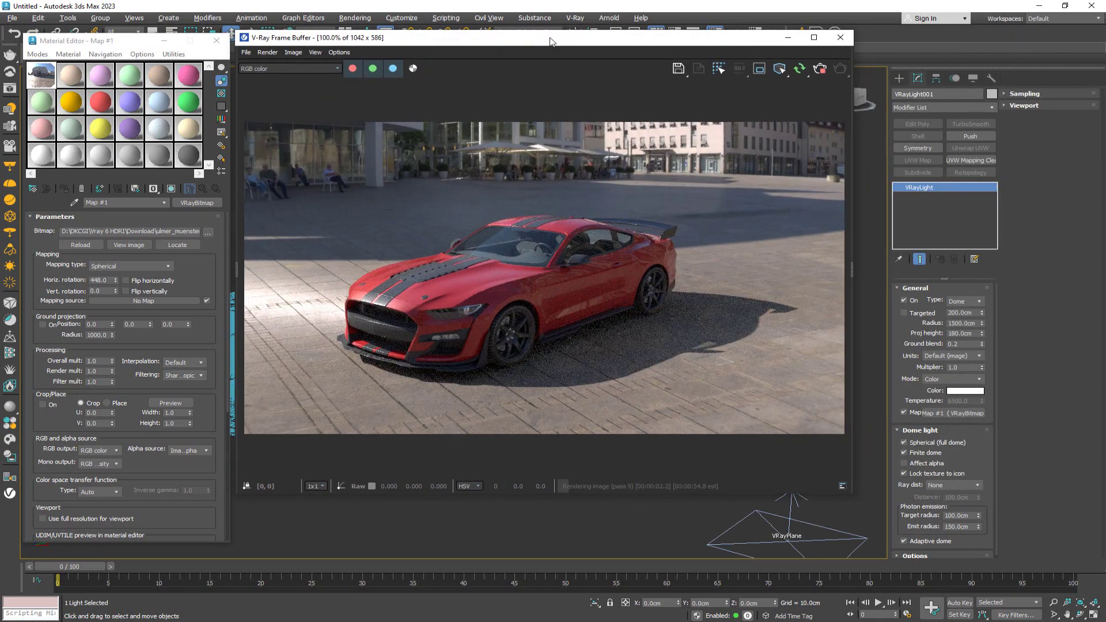